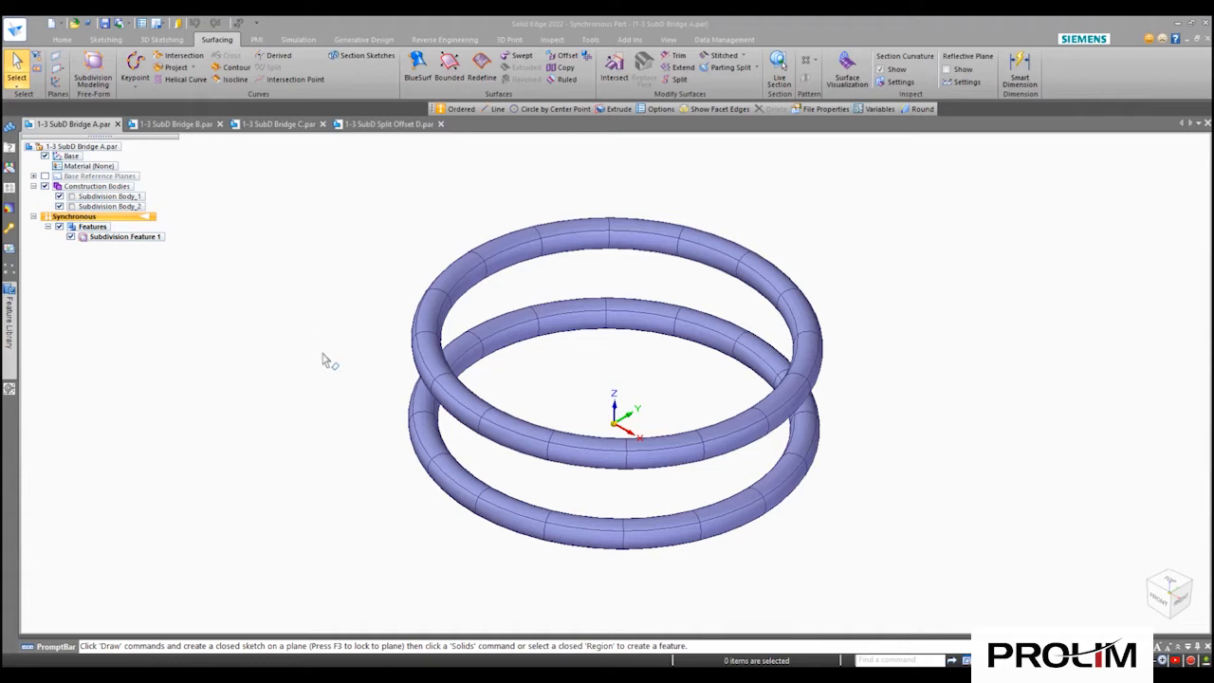
- Open Subdivision Feature 1, the two-ring body, for editing in the subdivision modeling environment
middle_click_drag(314, 382, 297, 349)
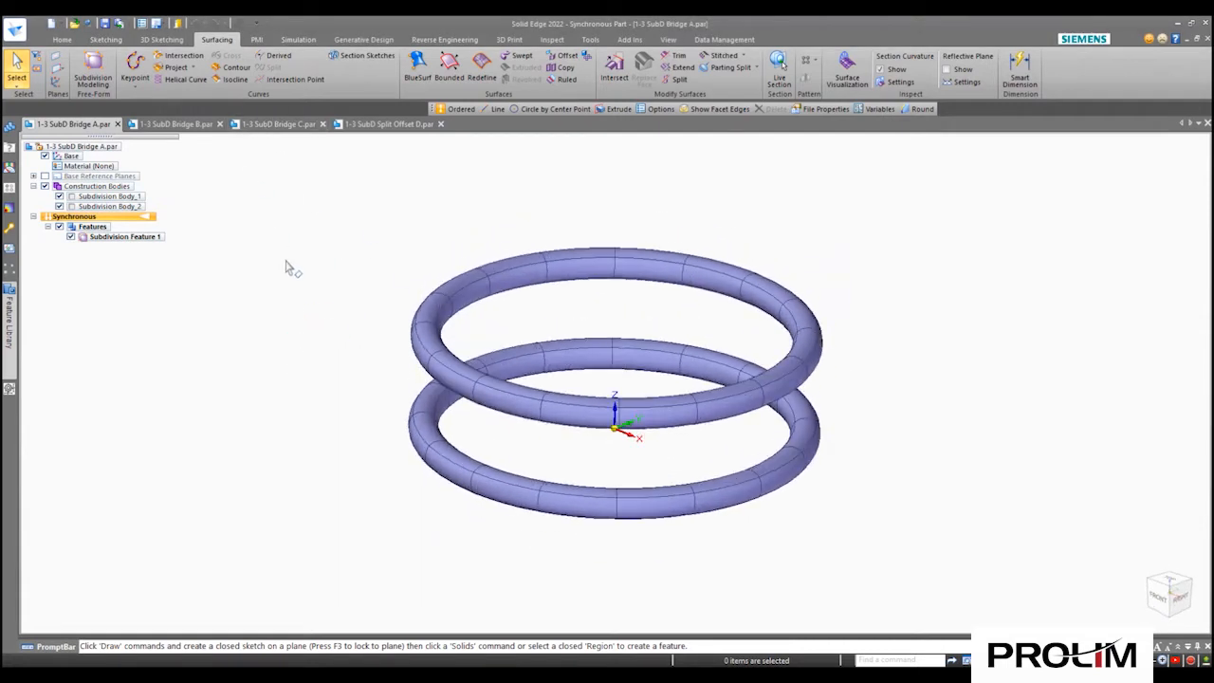
left_click(140, 237)
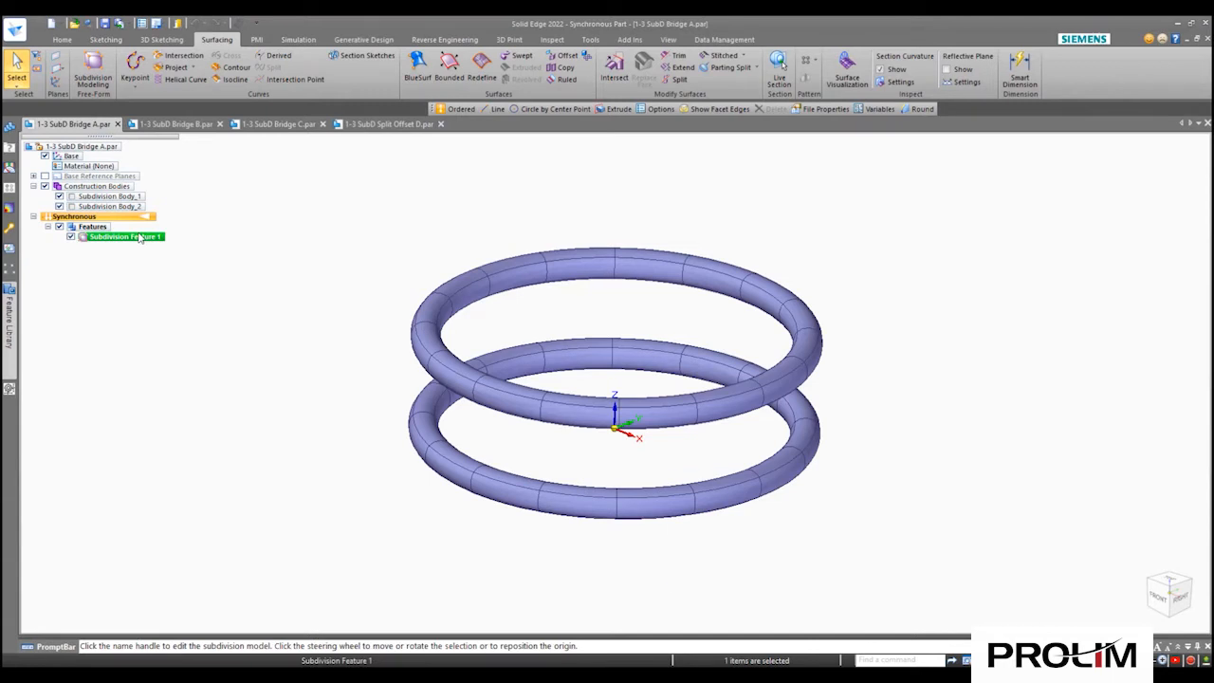
left_click(718, 353)
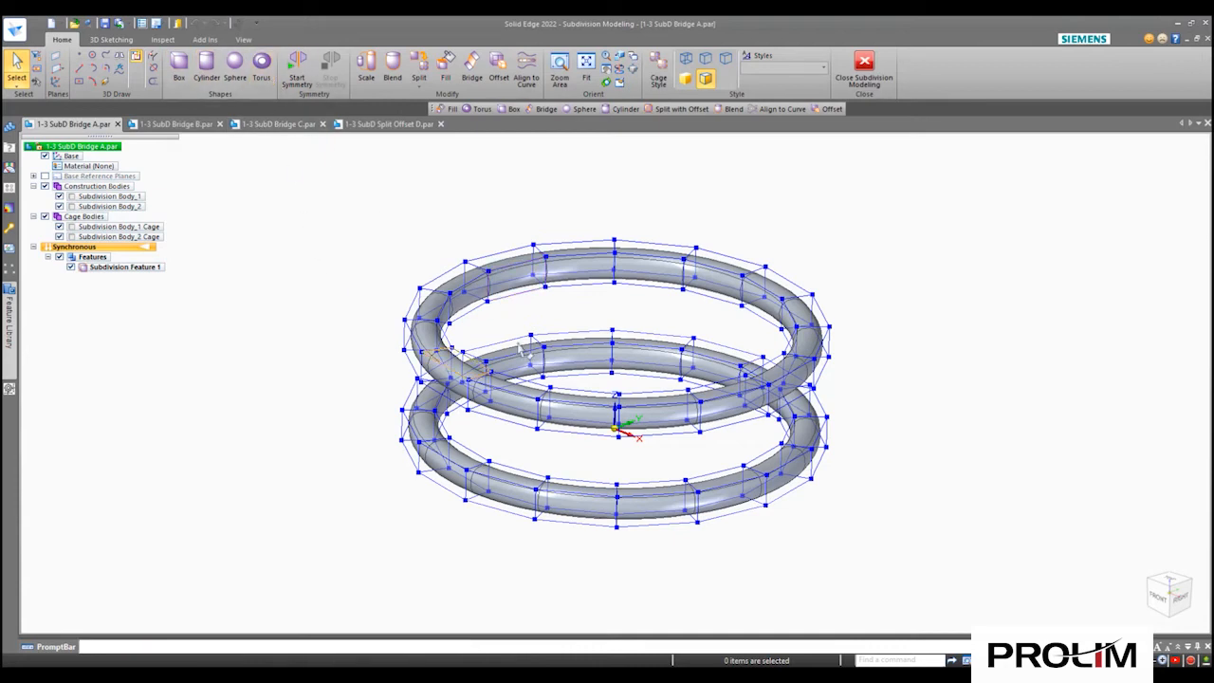
- Start a Bridge and accept an upper cage face of the lower ring, on the right view side, as its from section
mouse_move(341, 252)
middle_mouse_down()
mouse_move(333, 355)
mouse_move(360, 217)
mouse_move(323, 211)
mouse_move(294, 241)
mouse_move(272, 222)
mouse_move(320, 243)
middle_mouse_up()
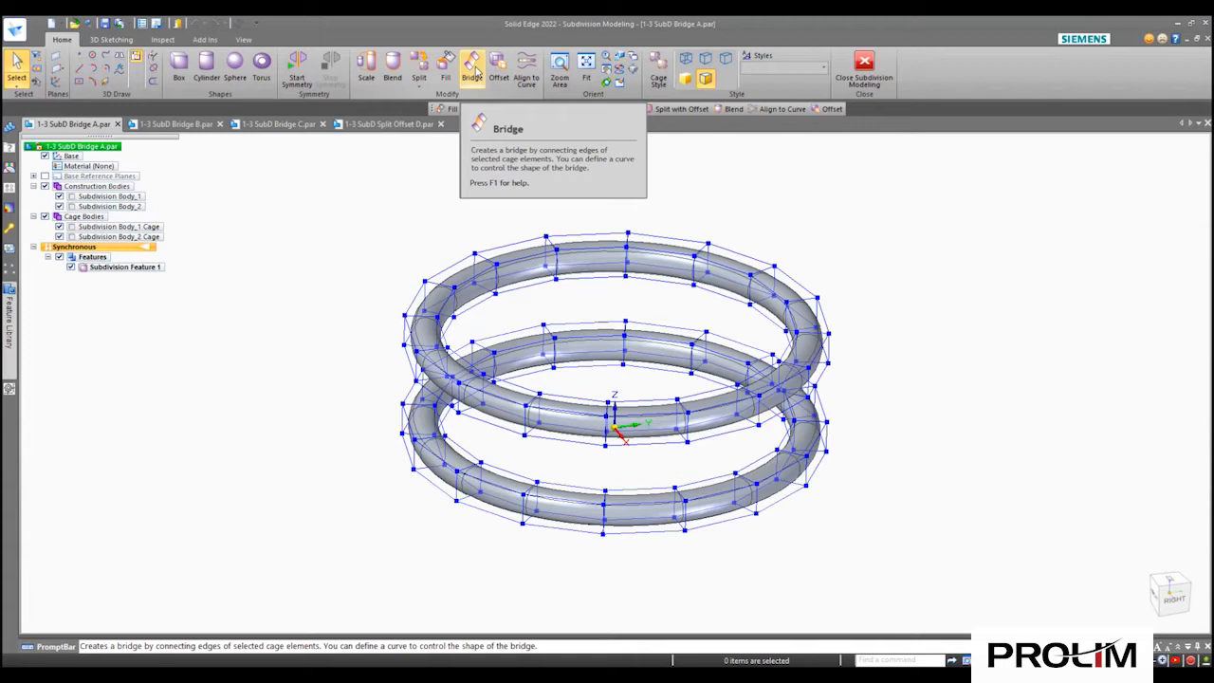
left_click(474, 71)
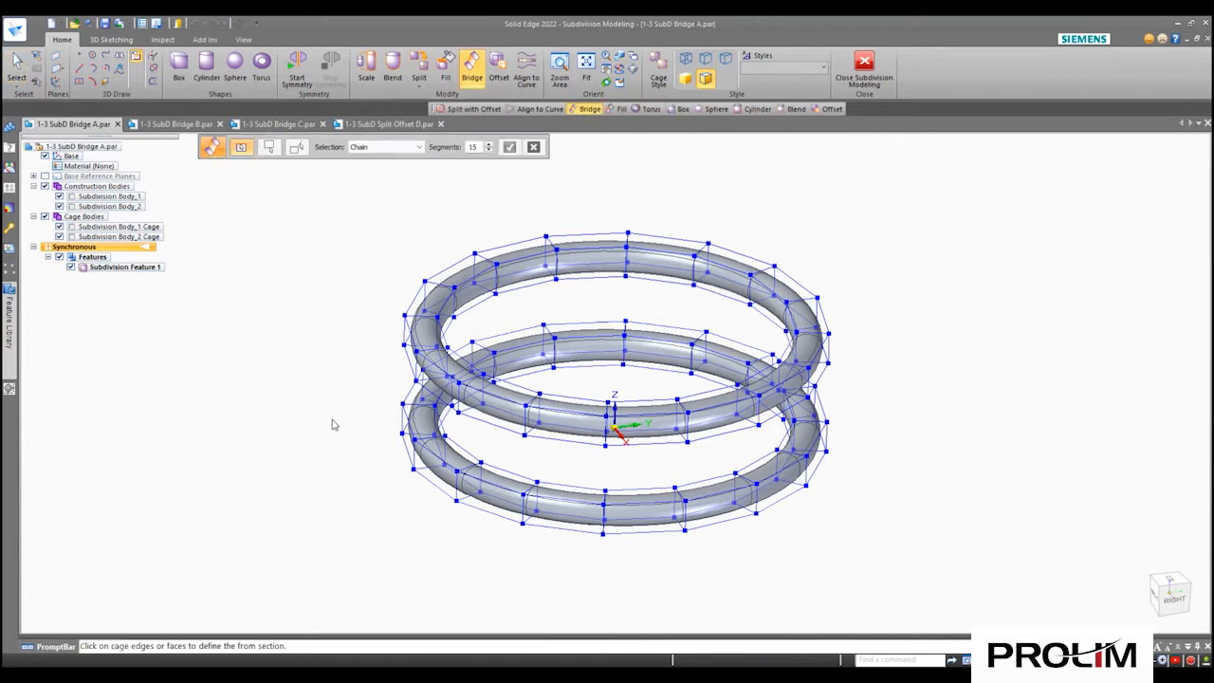
middle_click_drag(628, 425, 624, 489)
scroll(624, 488, "up", 5)
left_click(554, 514)
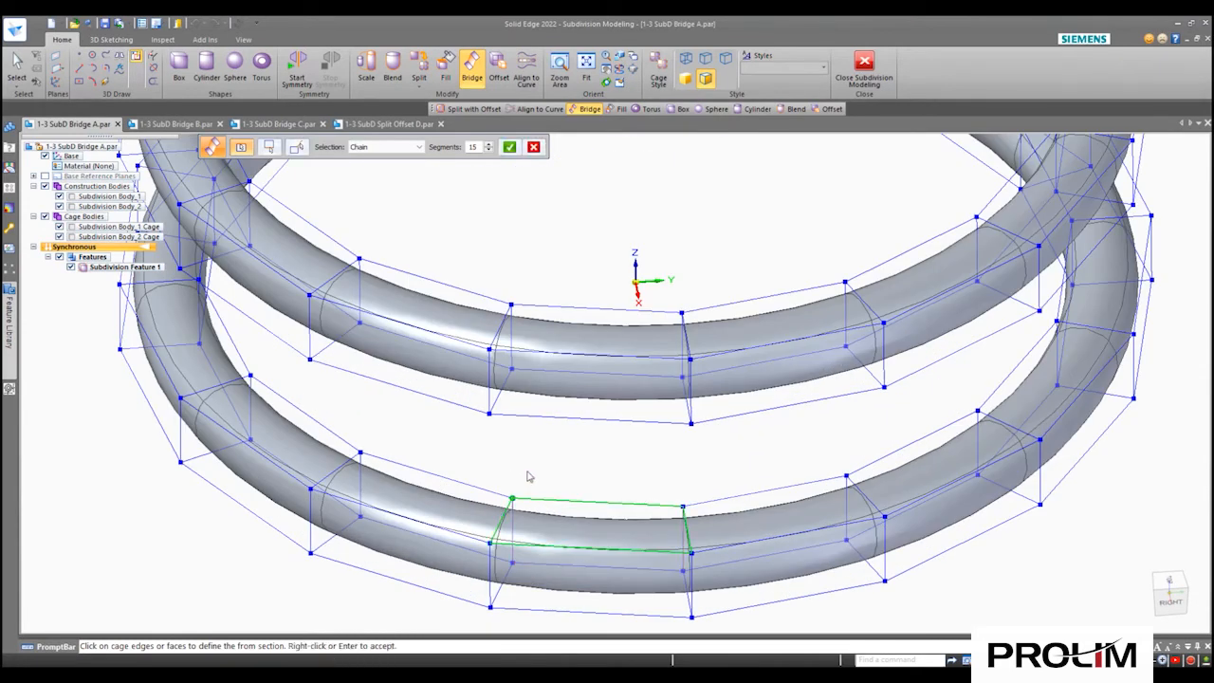
right_click(539, 469)
- Pick the cage face directly above on the underside of the upper ring as the to section, with matching corners aligned
middle_click_drag(540, 469, 581, 363)
scroll(582, 362, "down", 5)
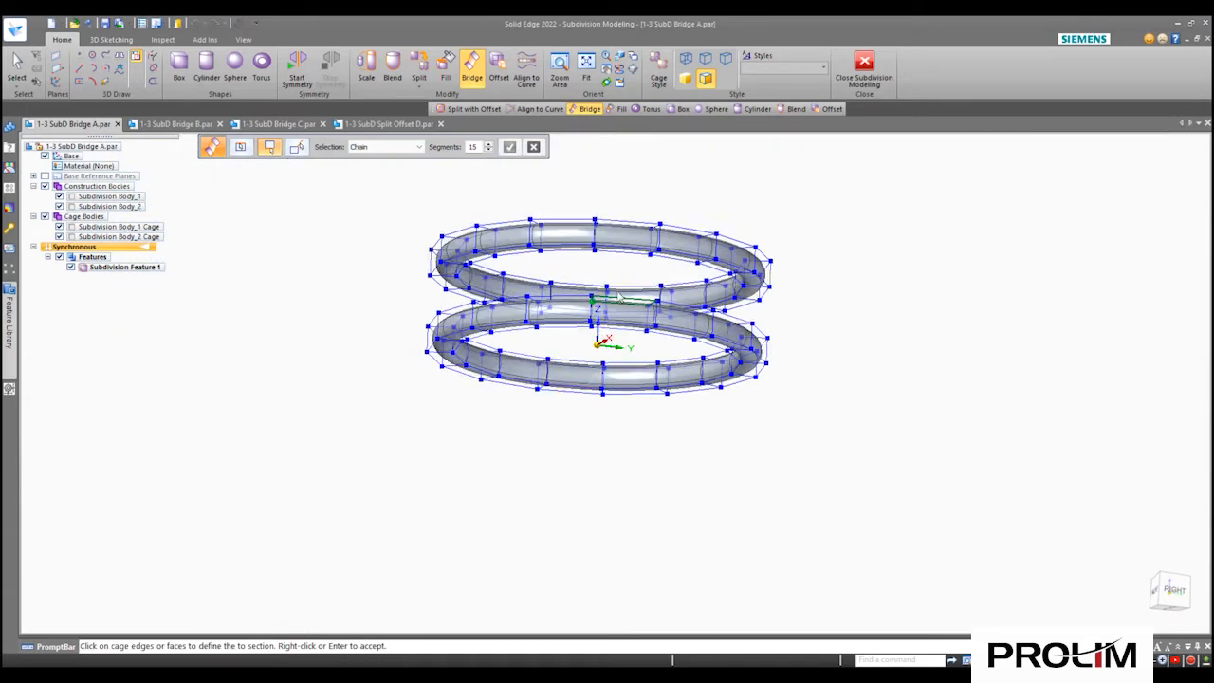
middle_click_drag(615, 276, 568, 389, "shift")
scroll(568, 389, "up", 4)
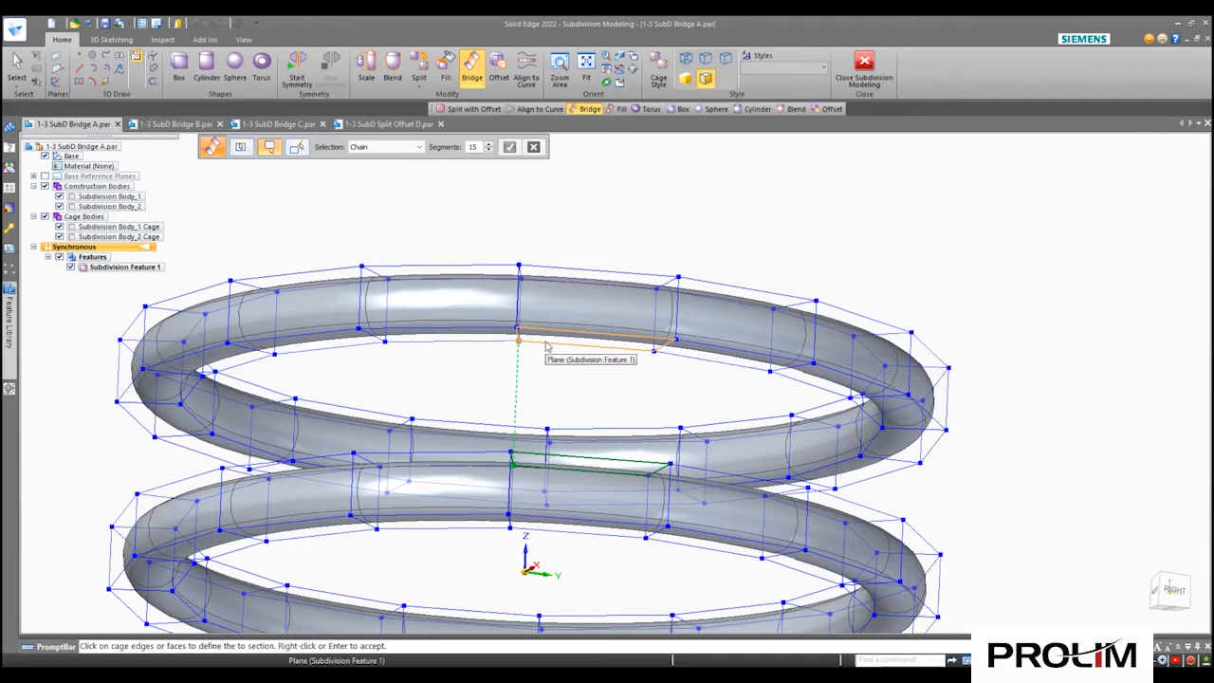
middle_click_drag(543, 353, 456, 353)
scroll(456, 353, "up", 5)
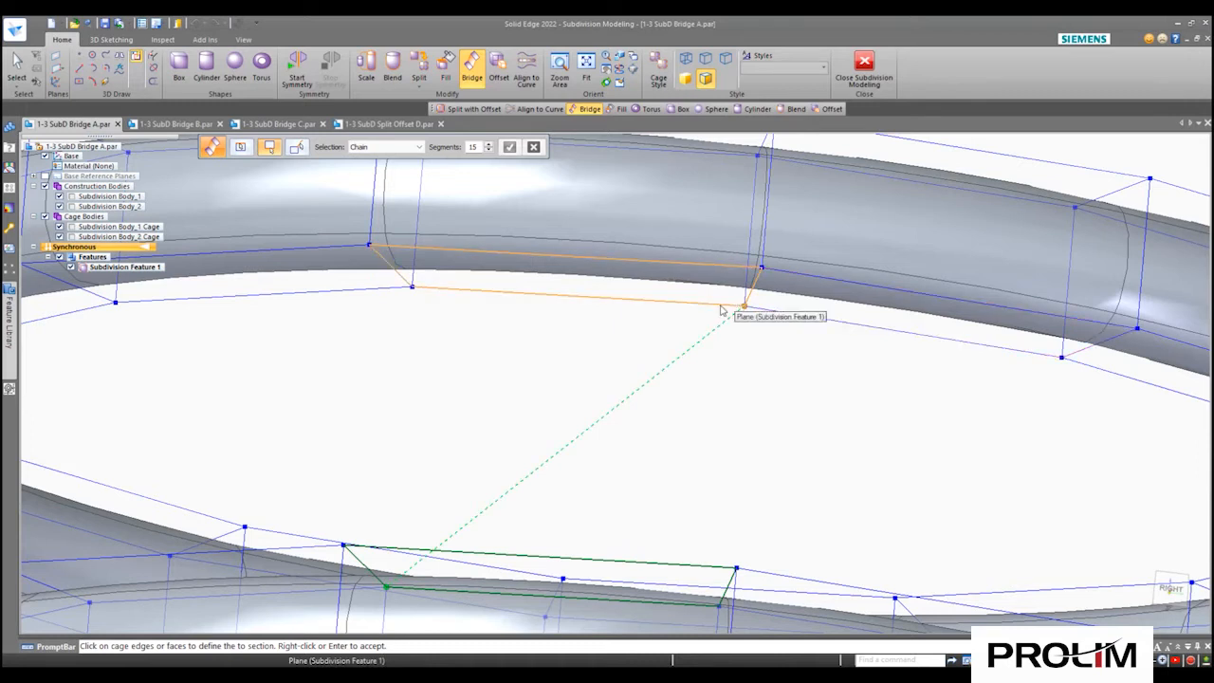
left_click(414, 295)
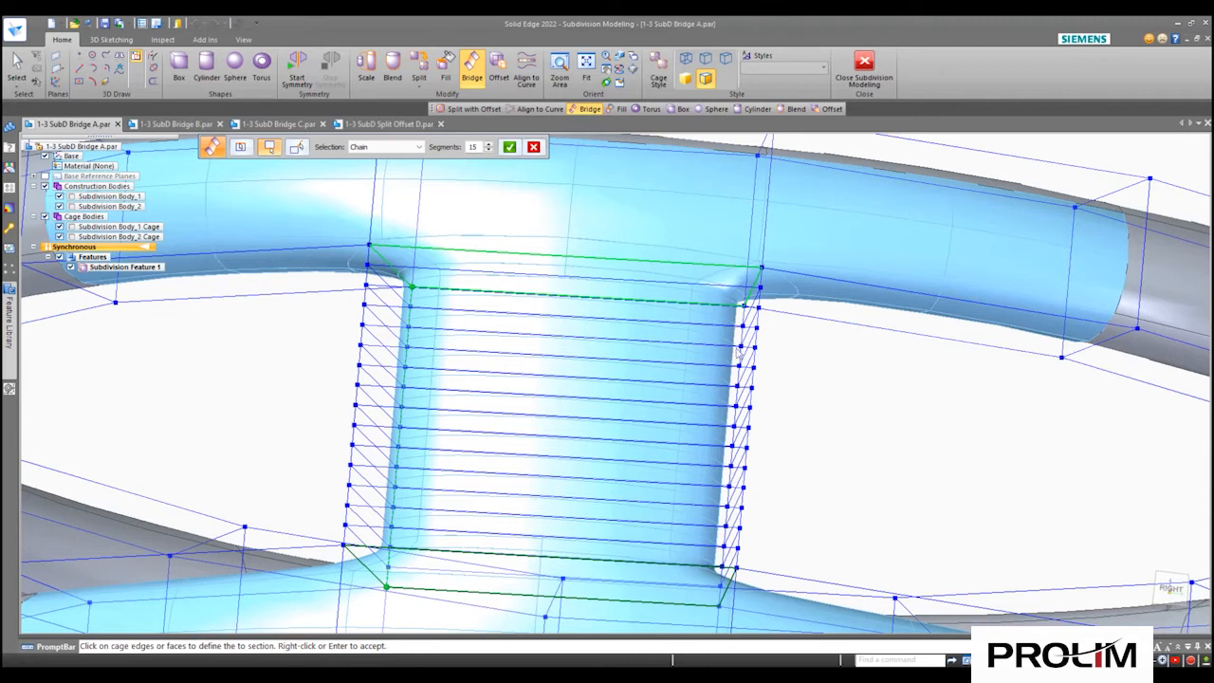
- Reduce the bridge preview's segment count to 2
scroll(813, 386, "down", 3)
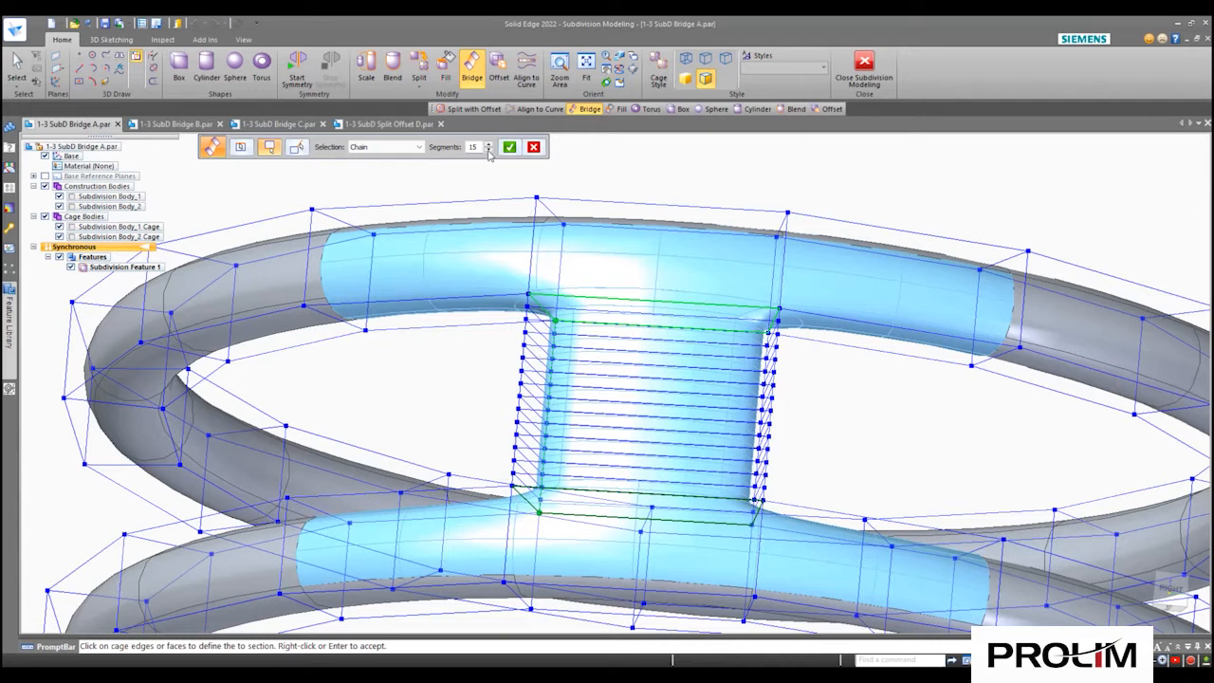
scroll(490, 155, "down", 10)
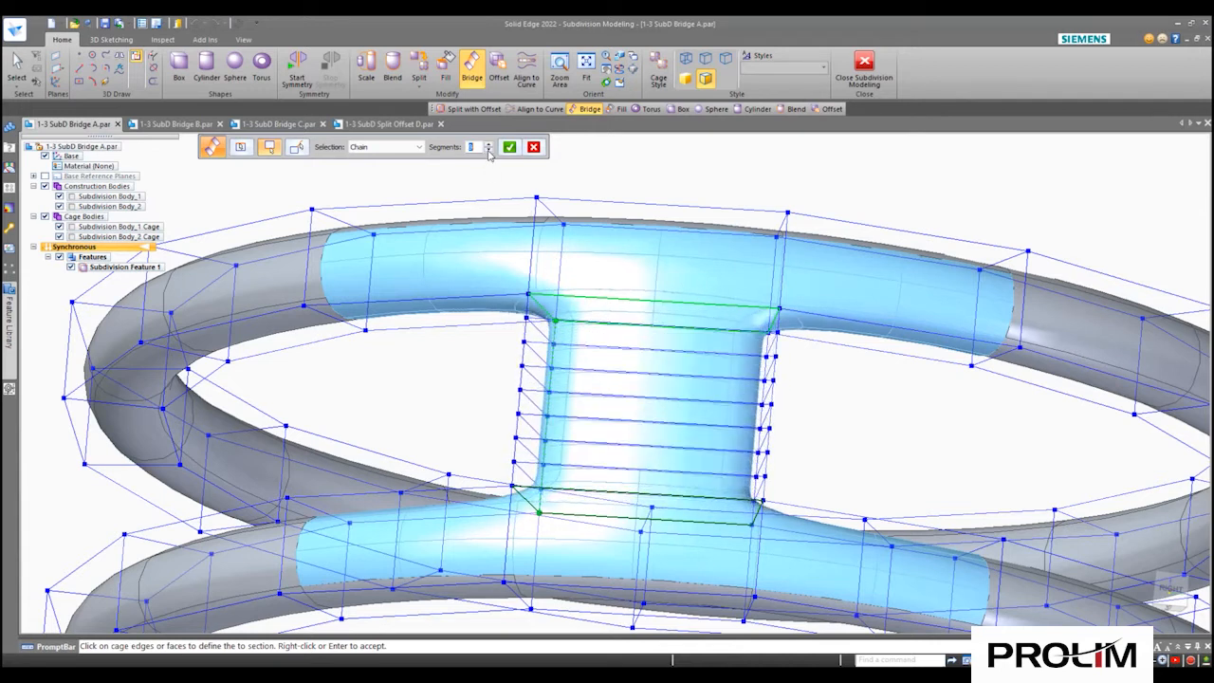
scroll(489, 154, "down", 3)
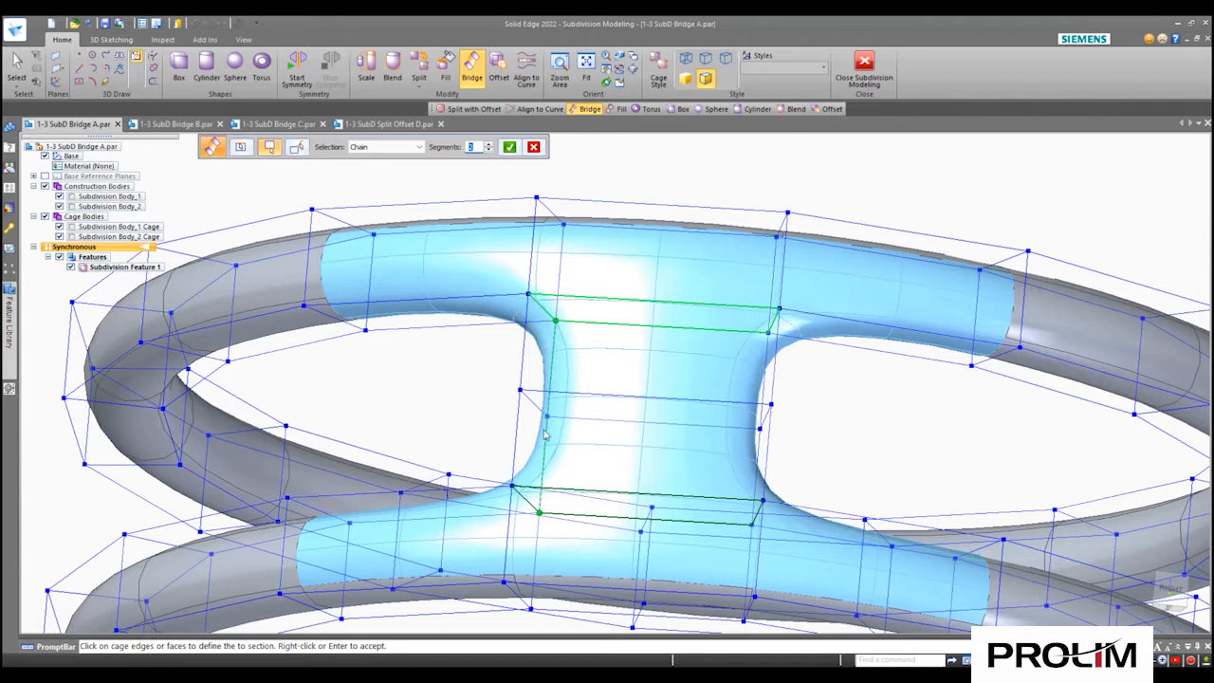
- Raise the bridge preview's segment count stepwise to 24
left_click(489, 145)
left_click(489, 144)
left_click(489, 145)
left_click(488, 146)
left_click(488, 145)
left_click(489, 145)
left_click(488, 146)
left_click(488, 146)
left_click(489, 145)
left_click(488, 145)
left_click(488, 146)
left_click(488, 145)
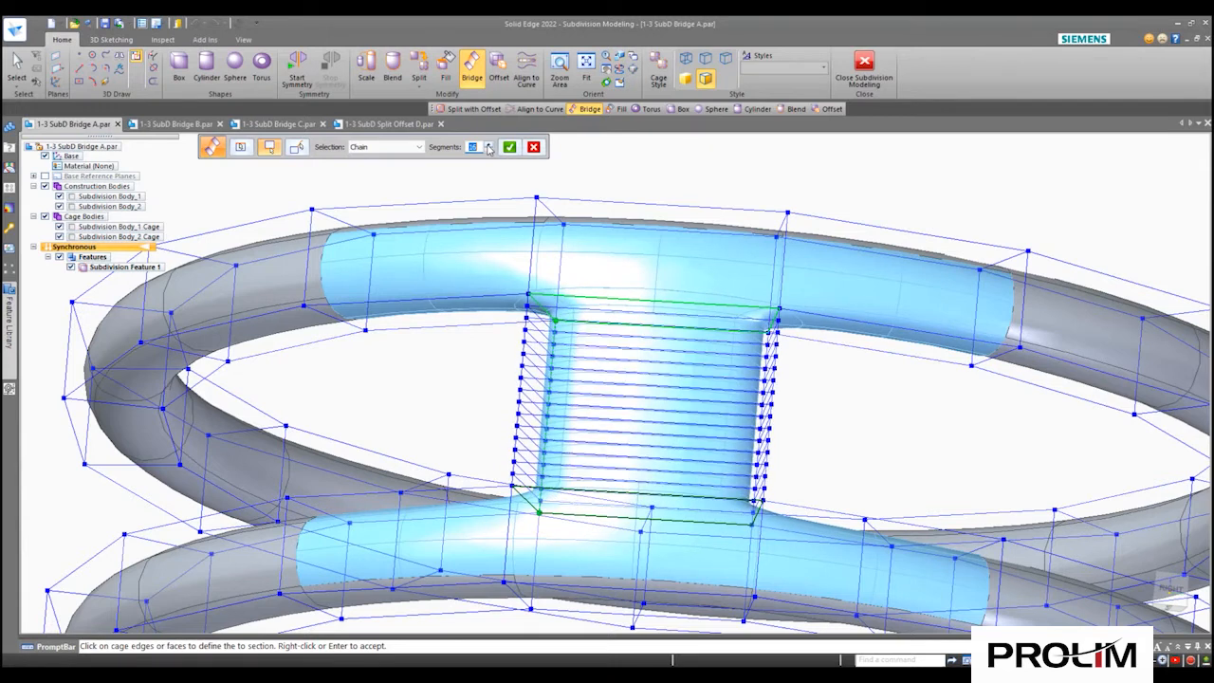
left_click(489, 145)
left_click(489, 145)
left_click(488, 145)
left_click(488, 145)
left_click(488, 145)
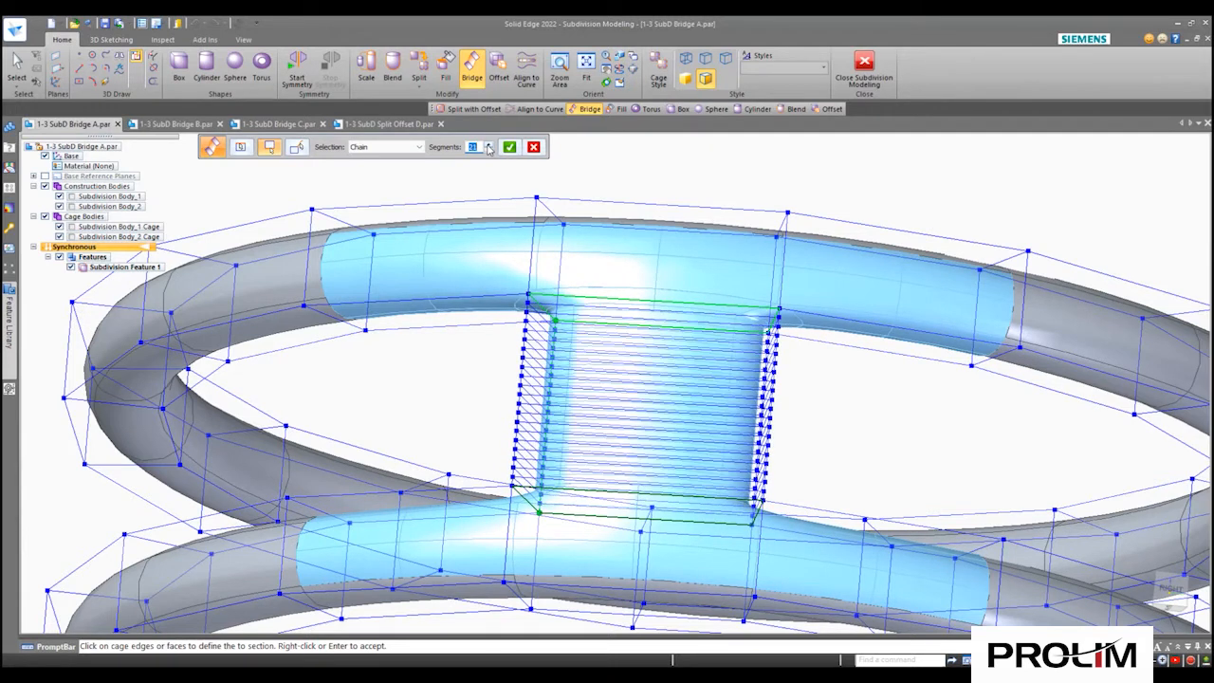
left_click(488, 145)
left_click(489, 145)
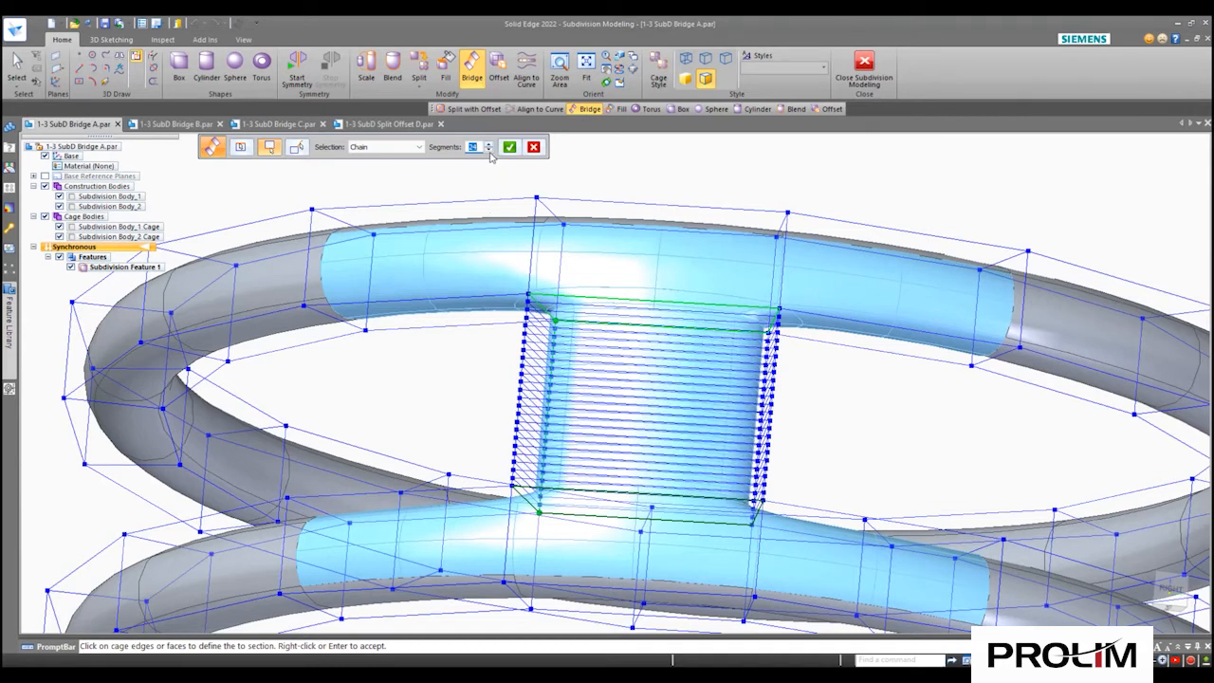
- Try lowering the bridge's segment count stepwise down to 0
left_click(490, 151)
left_click(489, 150)
left_click(490, 151)
left_click(490, 151)
left_click(489, 151)
left_click(489, 150)
left_click(490, 151)
left_click(490, 150)
left_click(490, 151)
left_click(490, 150)
left_click(490, 151)
left_click(489, 151)
left_click(489, 151)
left_click(489, 150)
left_click(489, 150)
left_click(490, 151)
left_click(490, 151)
left_click(490, 151)
left_click(489, 151)
left_click(489, 151)
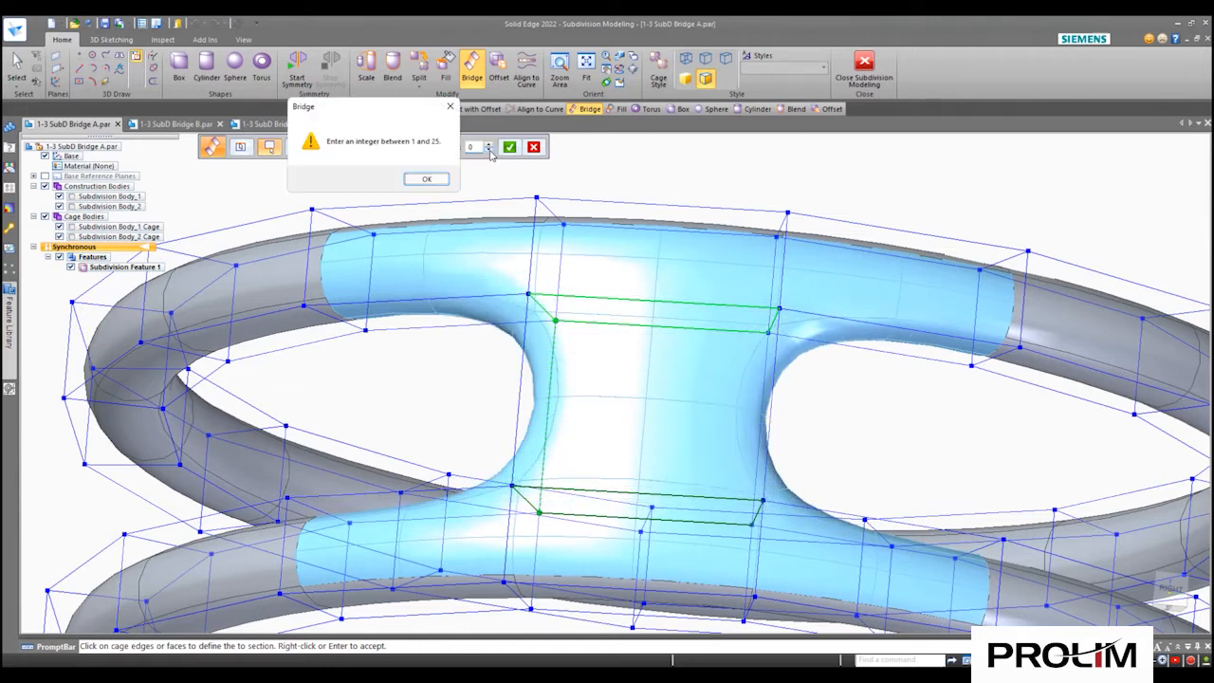
left_click(418, 180)
- Set the bridge to 2 segments and finish it without a shape curve
left_click(490, 144)
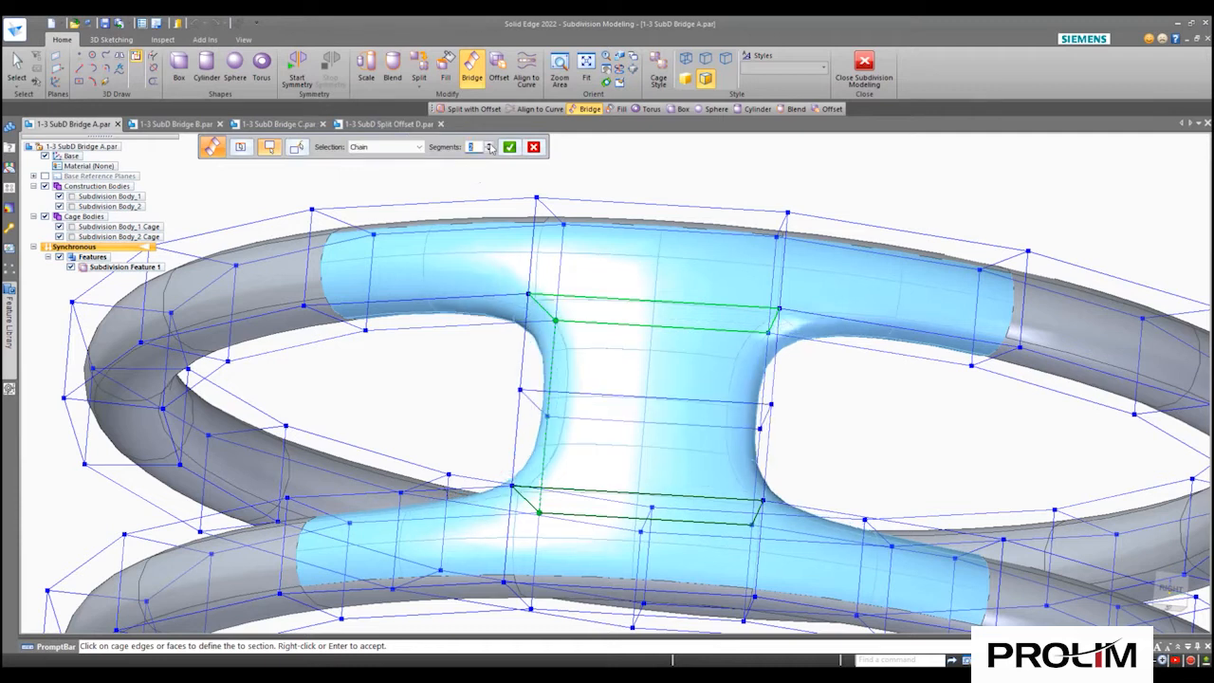
type("2")
left_click(510, 148)
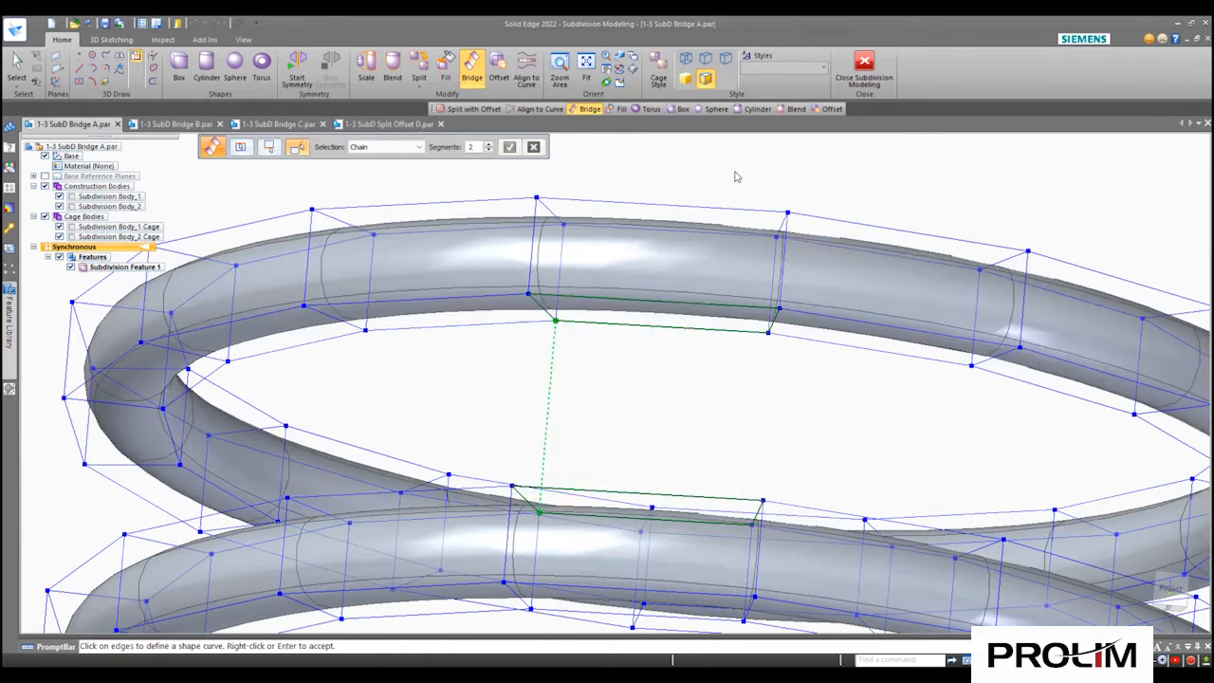
key("Escape")
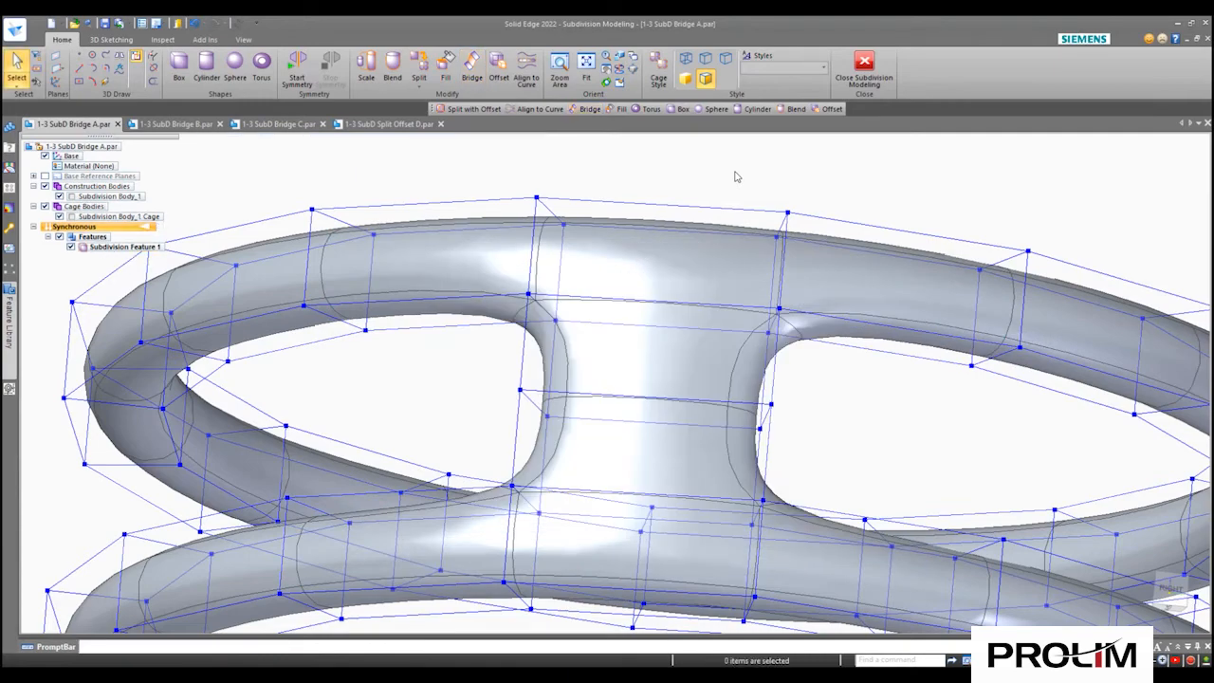
- Create a straight 2-segment bridge between facing cage faces of the lower and upper rings, opposite the first bridge
scroll(737, 176, "down", 4)
middle_click_drag(523, 378, 391, 339)
middle_click_drag(200, 407, 492, 452)
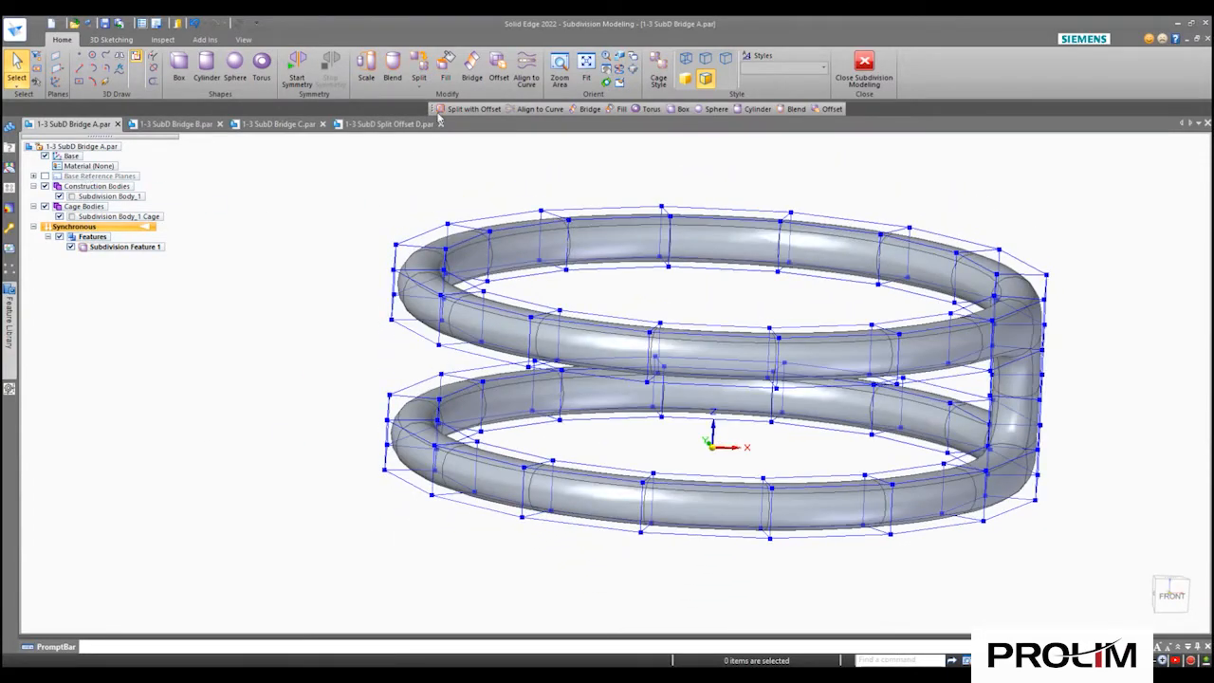
left_click(470, 74)
middle_click_drag(569, 455, 539, 487)
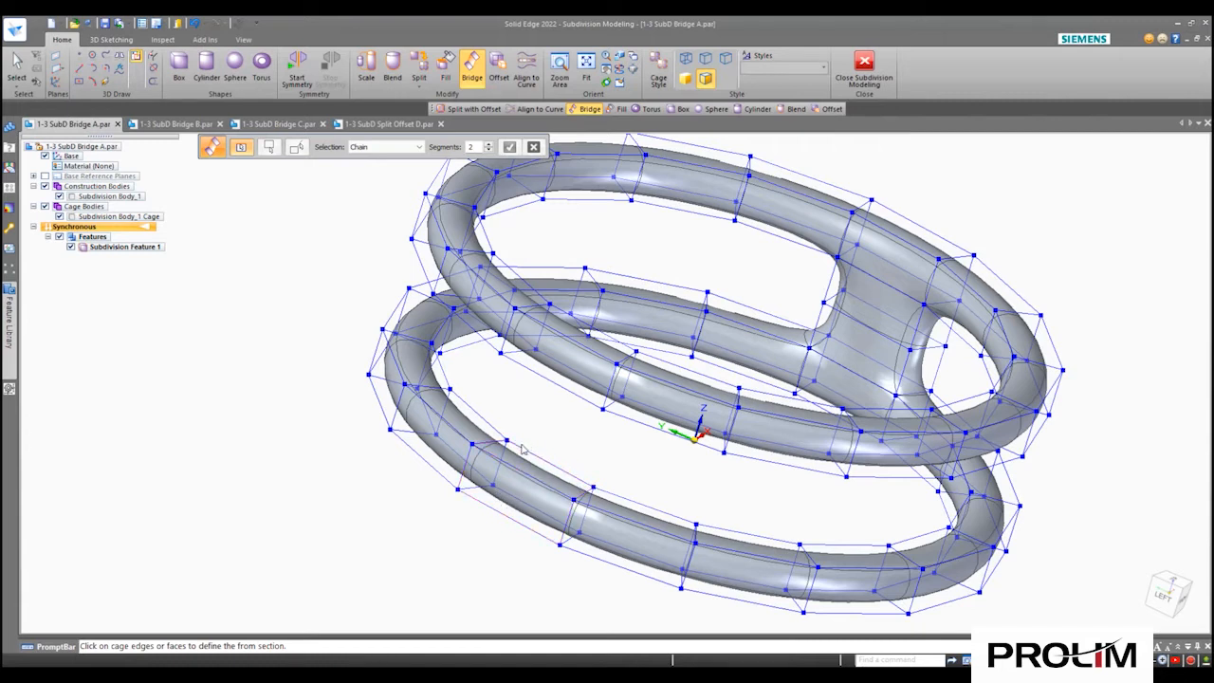
left_click(517, 453)
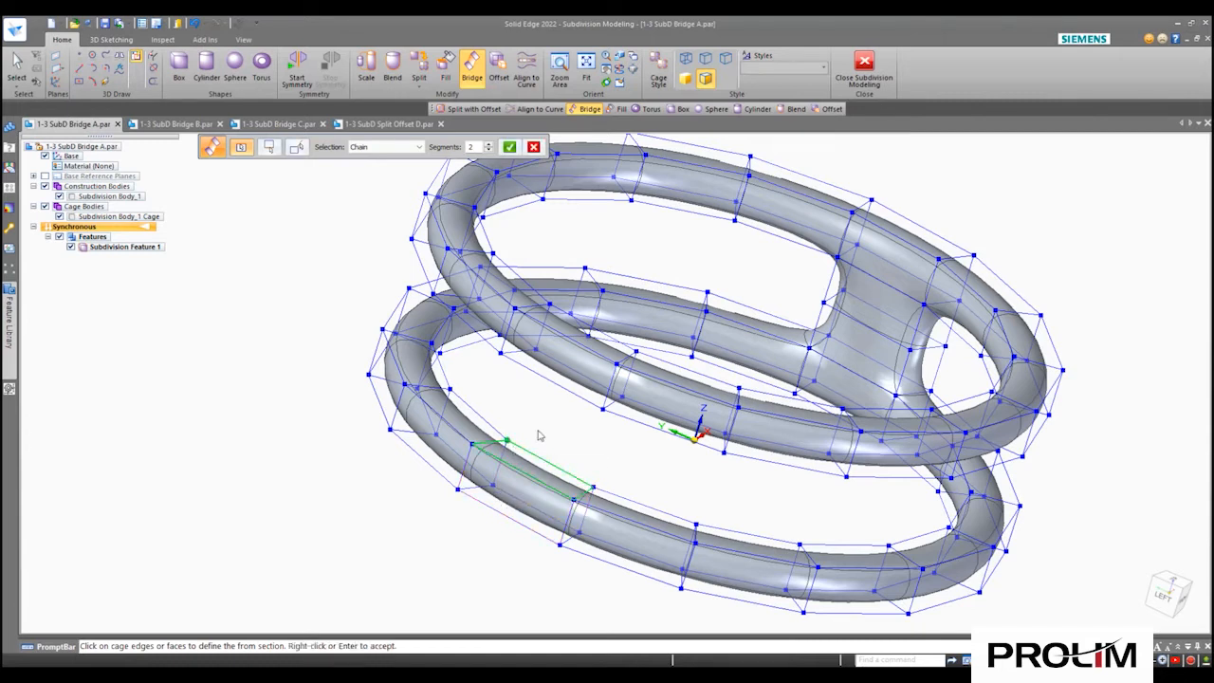
right_click(540, 433)
middle_click_drag(566, 406, 615, 325)
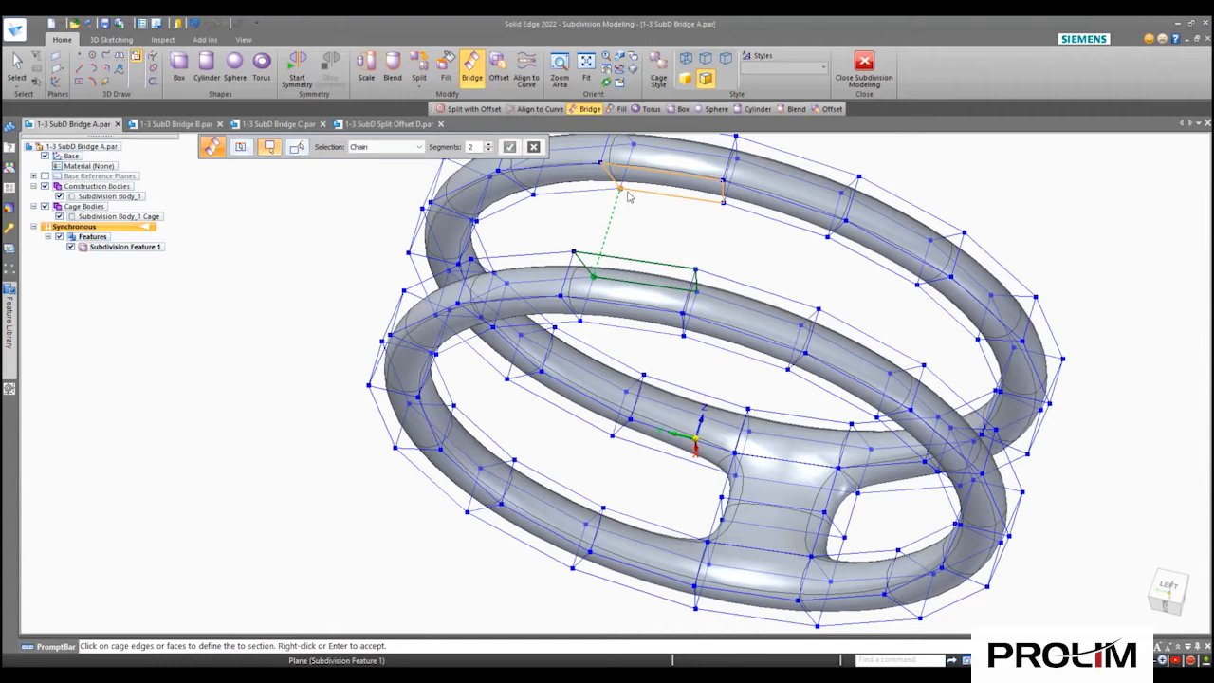
left_click(628, 195)
middle_click_drag(323, 275, 279, 354)
left_click(509, 148)
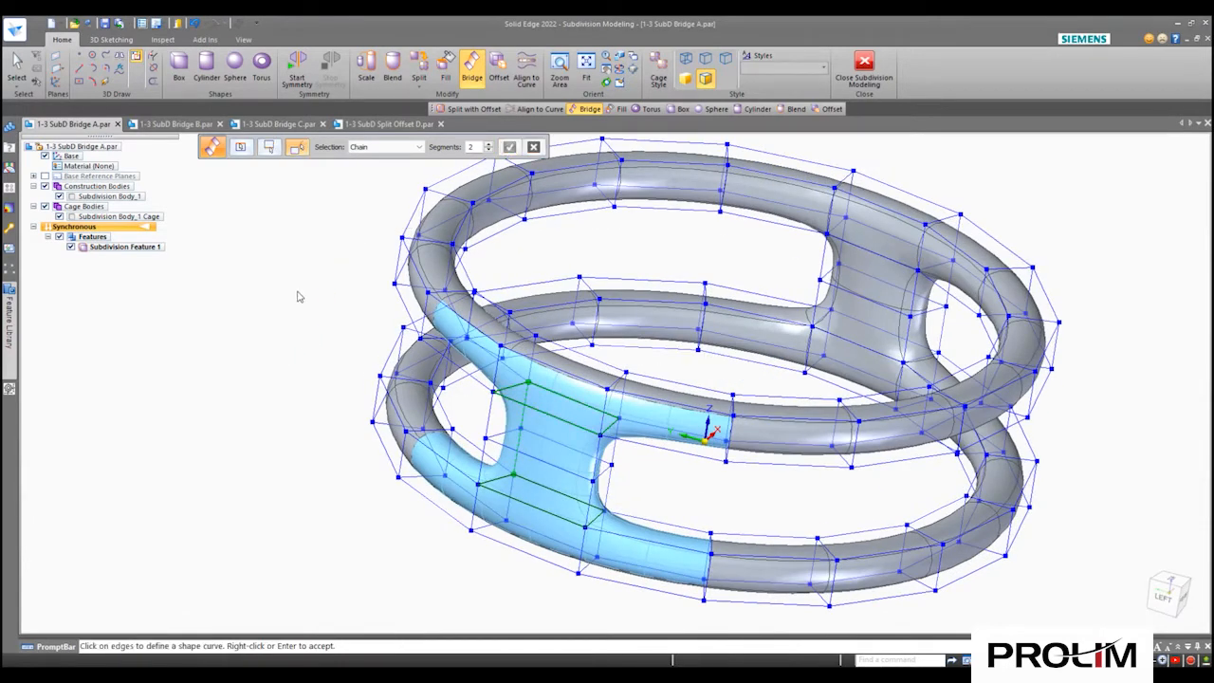
right_click(338, 230)
- Create a diagonal 2-segment bridge in the front gap, from a lower-ring face to the upper-ring face one cage segment over
middle_click_drag(260, 363, 286, 233)
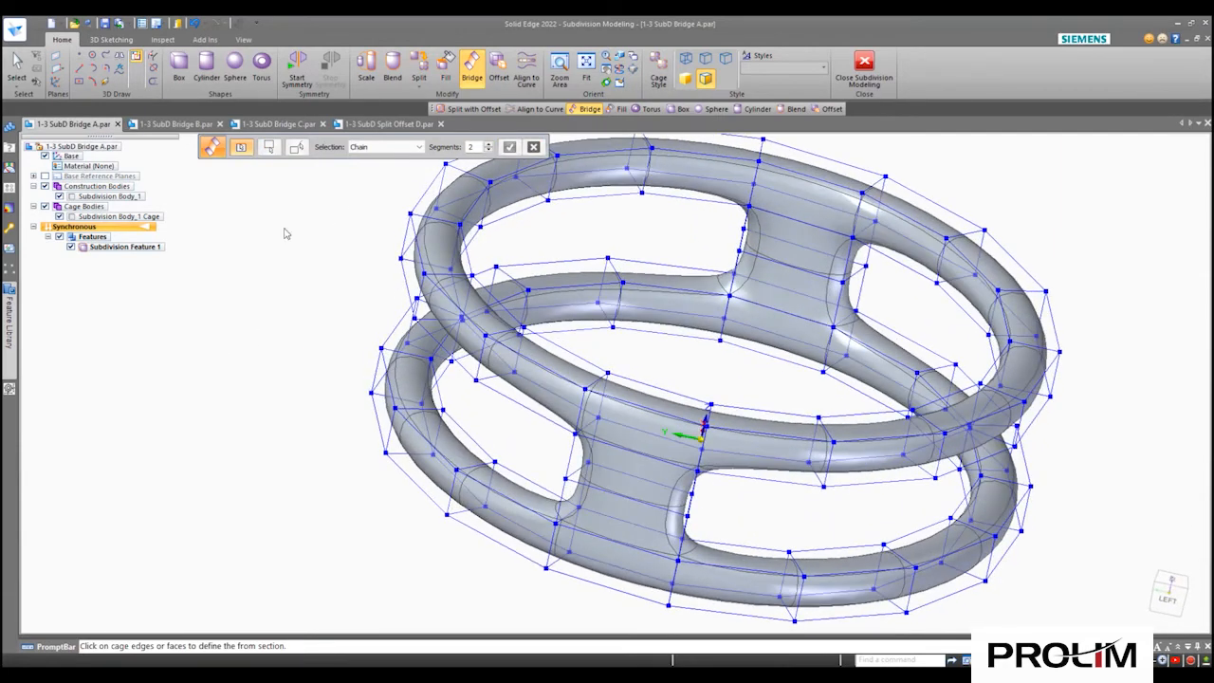
middle_click_drag(869, 357, 557, 495)
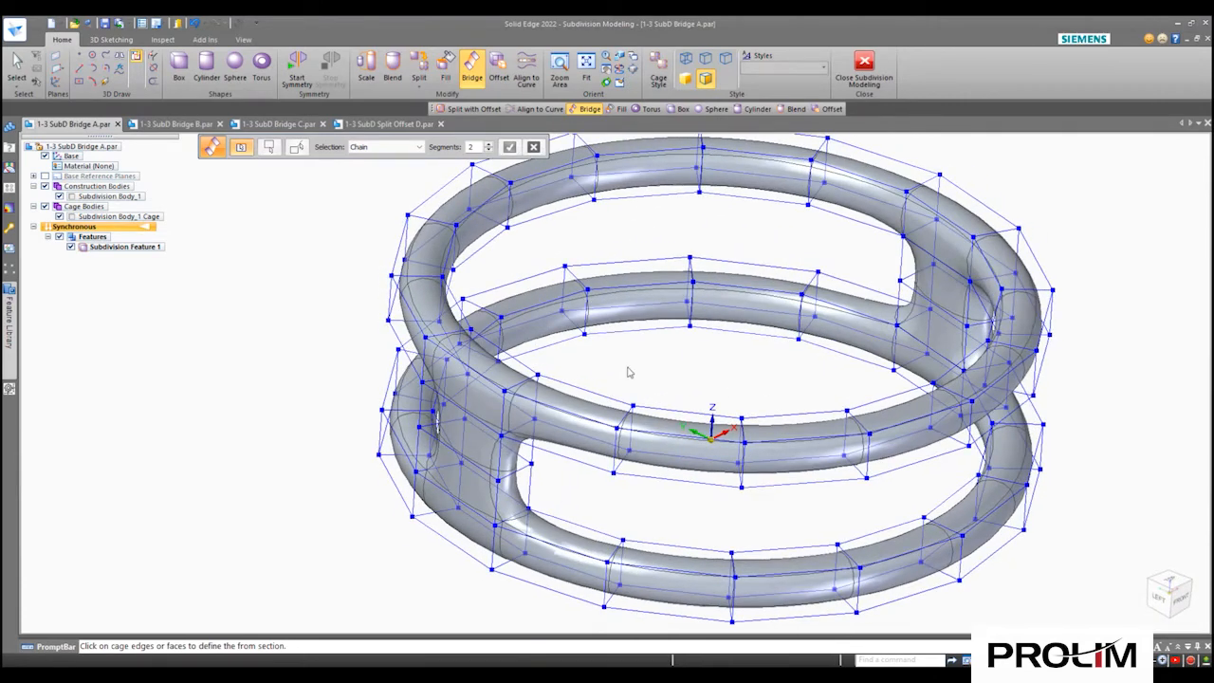
left_click(692, 568)
right_click(758, 539)
middle_click_drag(768, 531, 772, 478)
middle_click_drag(807, 391, 827, 286)
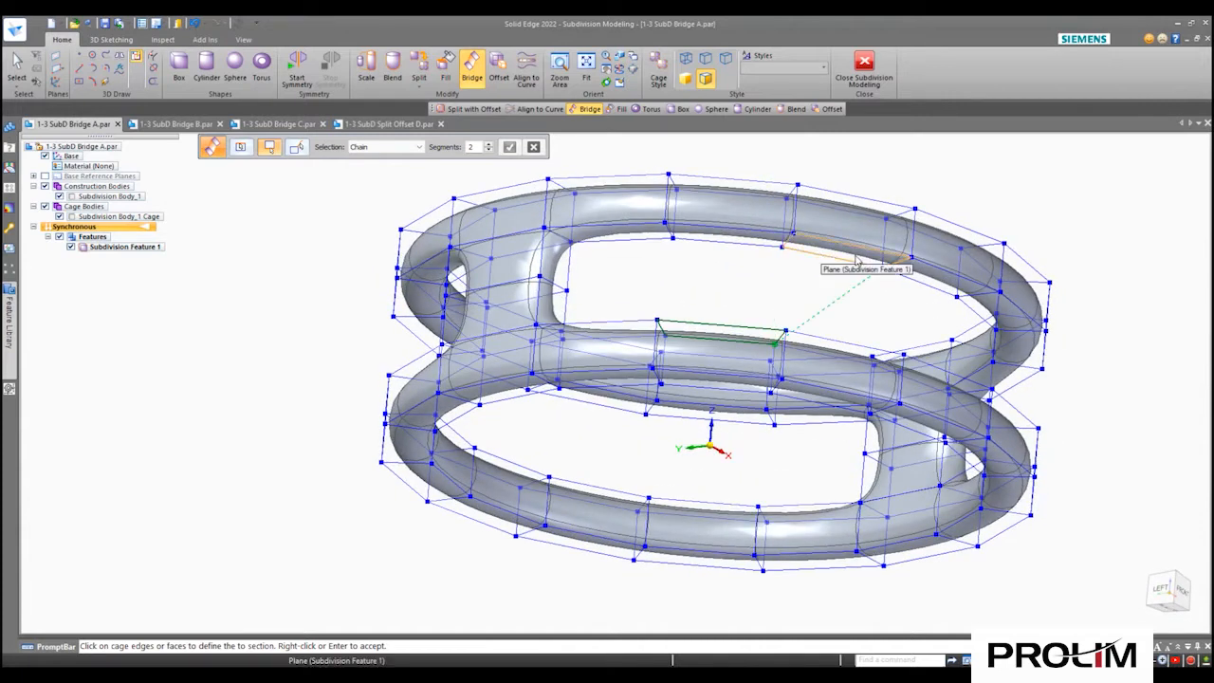
left_click(858, 260)
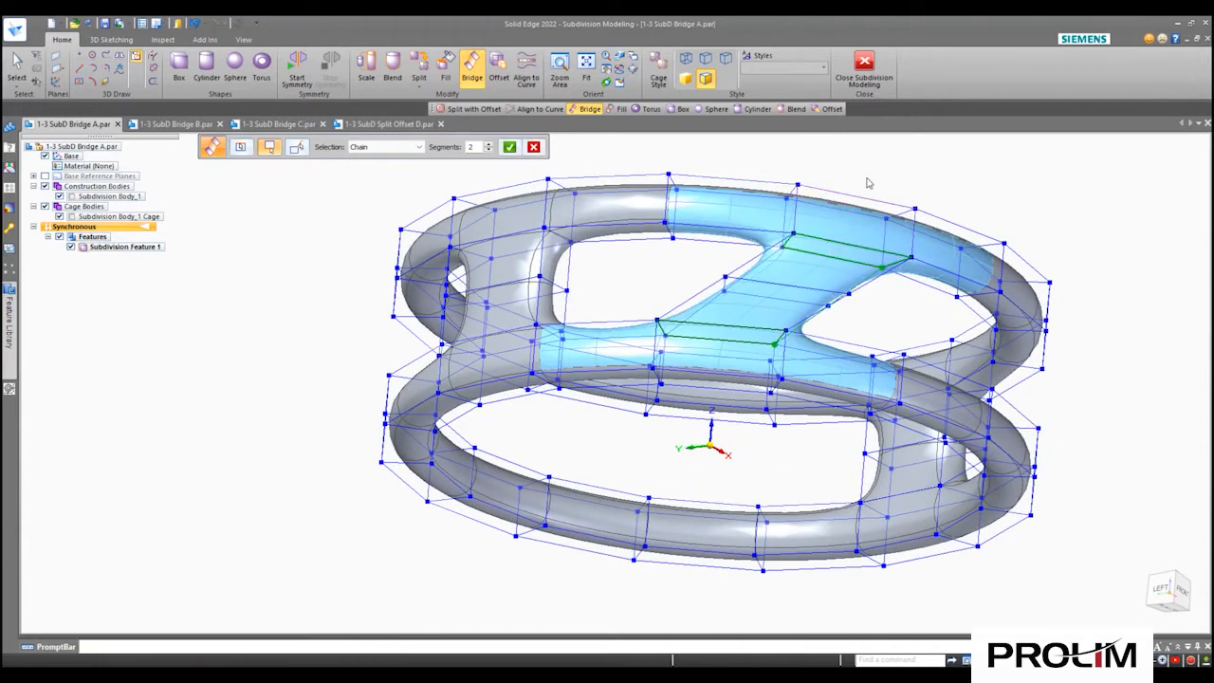
middle_click_drag(813, 183, 758, 280)
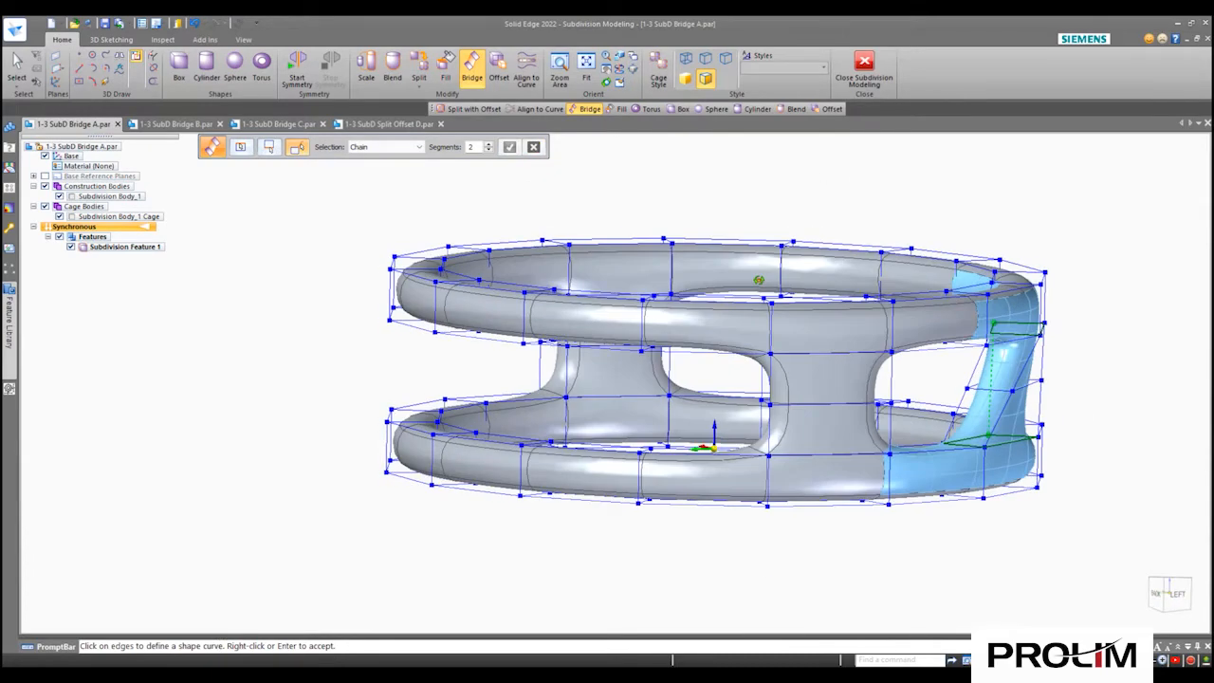
right_click(263, 266)
- Add a second diagonal 2-segment bridge on the front side, ending one cage segment over and leaning toward the previous diagonal
middle_click_drag(304, 354, 38, 370)
middle_click_drag(688, 507, 585, 527)
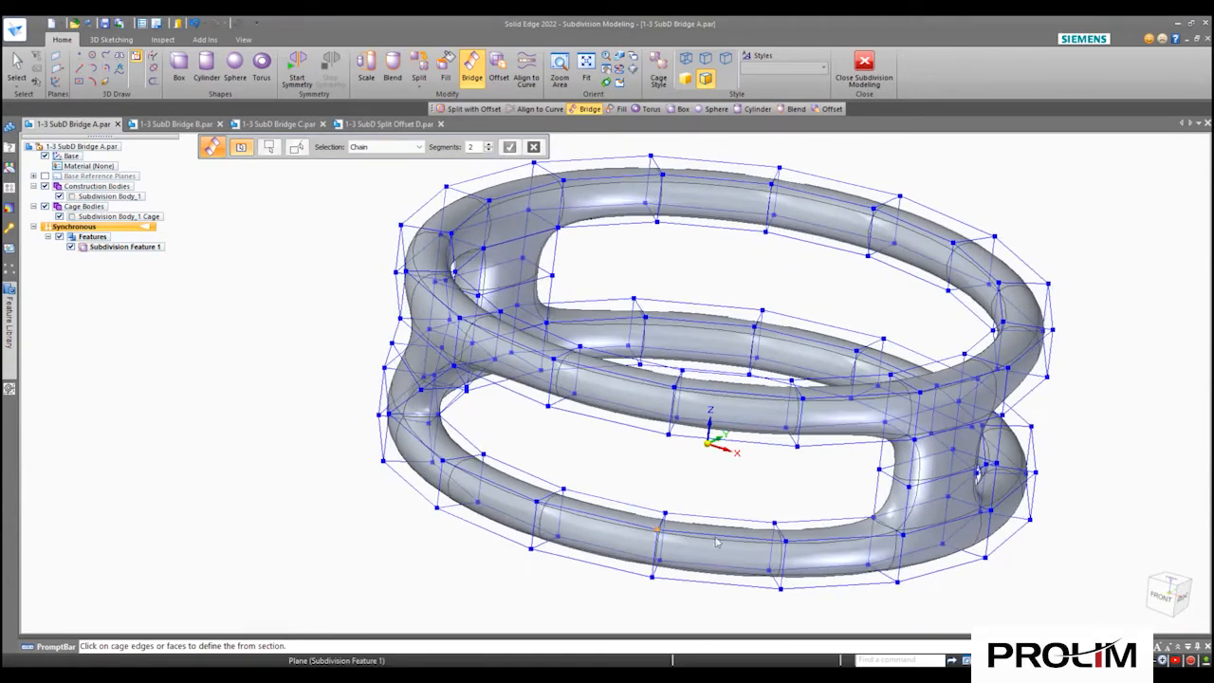
left_click(705, 522)
middle_click_drag(704, 522, 628, 299)
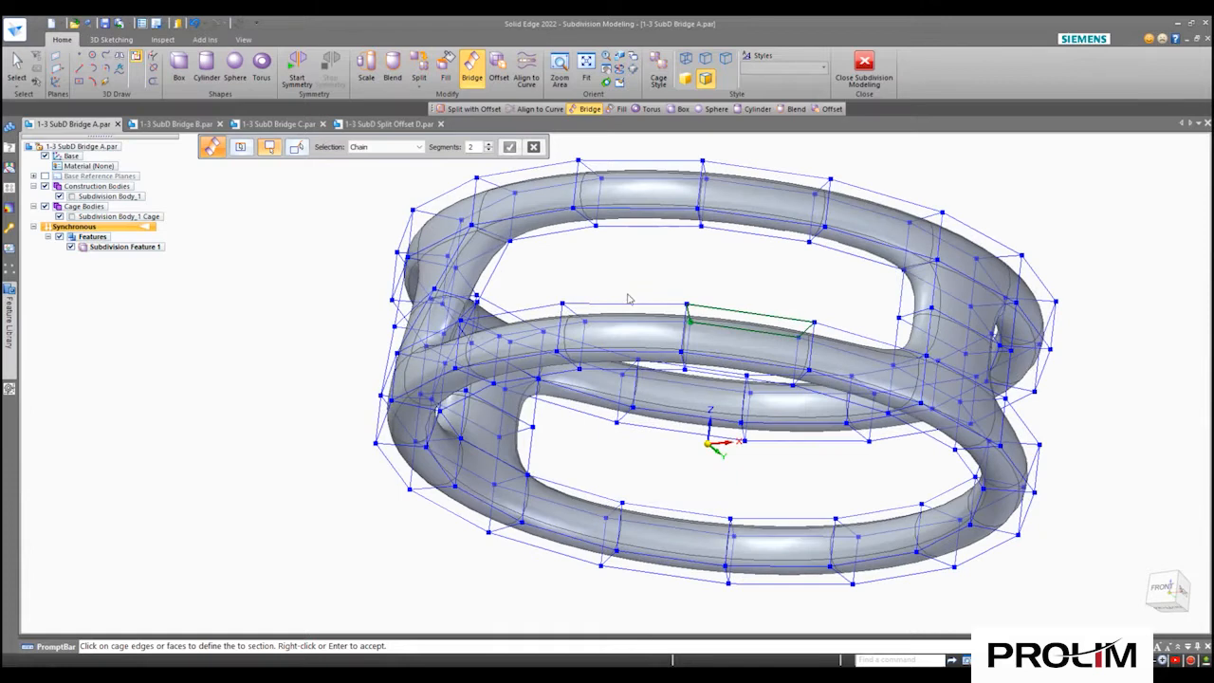
left_click(613, 228)
left_click(510, 148)
right_click(322, 237)
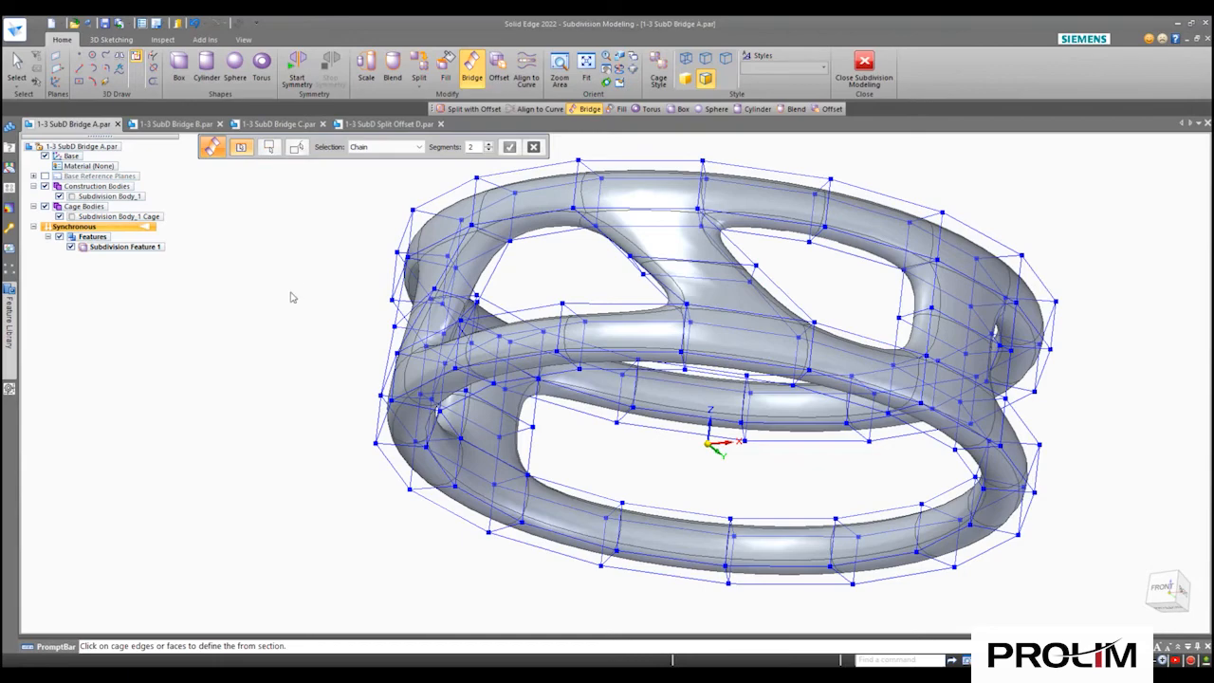
- Create a straight 4-segment bridge across the back gap, from a lower-ring top face to the upper-ring face directly above, without a shape curve
scroll(288, 304, "down", 3)
middle_click_drag(305, 271, 510, 411)
scroll(511, 410, "up", 3)
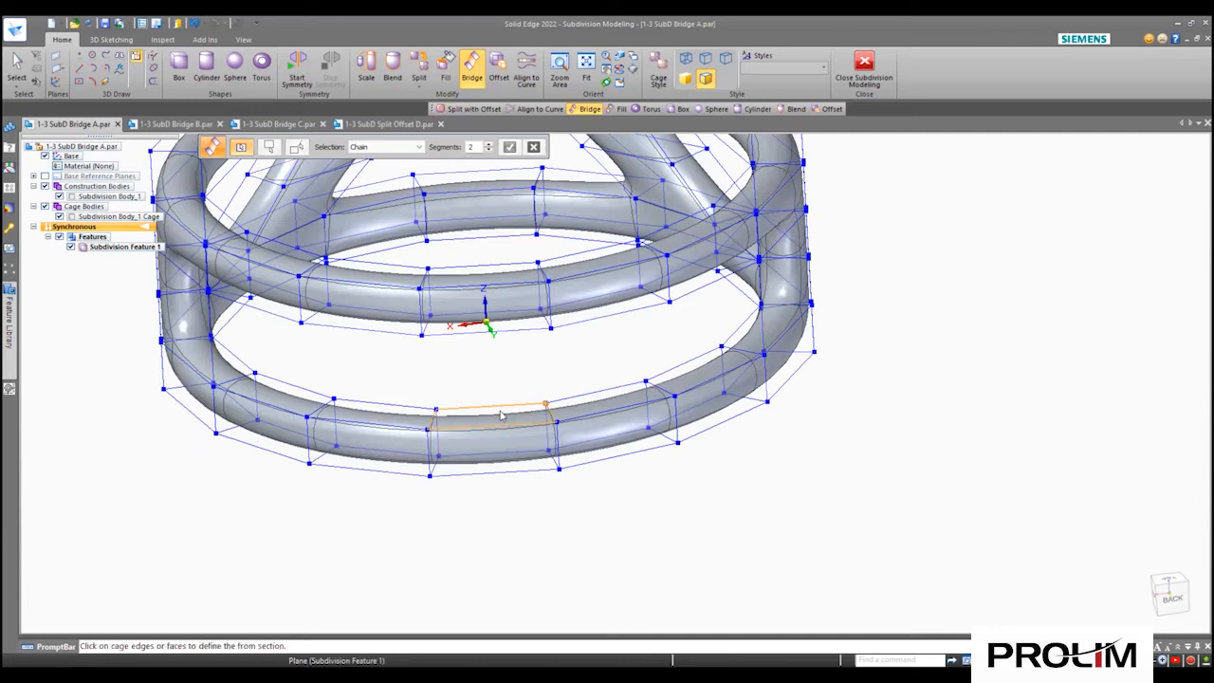
left_click(460, 417)
middle_click_drag(470, 393, 507, 297)
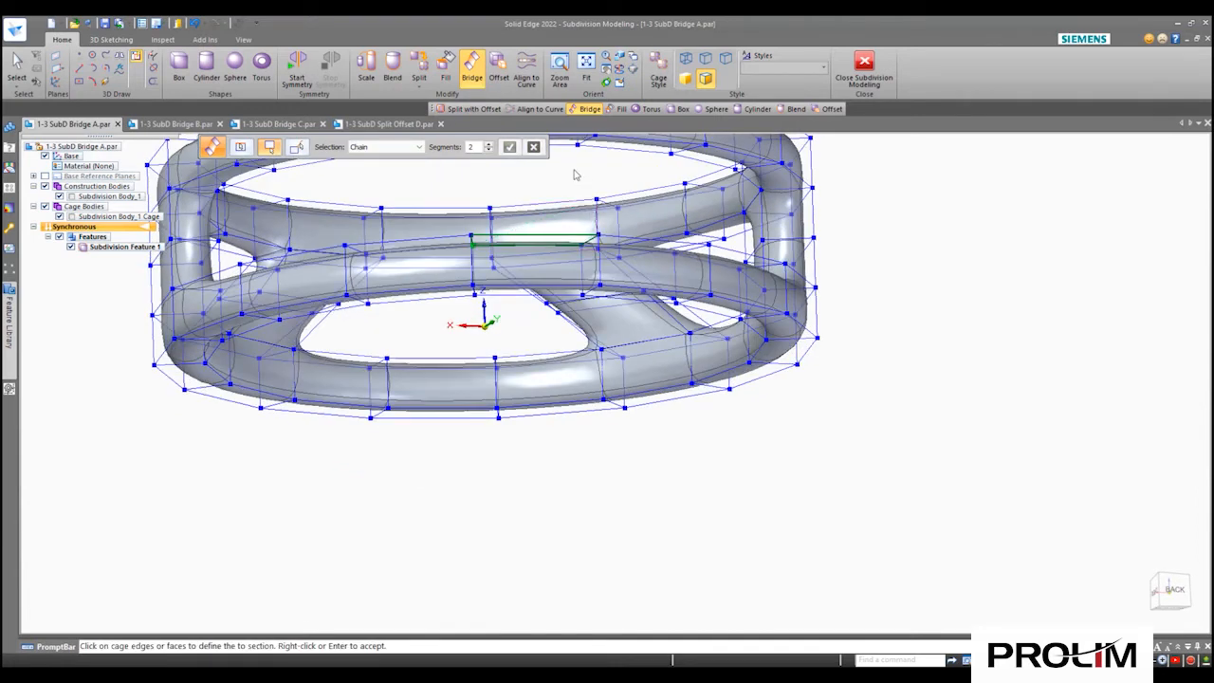
scroll(573, 168, "up", 5)
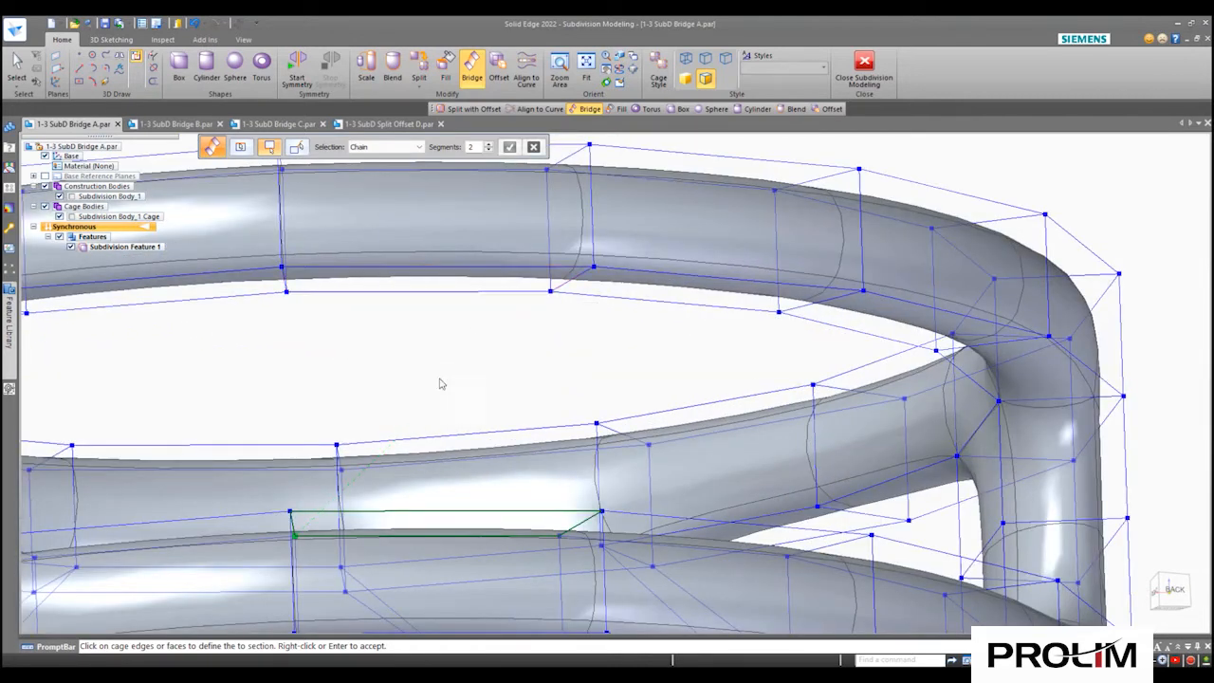
left_click(513, 291)
scroll(513, 291, "down", 5)
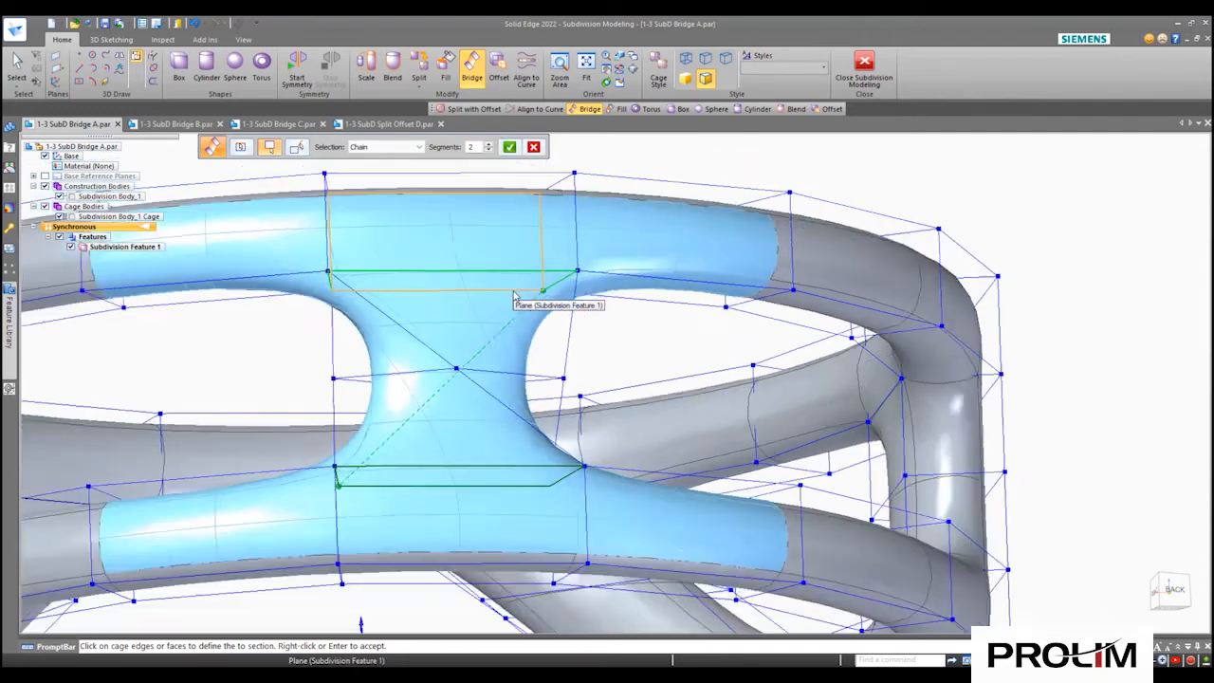
left_click(490, 143)
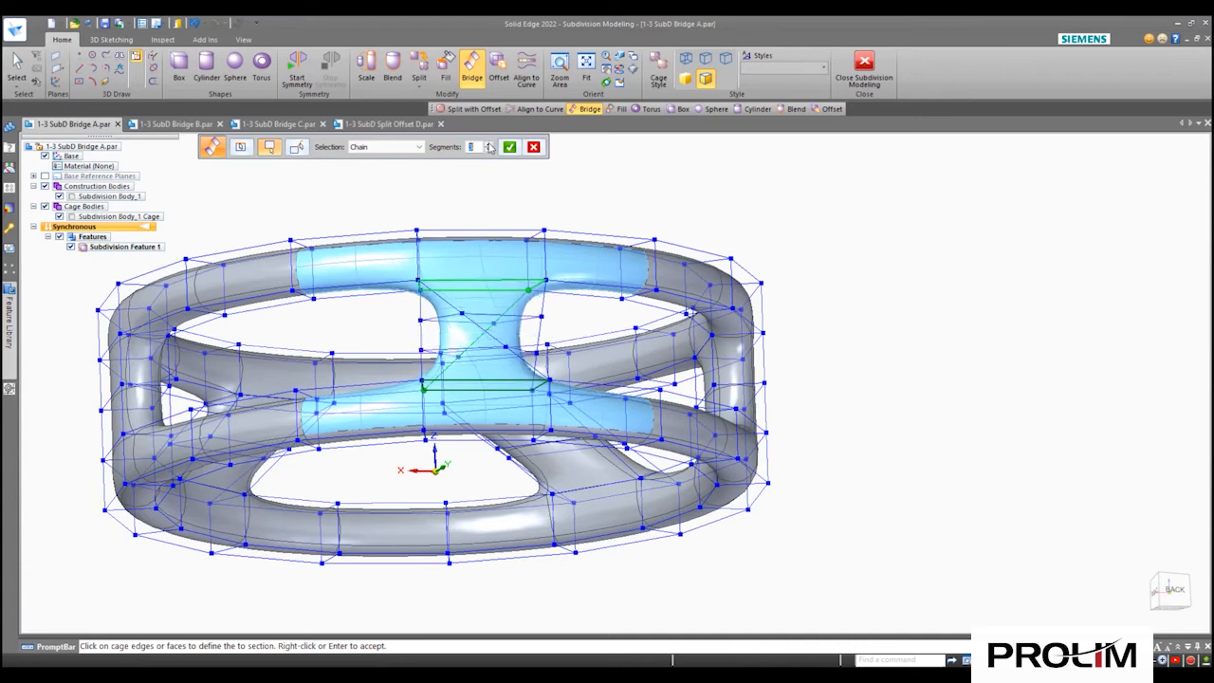
left_click(510, 148)
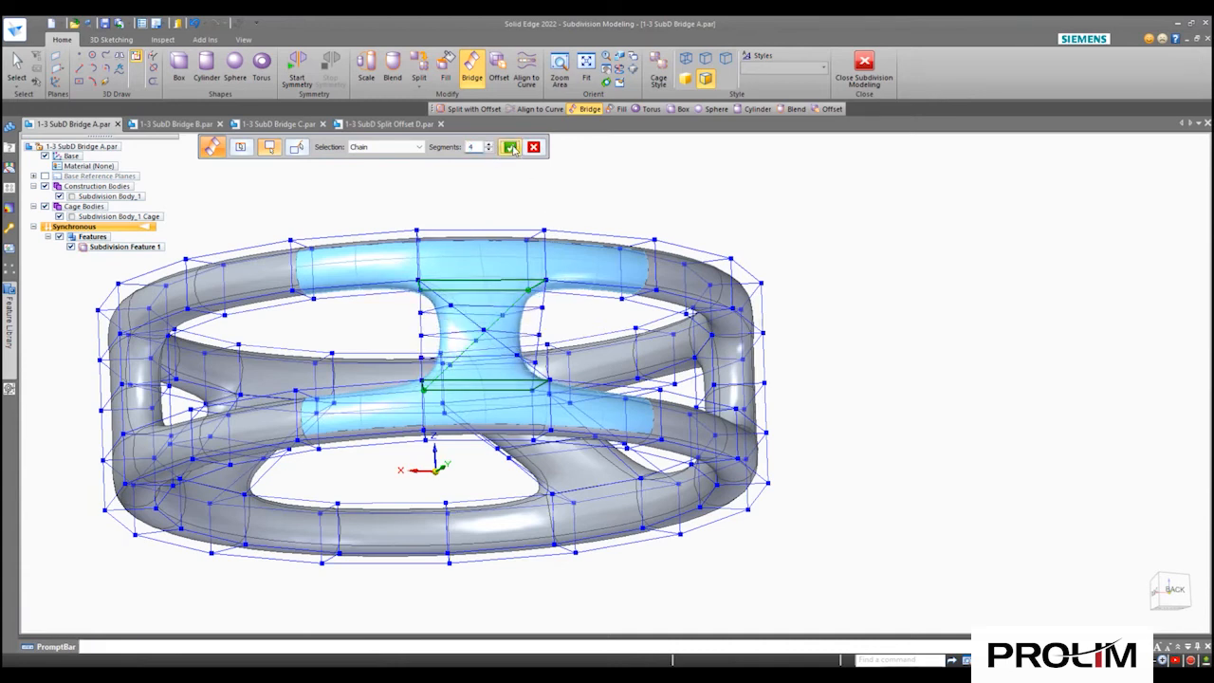
right_click(536, 190)
- Examine the back bridge and the cage faces of both rings from several sides
scroll(584, 203, "down", 3)
middle_click_drag(576, 250, 780, 461)
scroll(572, 326, "up", 4)
mouse_move(596, 384)
middle_mouse_down()
mouse_move(580, 346)
mouse_move(569, 375)
mouse_move(587, 377)
middle_mouse_up()
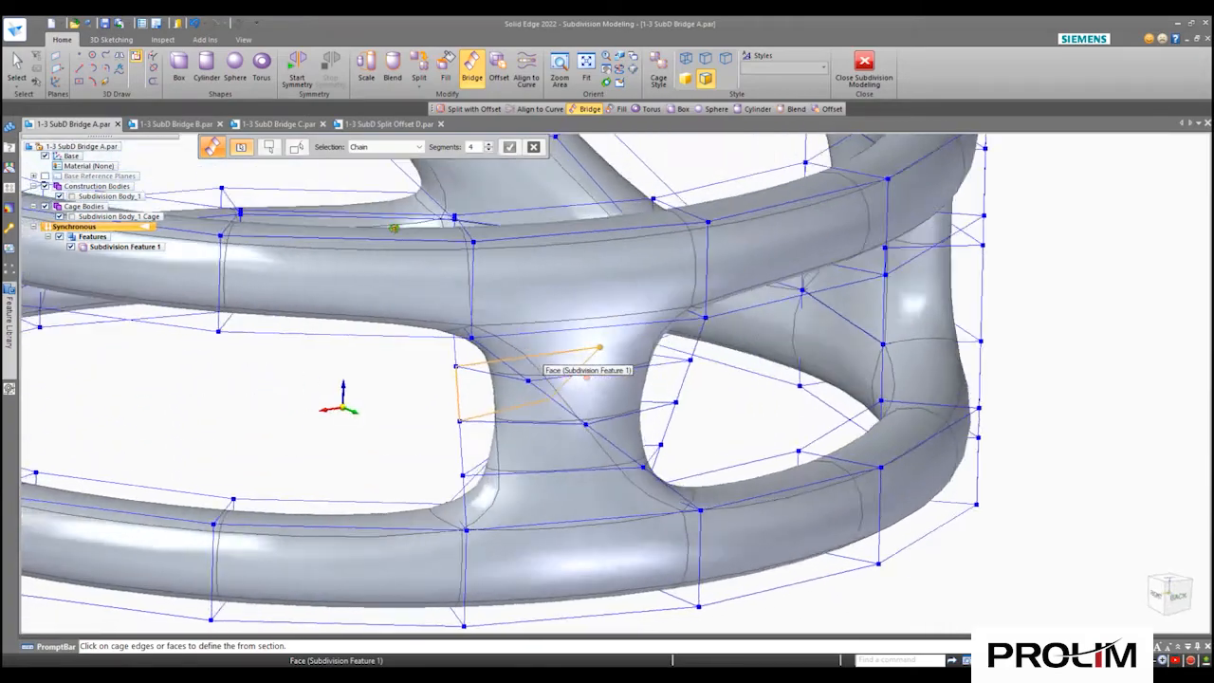
scroll(586, 376, "down", 6)
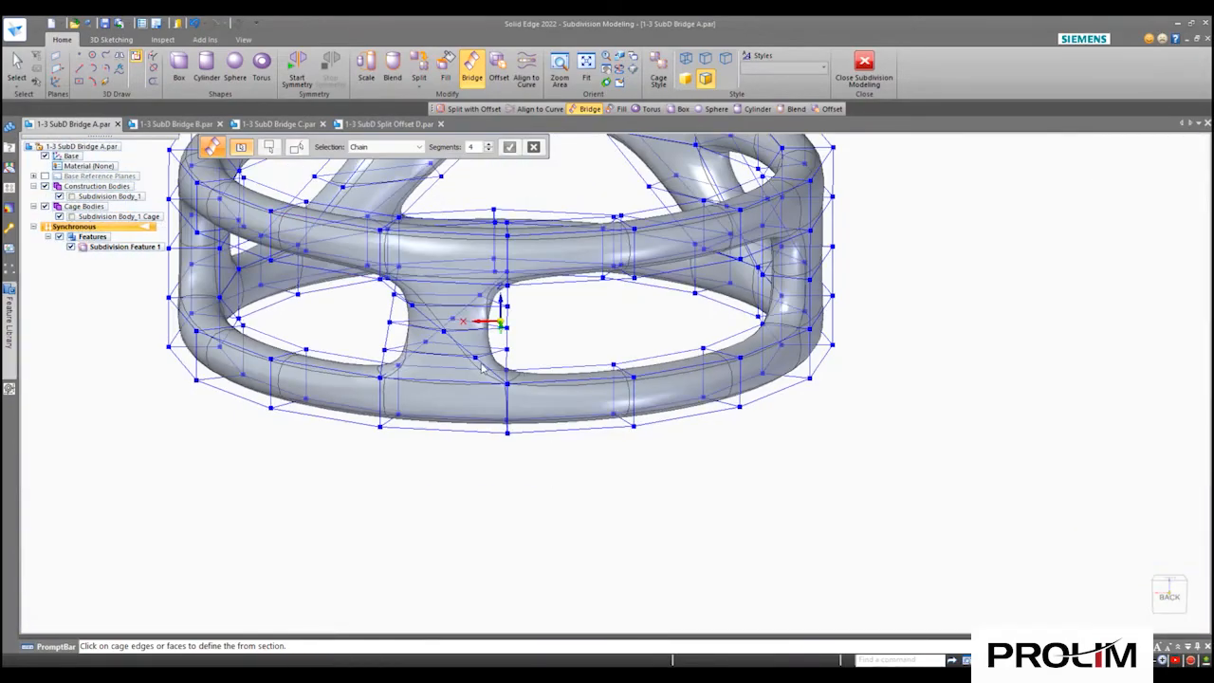
middle_click_drag(589, 348, 505, 431)
scroll(557, 360, "down", 5)
scroll(589, 379, "up", 5)
middle_click_drag(602, 243, 653, 245)
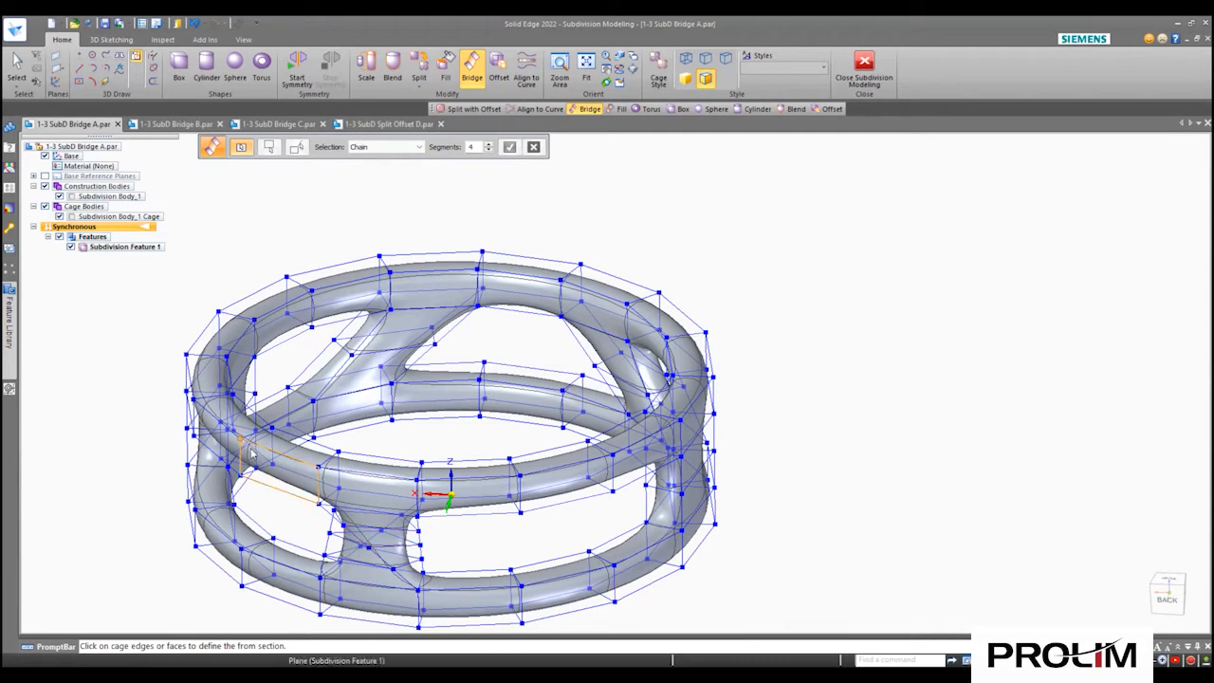
- Create a 4-segment bridge across the upper ring's opening between two opposite inner cage faces, without a shape curve
middle_click_drag(725, 297, 772, 255)
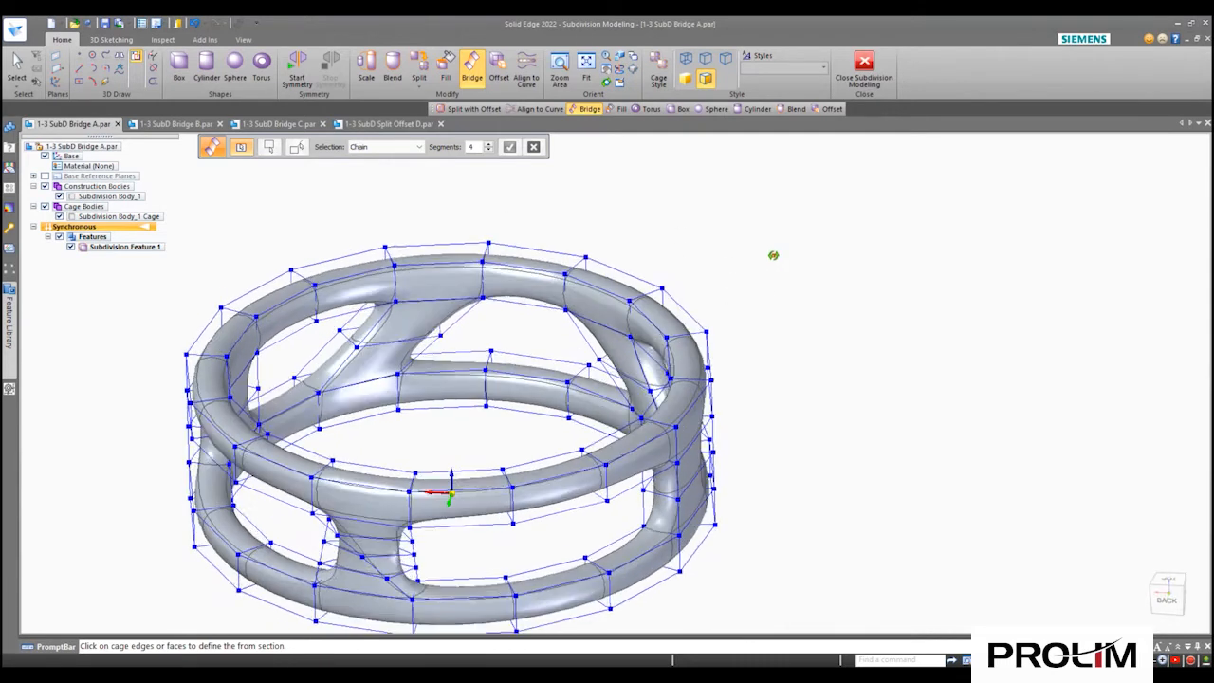
left_click(512, 301)
middle_click_drag(501, 339, 275, 456)
left_click(322, 329)
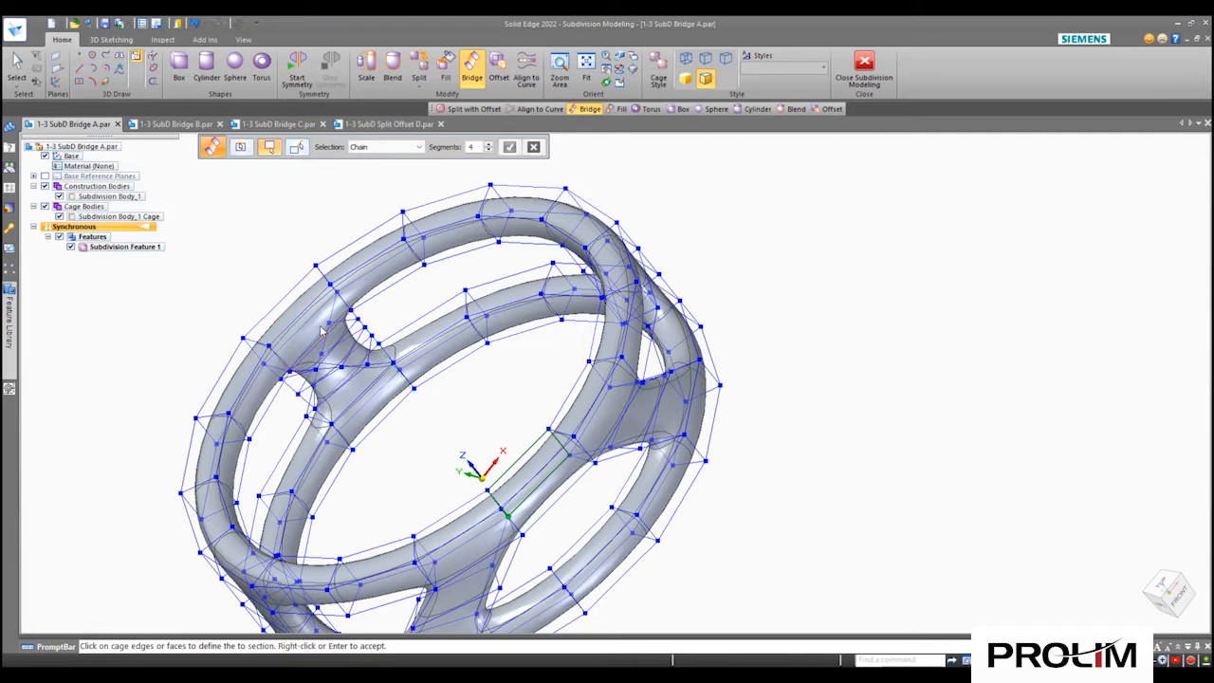
middle_click_drag(606, 352, 600, 241)
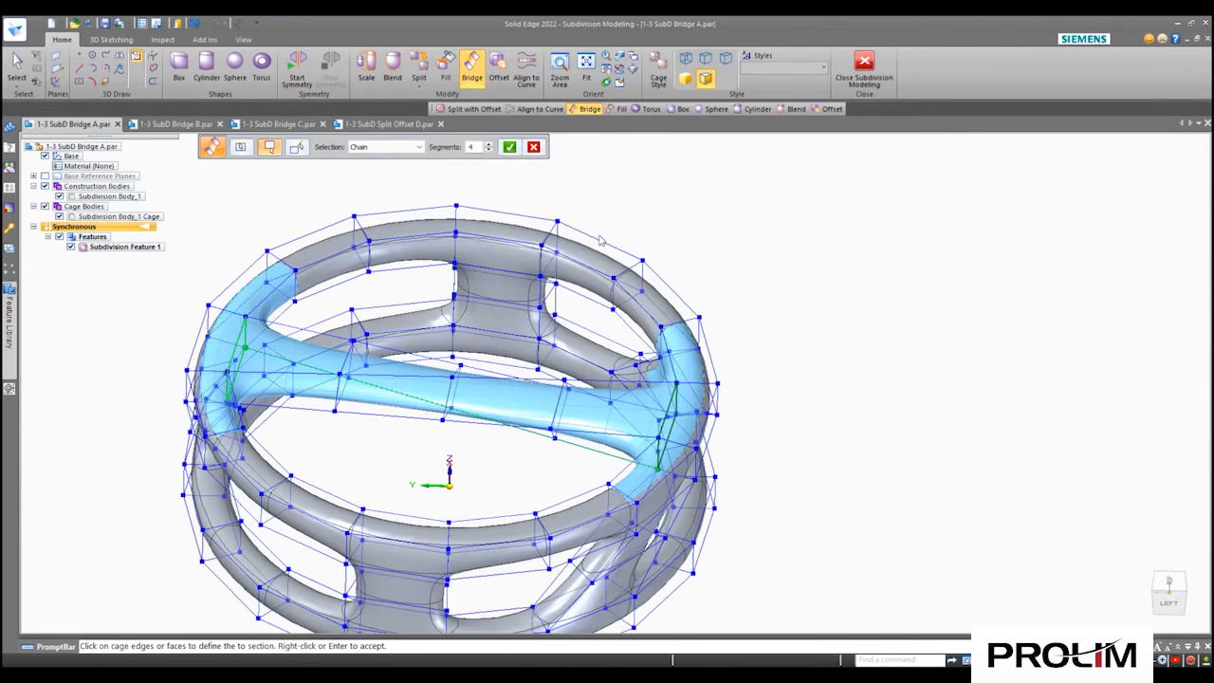
left_click(510, 147)
right_click(626, 180)
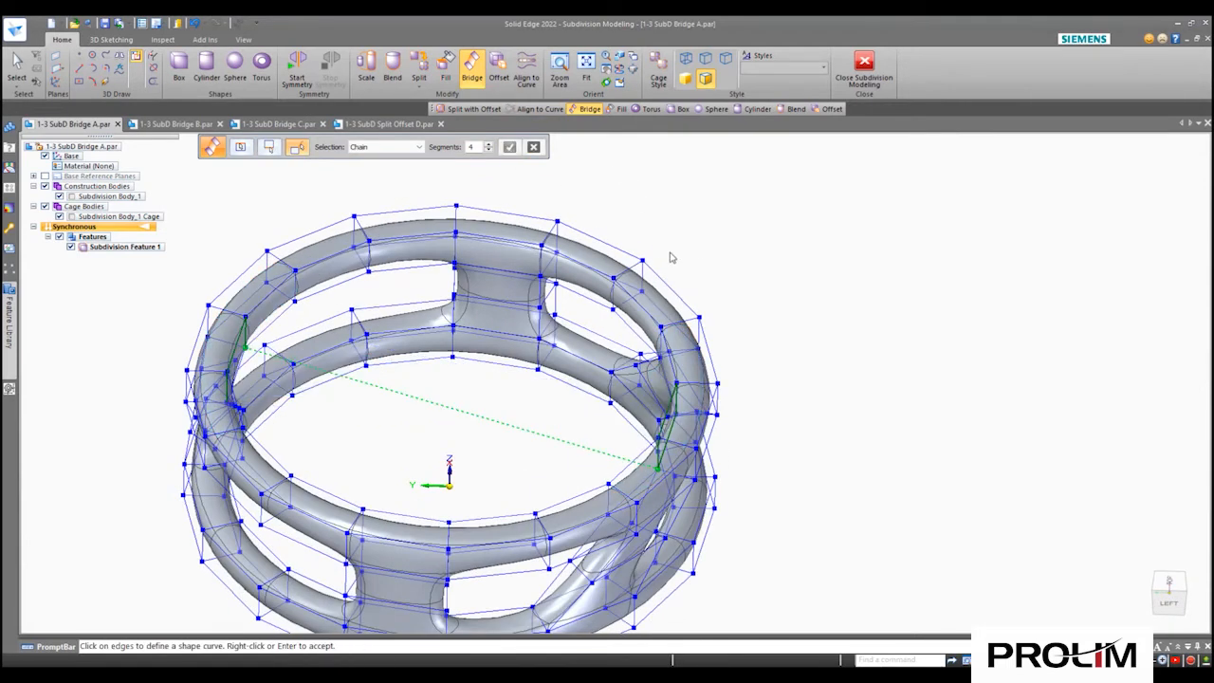
- Create a second 4-segment bridge across the upper ring's opening, crossing the first spoke, between the opposite inner faces above the straight bridges
scroll(770, 274, "down", 3)
middle_click_drag(769, 274, 603, 414)
middle_click_drag(450, 356, 408, 444)
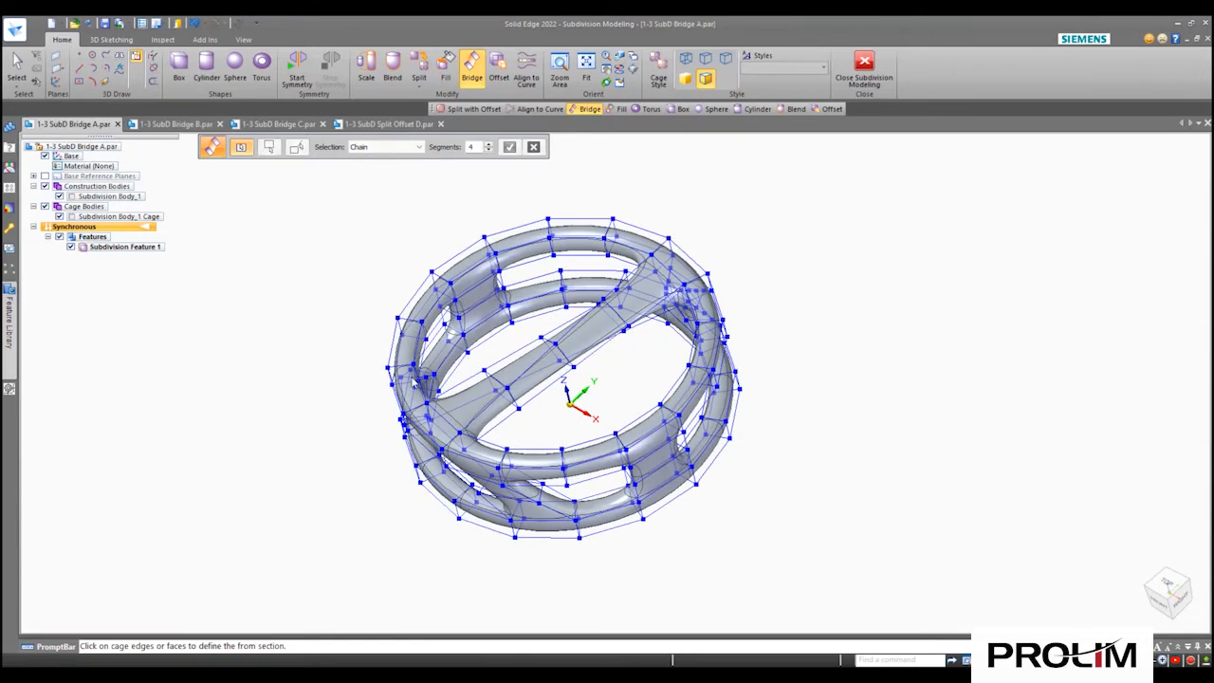
scroll(490, 277, "up", 4)
scroll(654, 488, "down", 4)
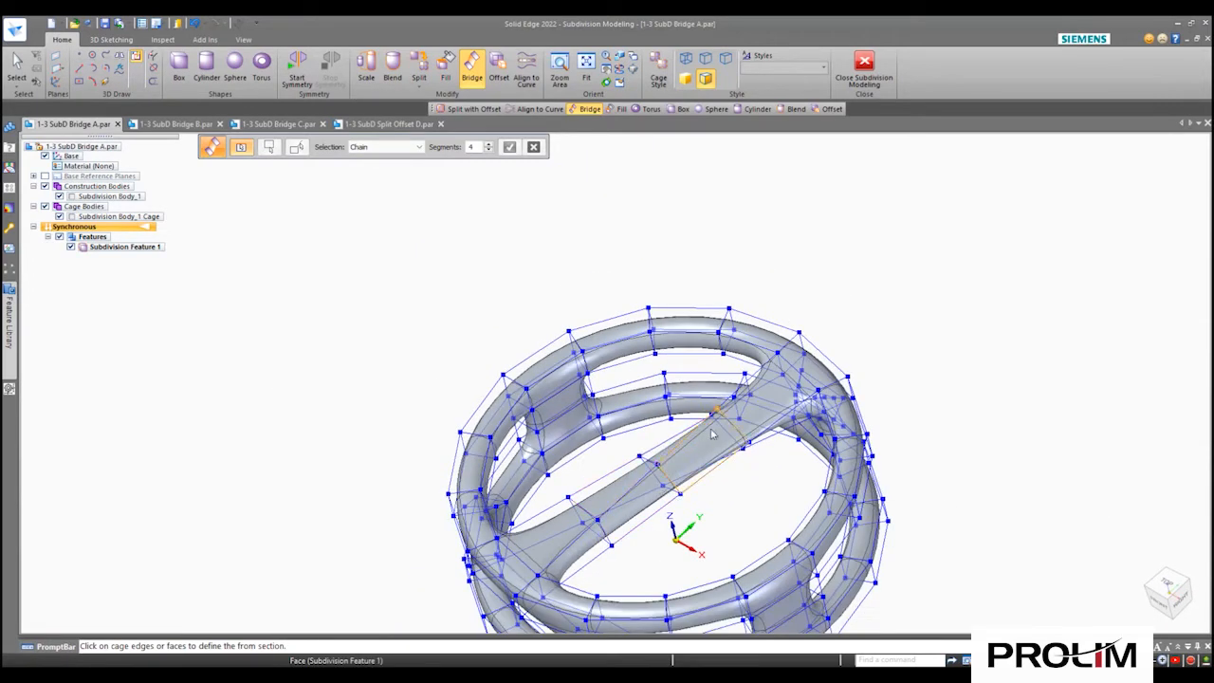
scroll(546, 375, "up", 4)
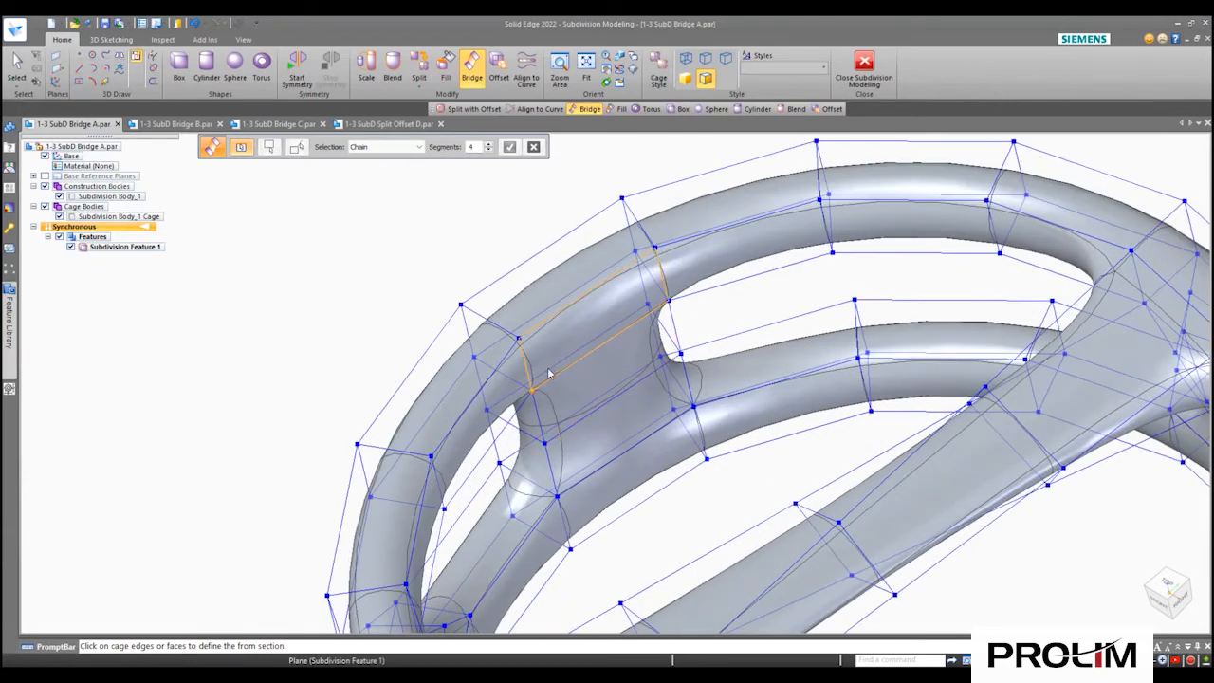
left_click(548, 373)
scroll(548, 373, "down", 5)
middle_click_drag(393, 380, 707, 341)
scroll(707, 342, "up", 5)
left_click(706, 339)
scroll(588, 408, "down", 5)
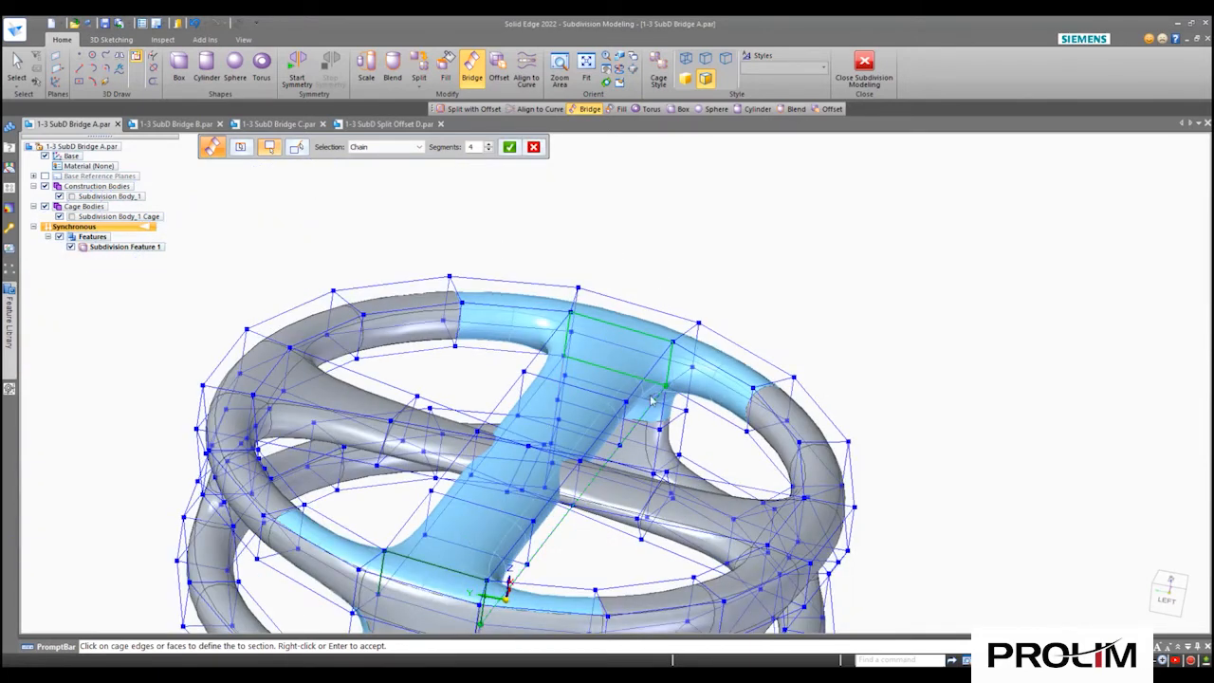
left_click(509, 147)
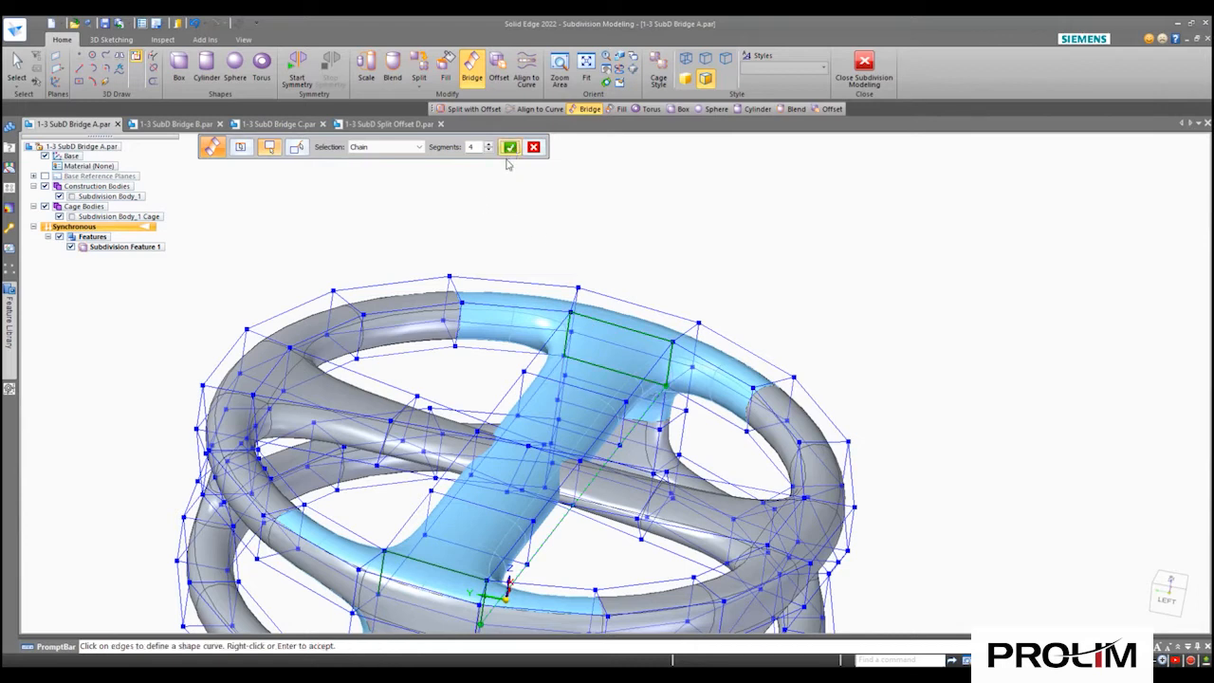
right_click(553, 191)
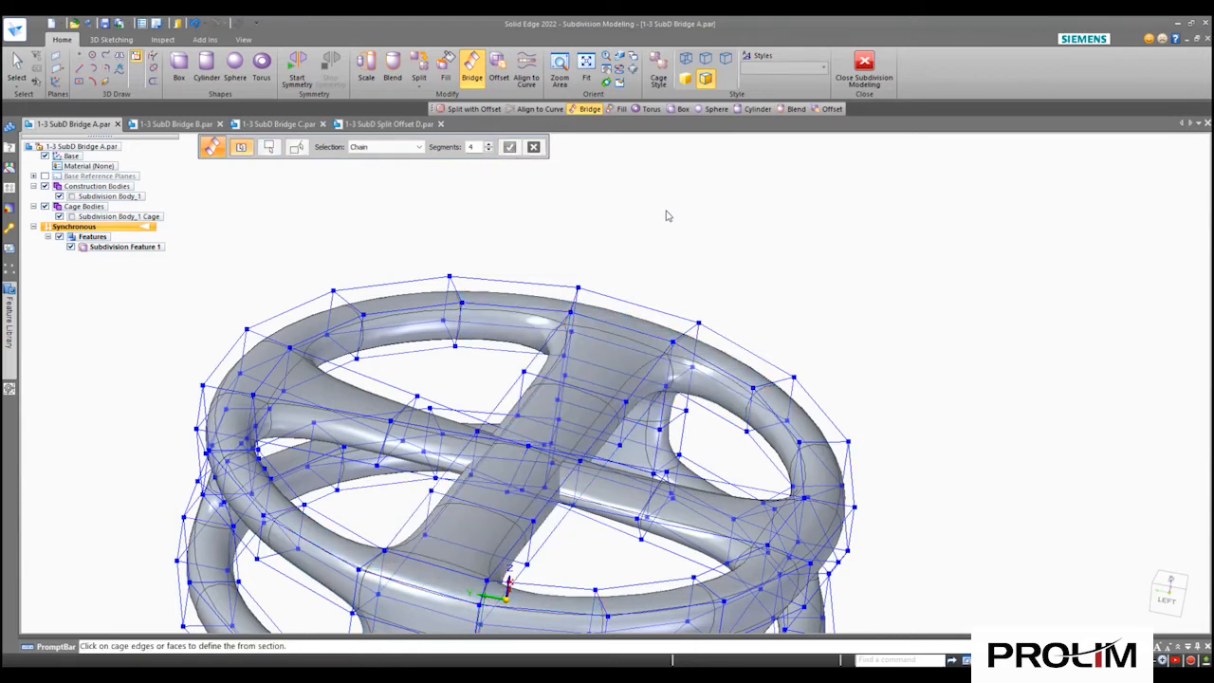
- Close subdivision modeling and inspect the bridged rings from above and below, ending in an isometric view
left_click(850, 76)
scroll(836, 264, "down", 4)
middle_click_drag(837, 263, 879, 509)
scroll(750, 381, "up", 4)
middle_click_drag(740, 376, 719, 395, "shift")
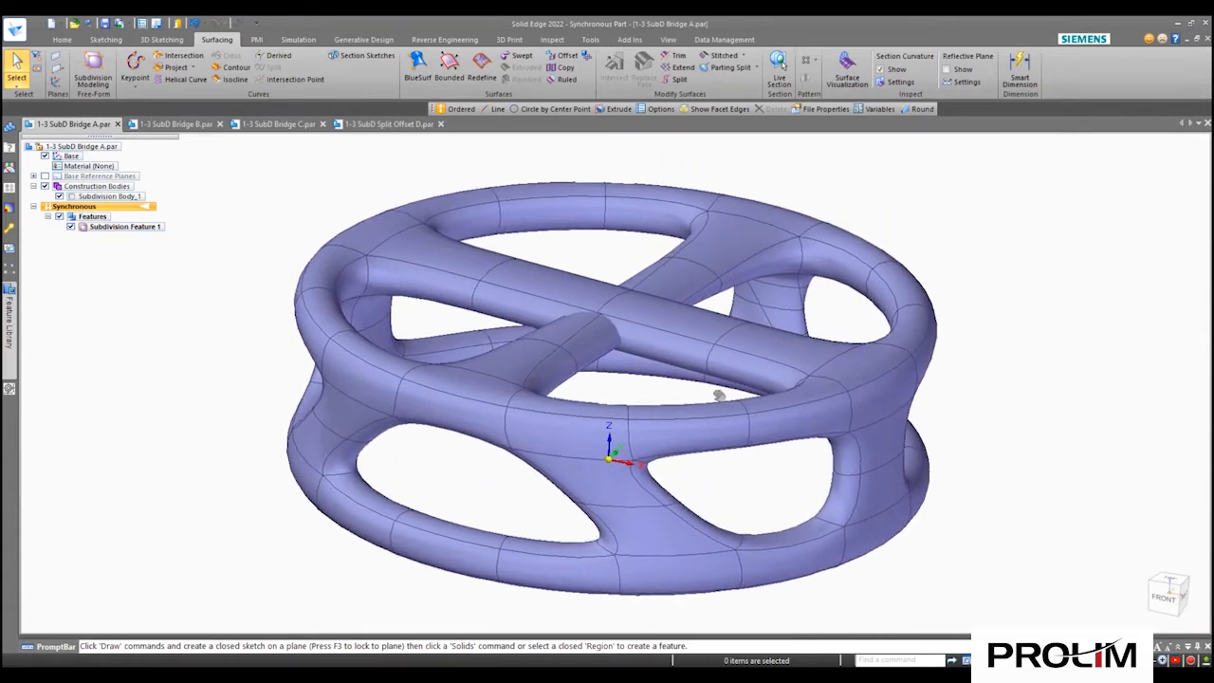
scroll(611, 334, "down", 2)
middle_click_drag(610, 335, 667, 254)
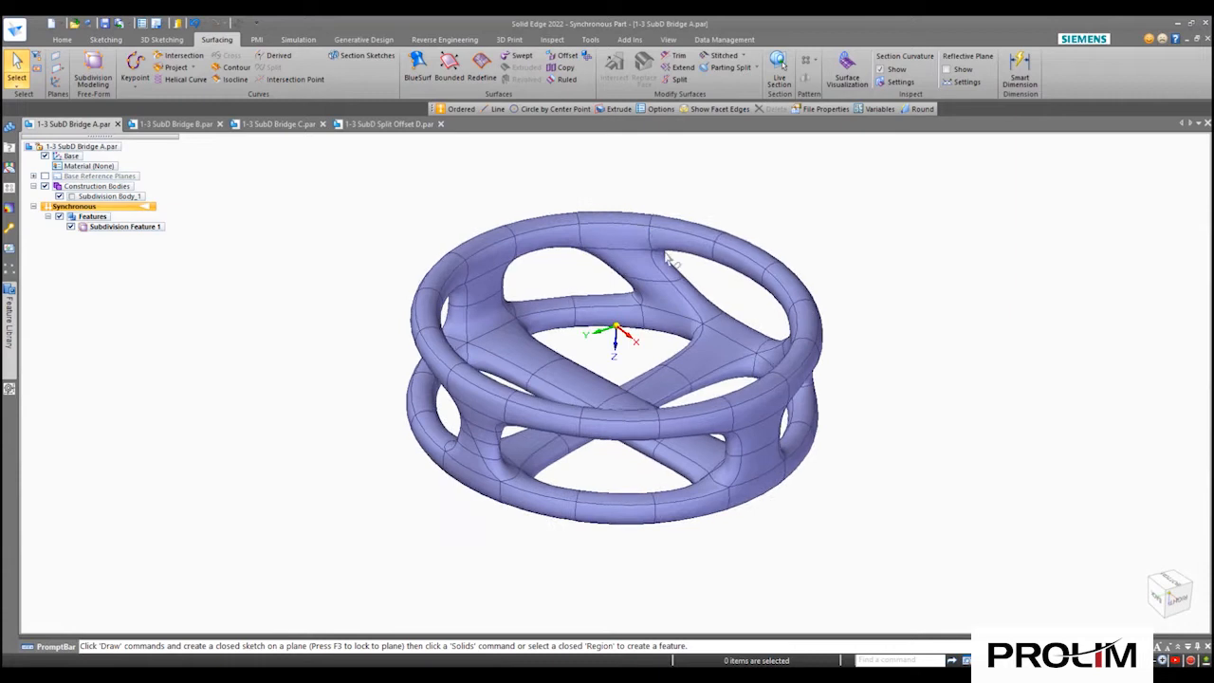
left_click(1147, 620)
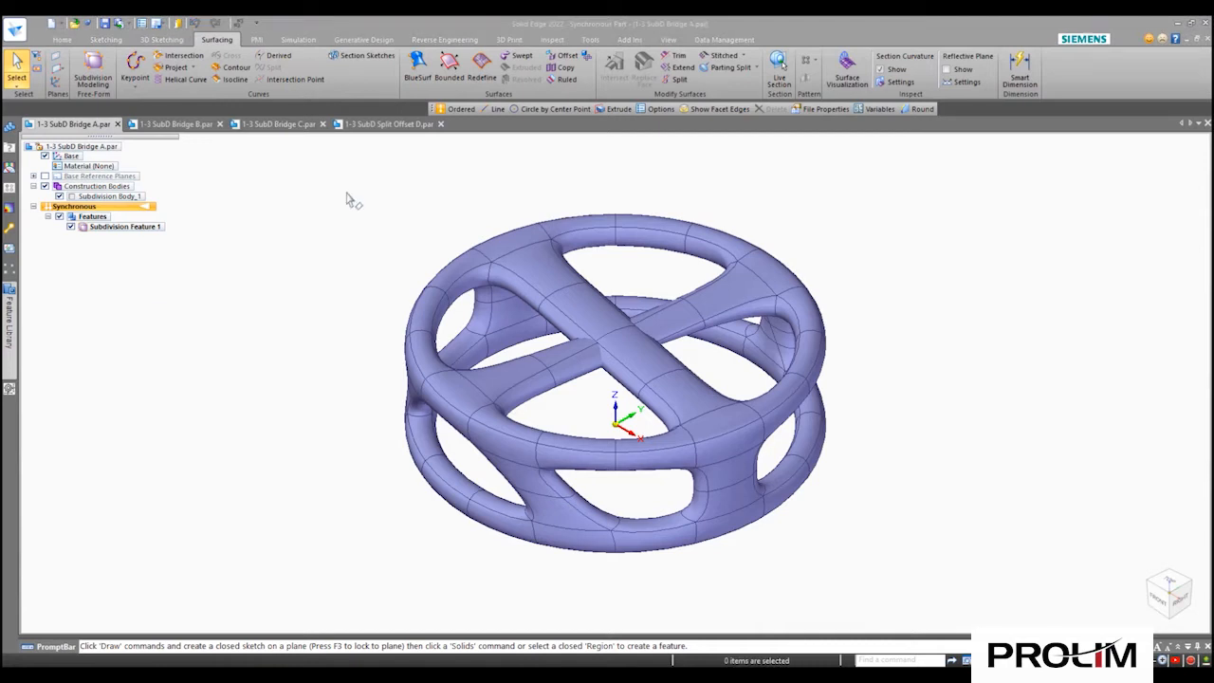
- Switch to 1-3 SubD Bridge B.par, toggle the 3D sketch curve off and on, and open Subdivision Feature 1 for editing
left_click(189, 125)
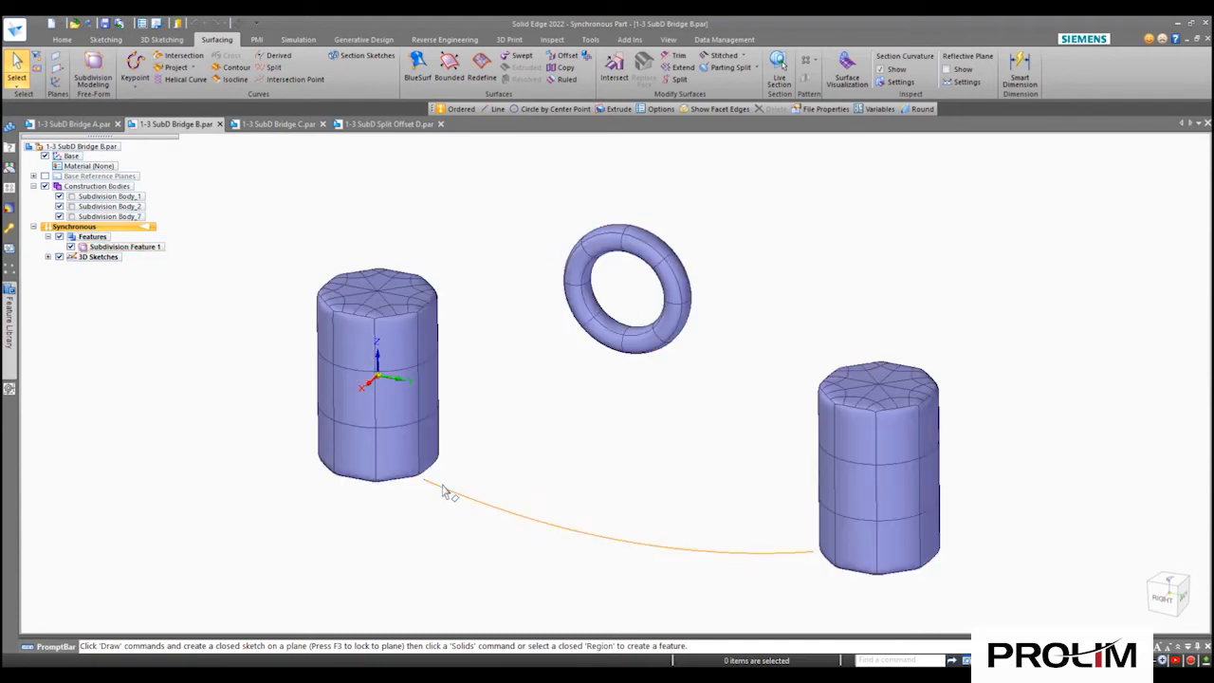
left_click(59, 258)
left_click(59, 258)
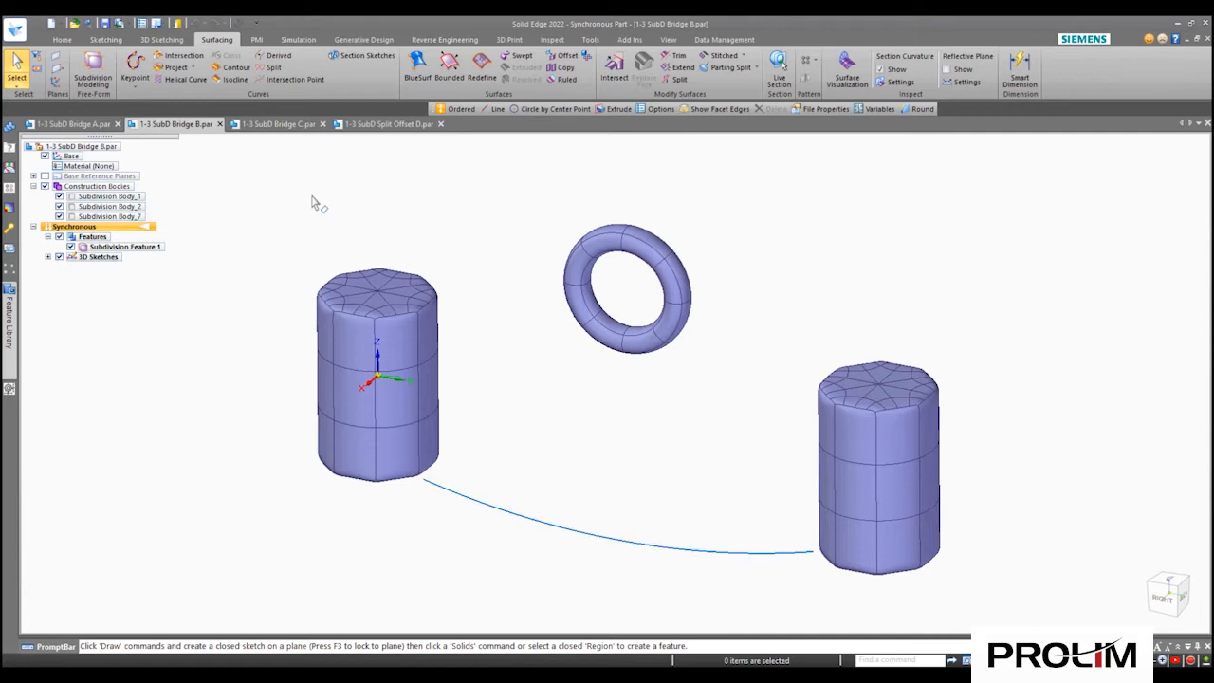
left_click(147, 251)
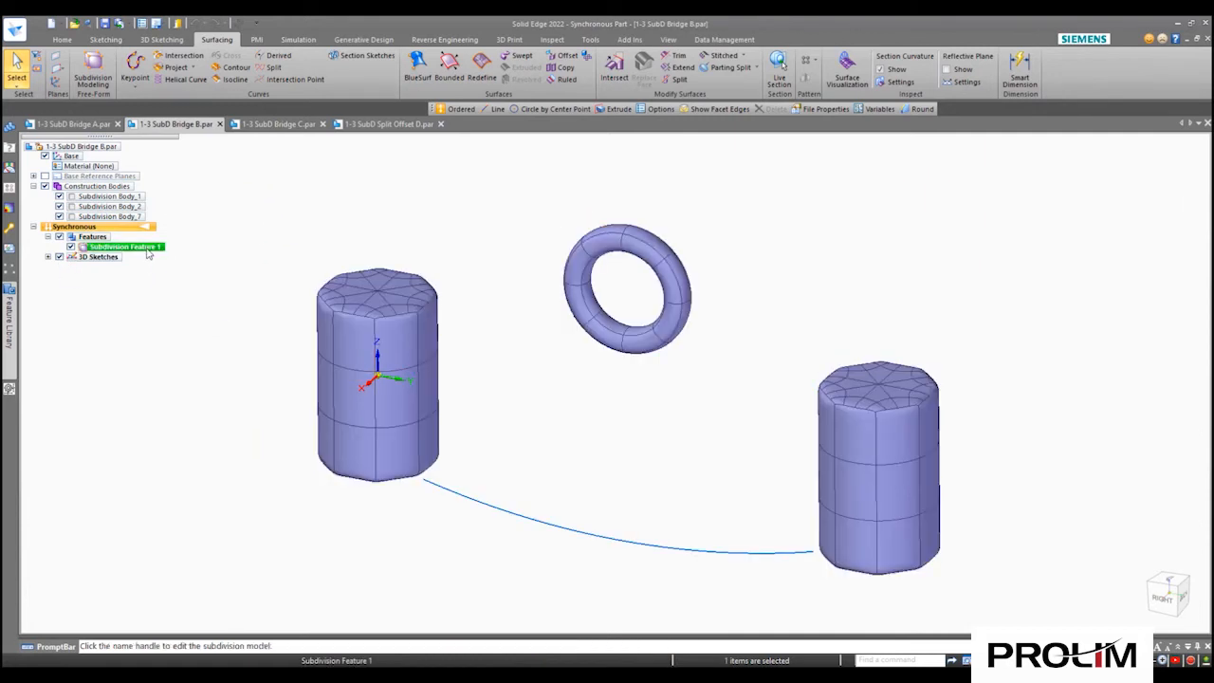
left_click(557, 374)
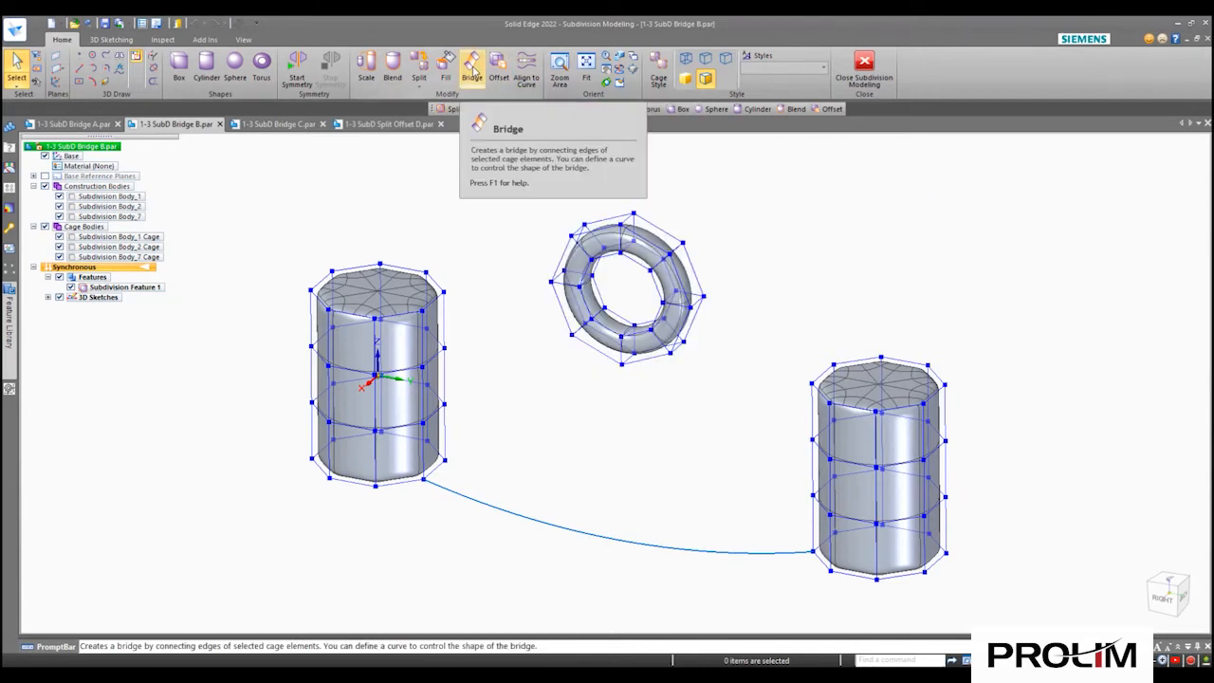
- Bridge the upper side face of the cylinder at the origin to the facing outer face of the torus with 2 segments and no shape curve
left_click(473, 72)
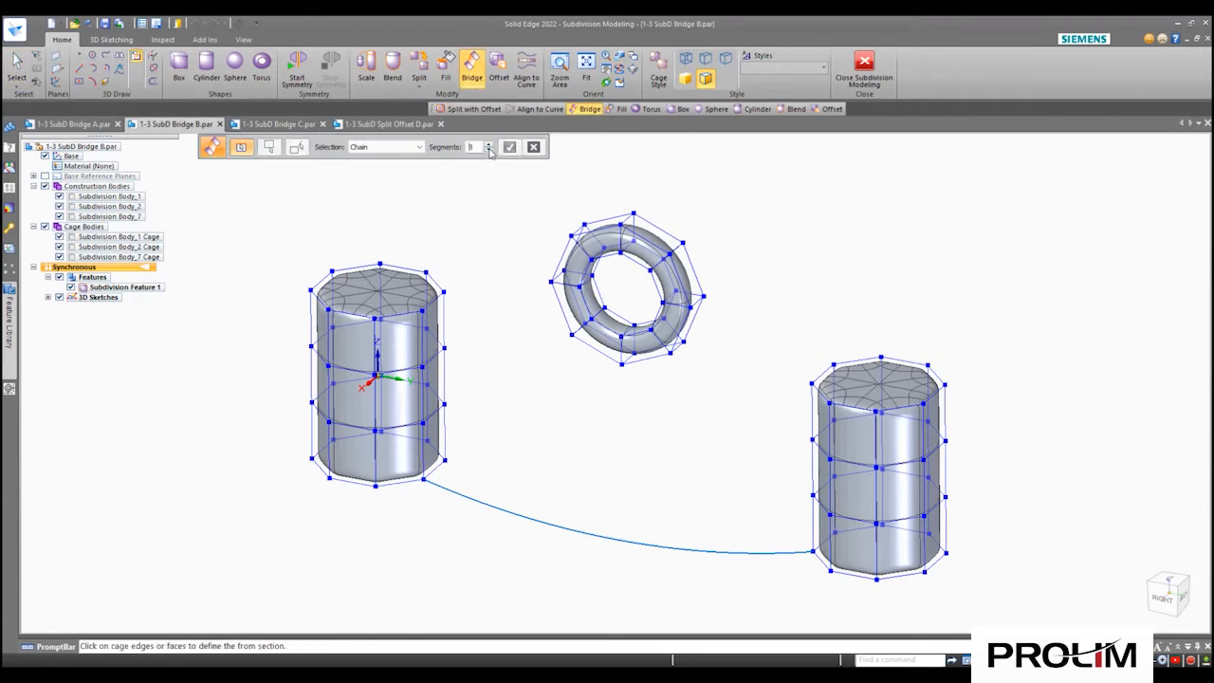
mouse_move(490, 316)
middle_mouse_down()
mouse_move(507, 269)
mouse_move(486, 315)
middle_mouse_up()
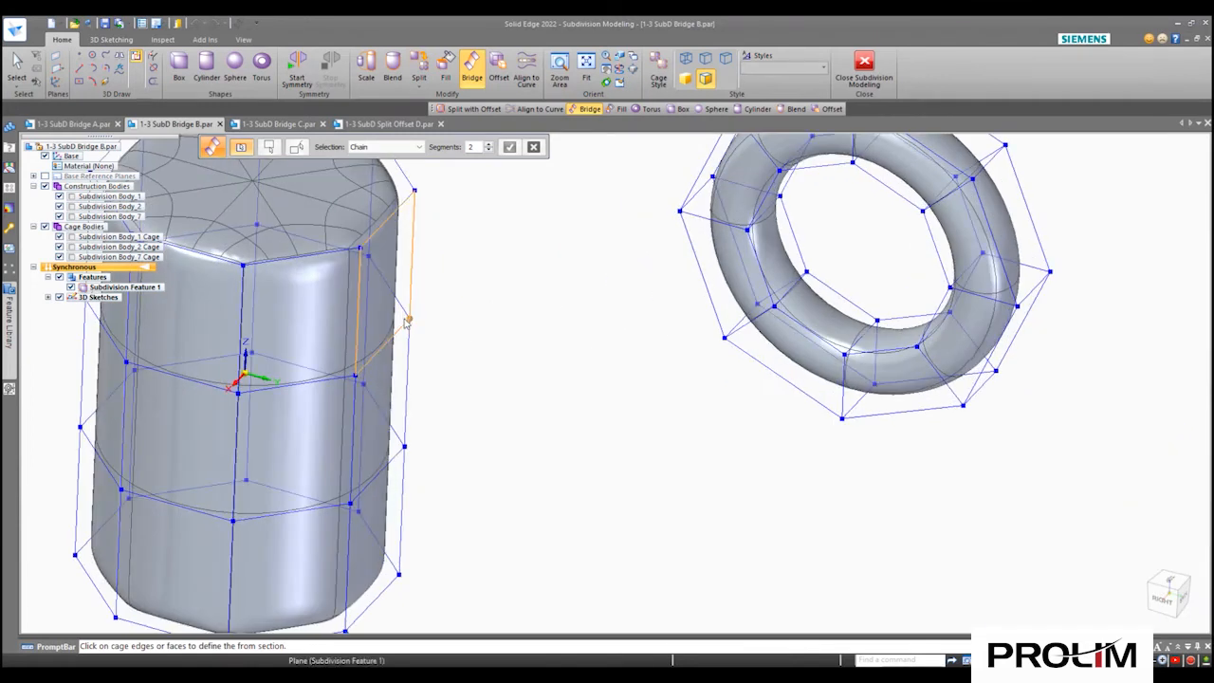
left_click(409, 218)
scroll(480, 296, "down", 4)
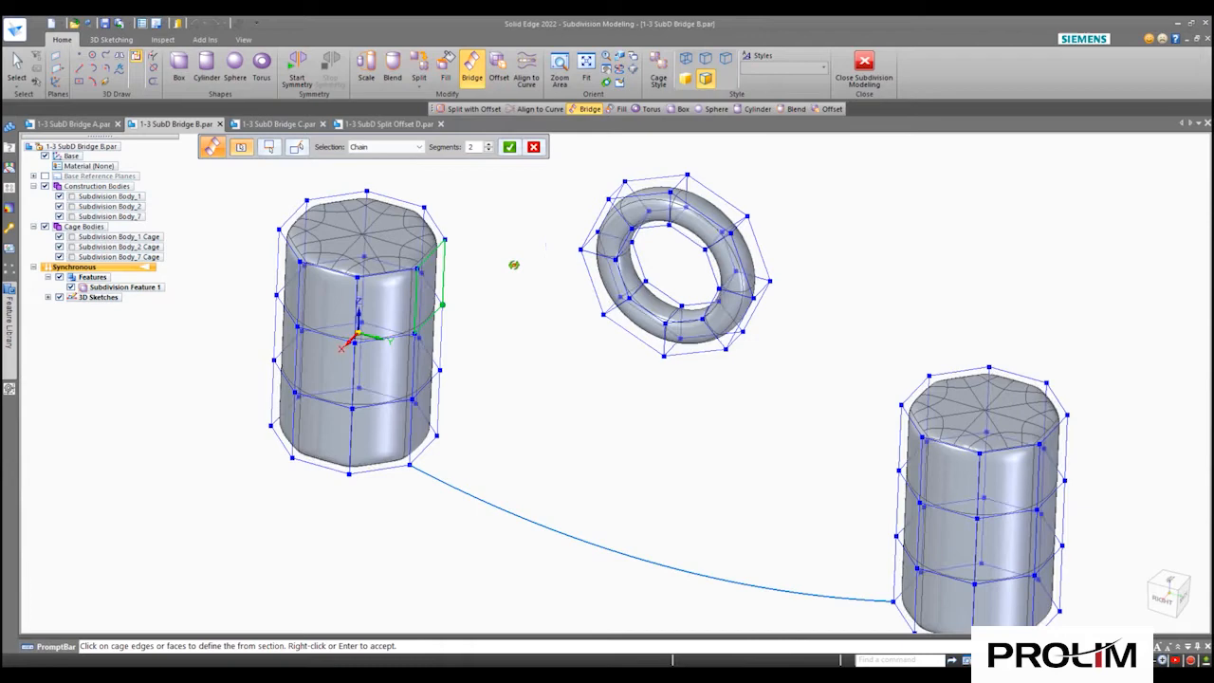
middle_click_drag(514, 266, 544, 298)
right_click(544, 298)
left_click(651, 279)
middle_click_drag(556, 241, 453, 198)
left_click(510, 146)
middle_click_drag(773, 343, 766, 318)
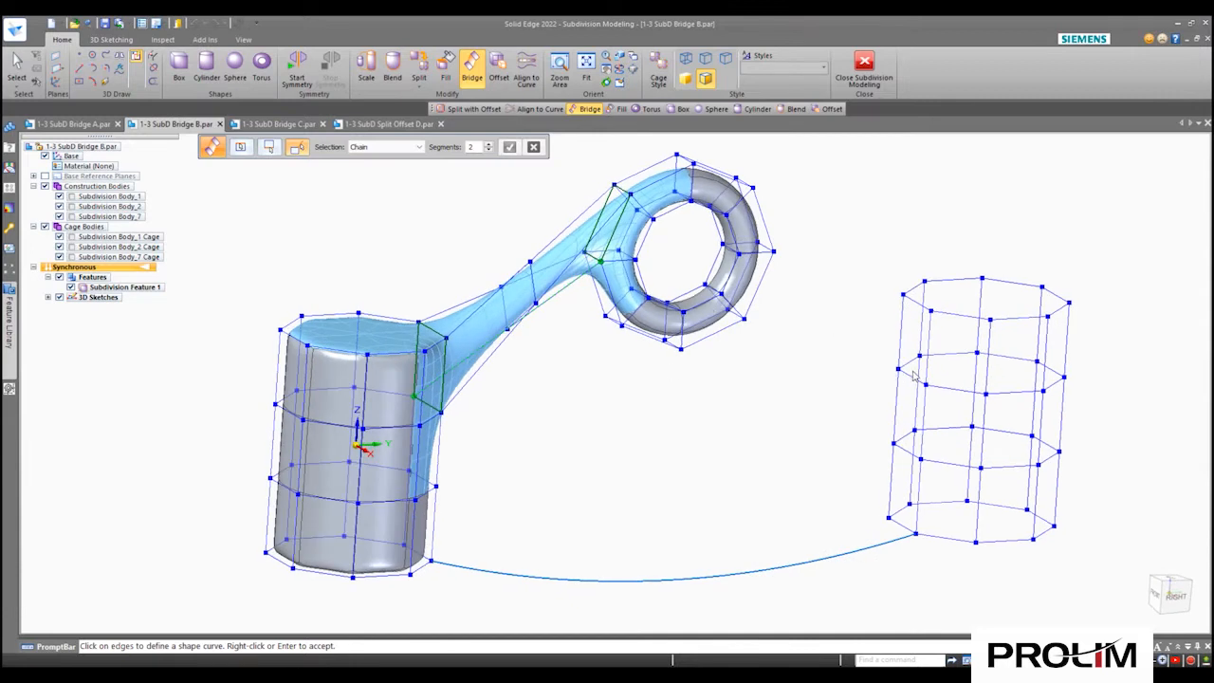
left_click(847, 378)
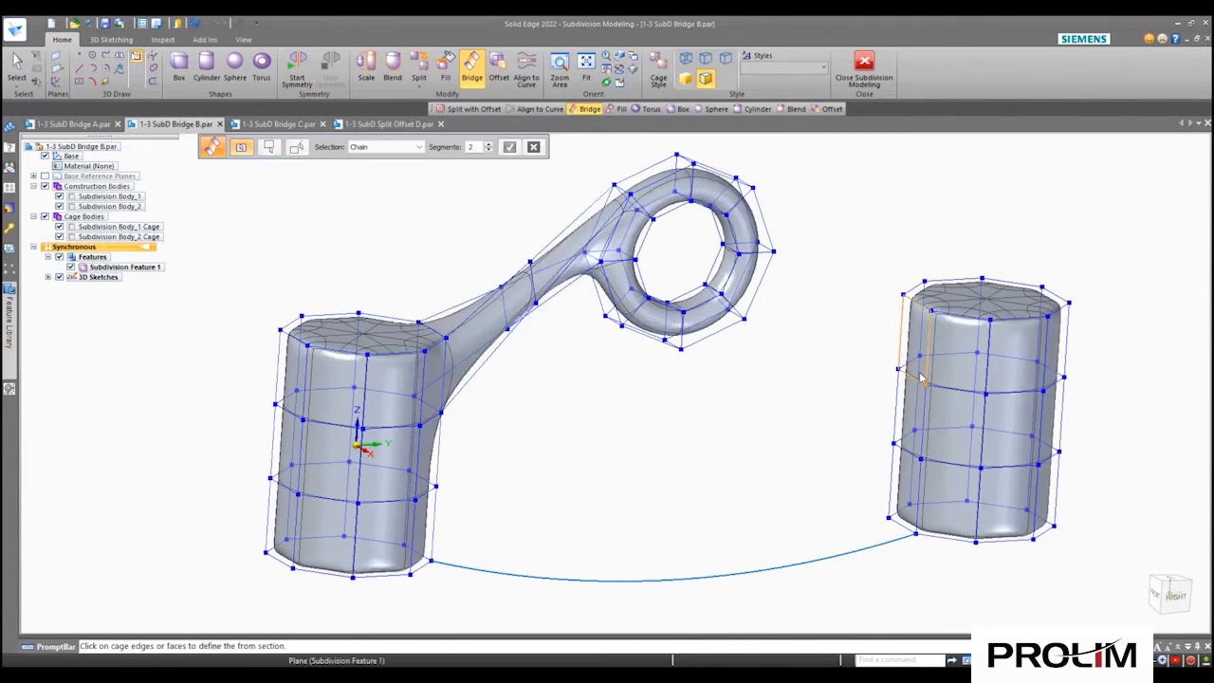
- Bridge the upper side face of the second cylinder to the facing outer face of the torus with 2 segments and no shape curve
left_click(903, 370)
middle_click_drag(854, 304, 725, 290)
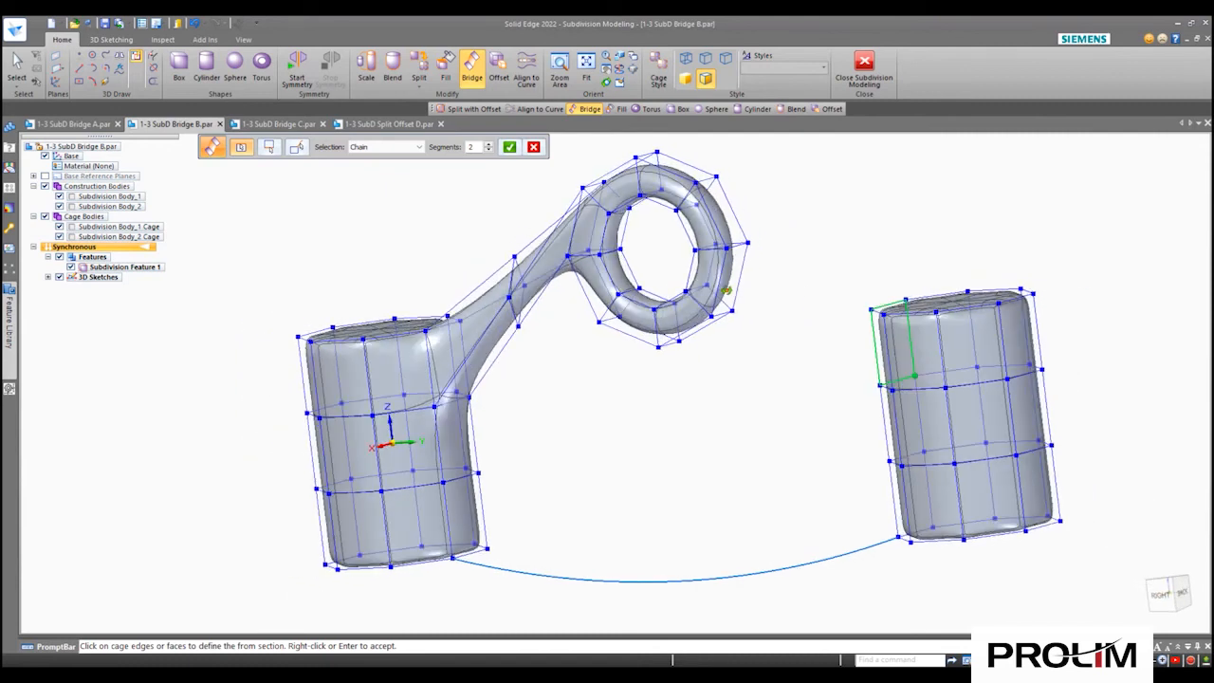
right_click(769, 275)
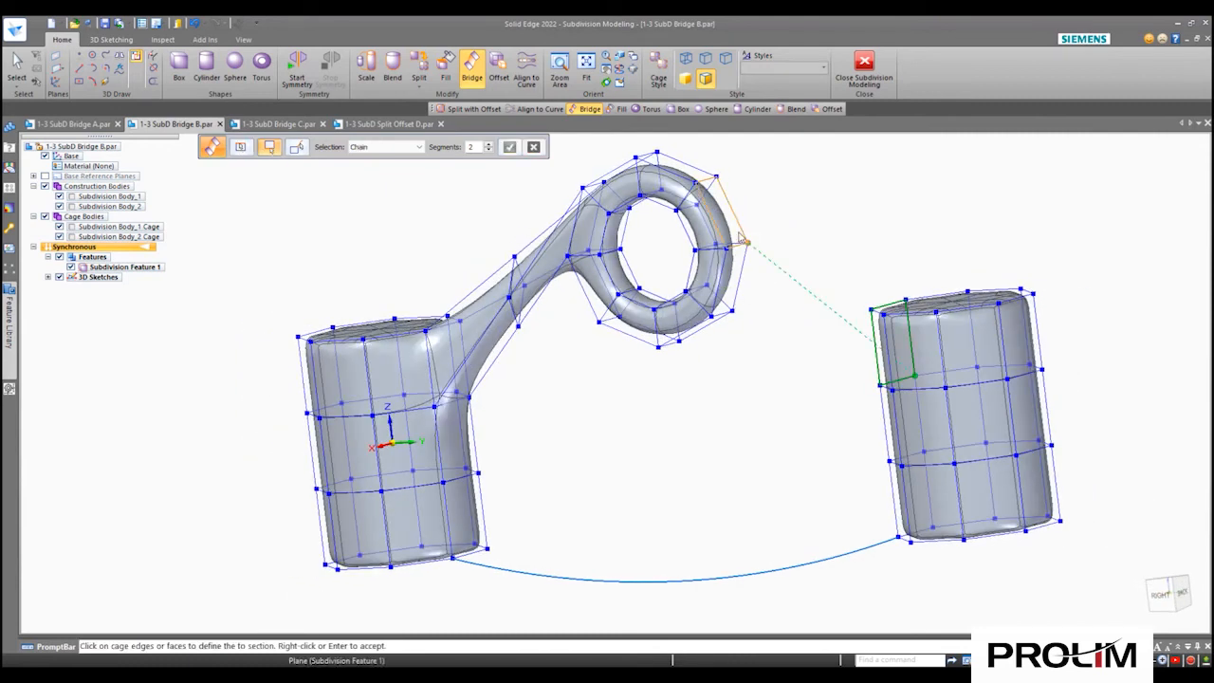
left_click(747, 240)
middle_click_drag(899, 227, 937, 226)
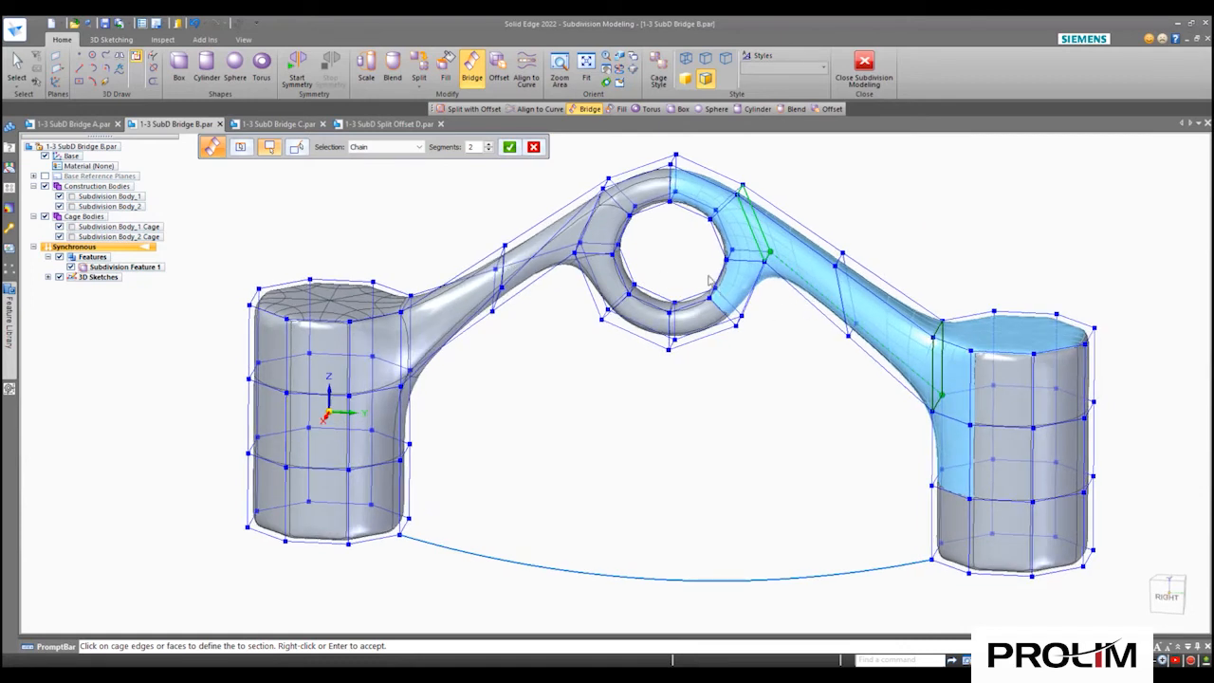
left_click(509, 147)
middle_click_drag(545, 419, 493, 407)
right_click(457, 459)
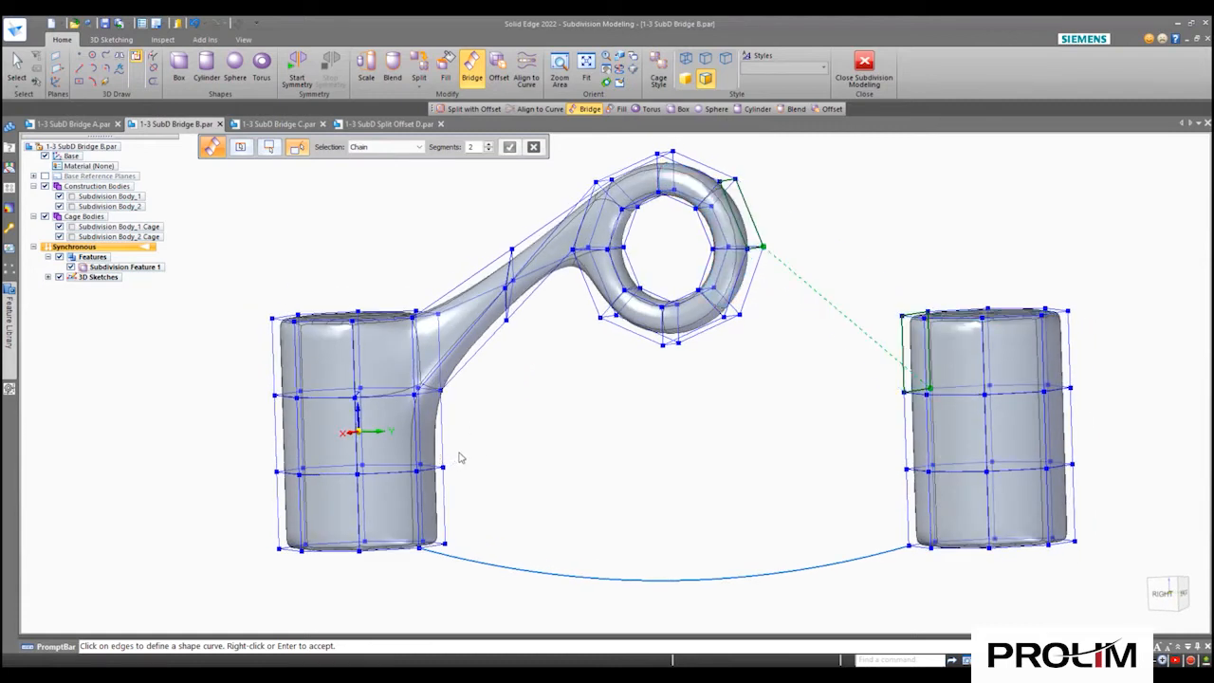
- Bridge the middle side face of the cylinder at the origin to the torus's lower outer face nearest it, with 2 segments and no shape curve
left_click(439, 462)
middle_click_drag(602, 411, 629, 323)
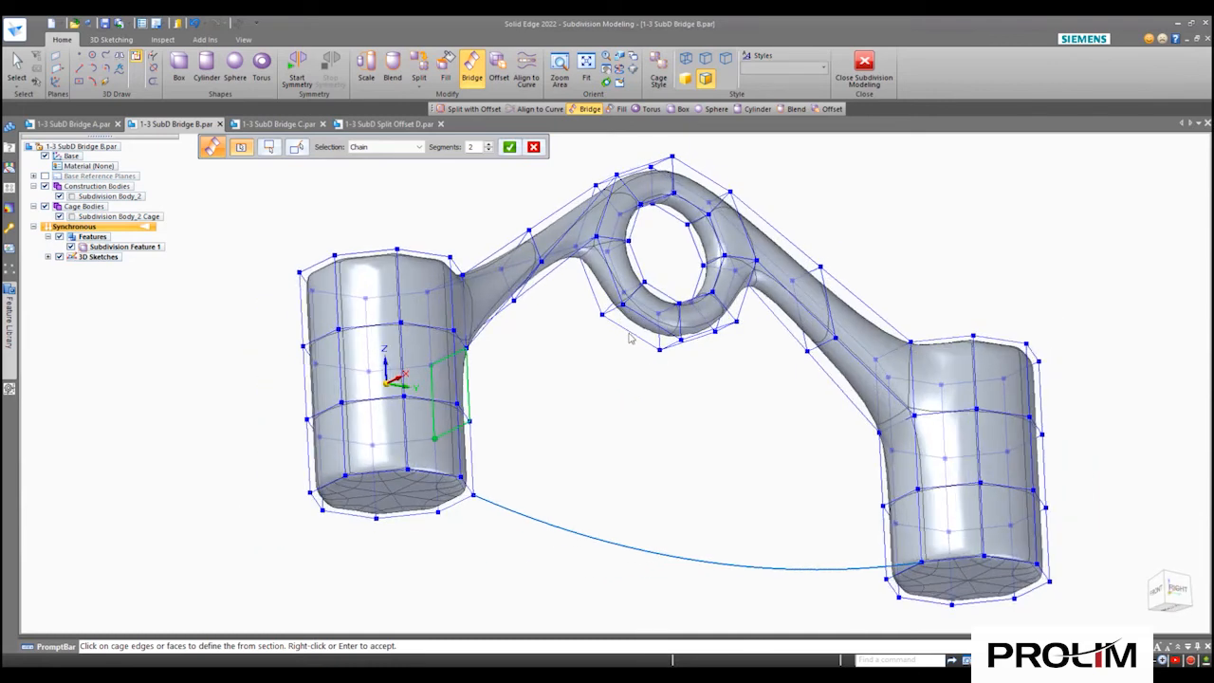
right_click(653, 348)
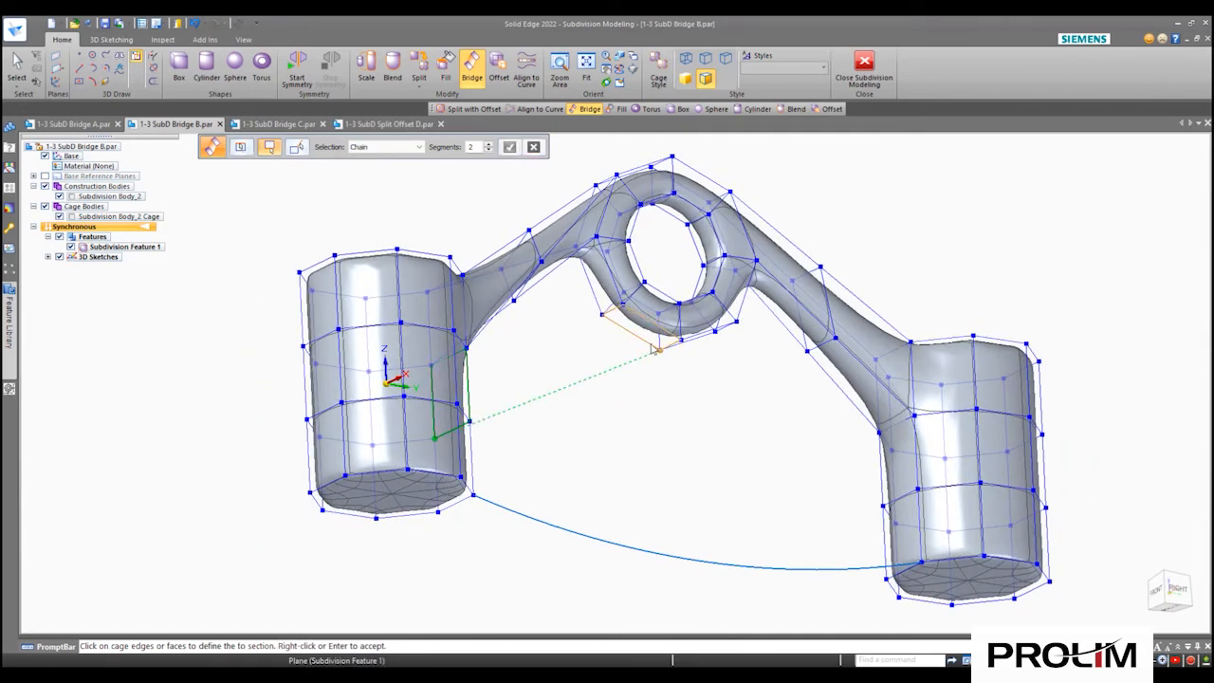
middle_click_drag(650, 353, 558, 355)
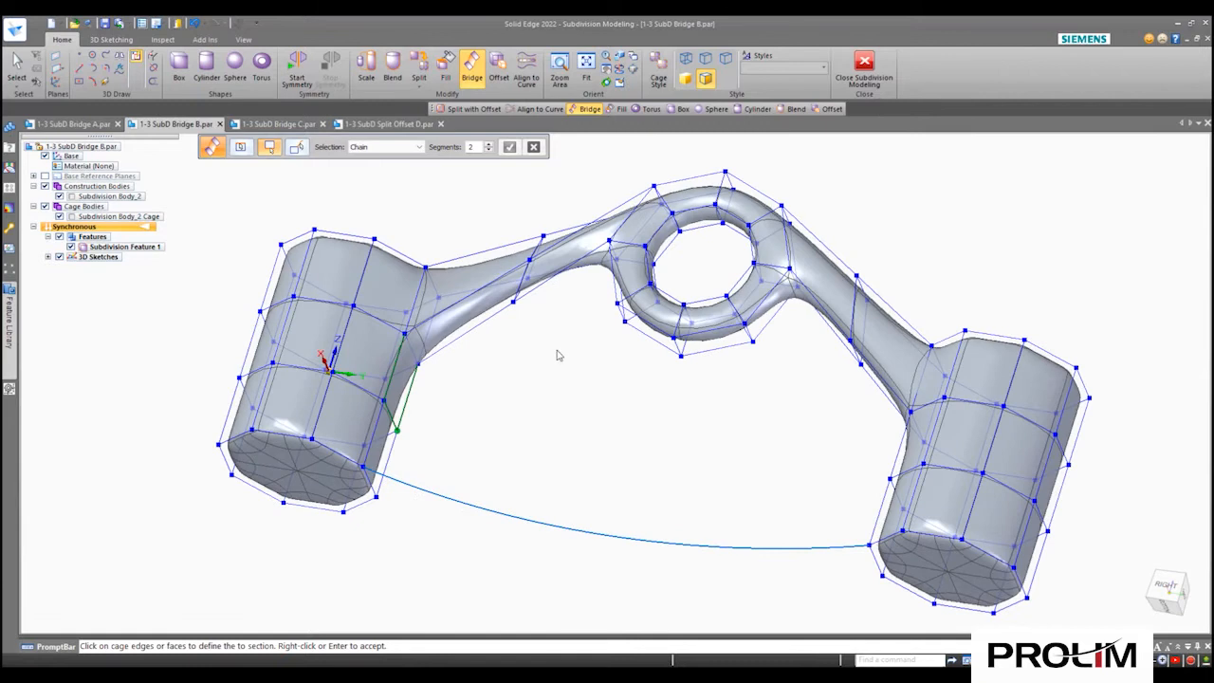
left_click(668, 354)
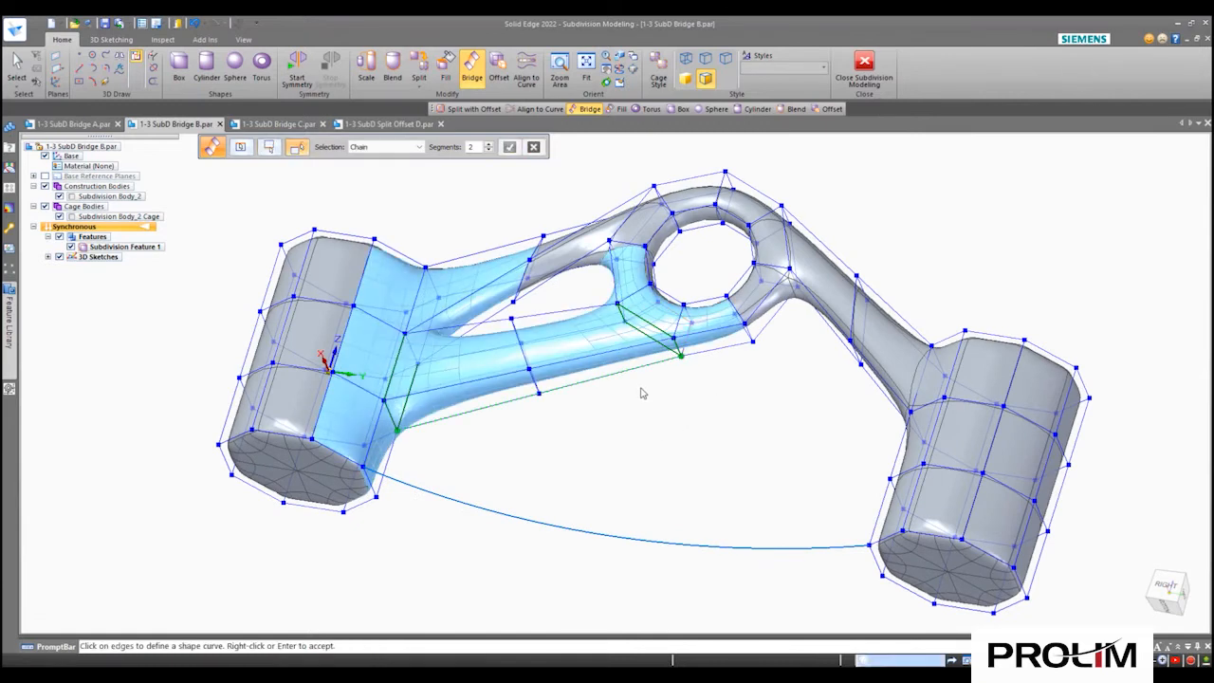
right_click(645, 391)
- Bridge the middle side face of the second cylinder to the torus's lower outer face nearest it, with 2 segments and no shape curve
middle_click_drag(677, 414, 826, 466)
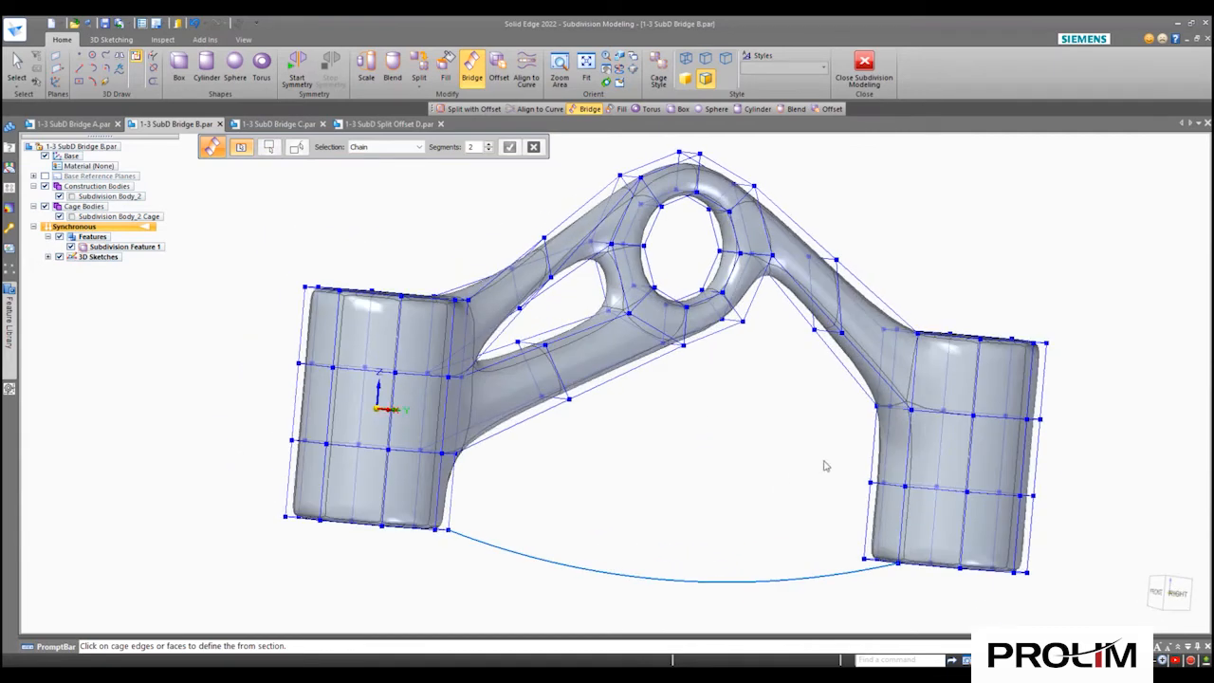
left_click(867, 471)
middle_click_drag(794, 387, 718, 352)
left_click(691, 350)
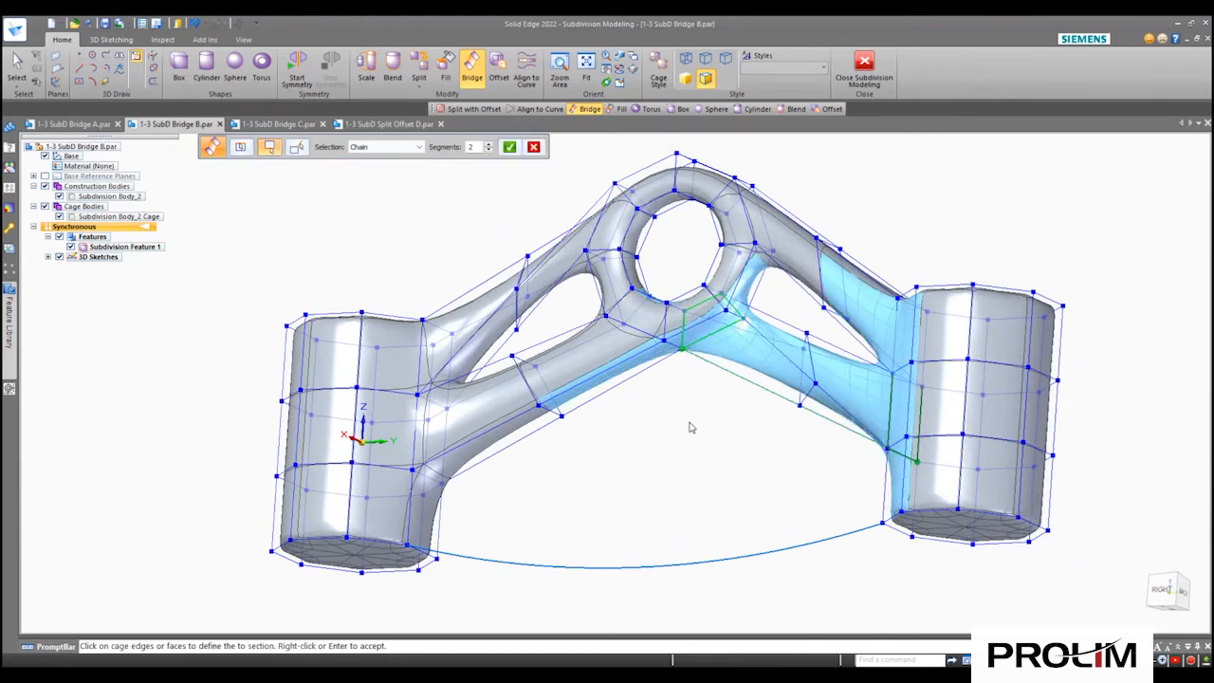
left_click(510, 147)
middle_click_drag(483, 217, 509, 250)
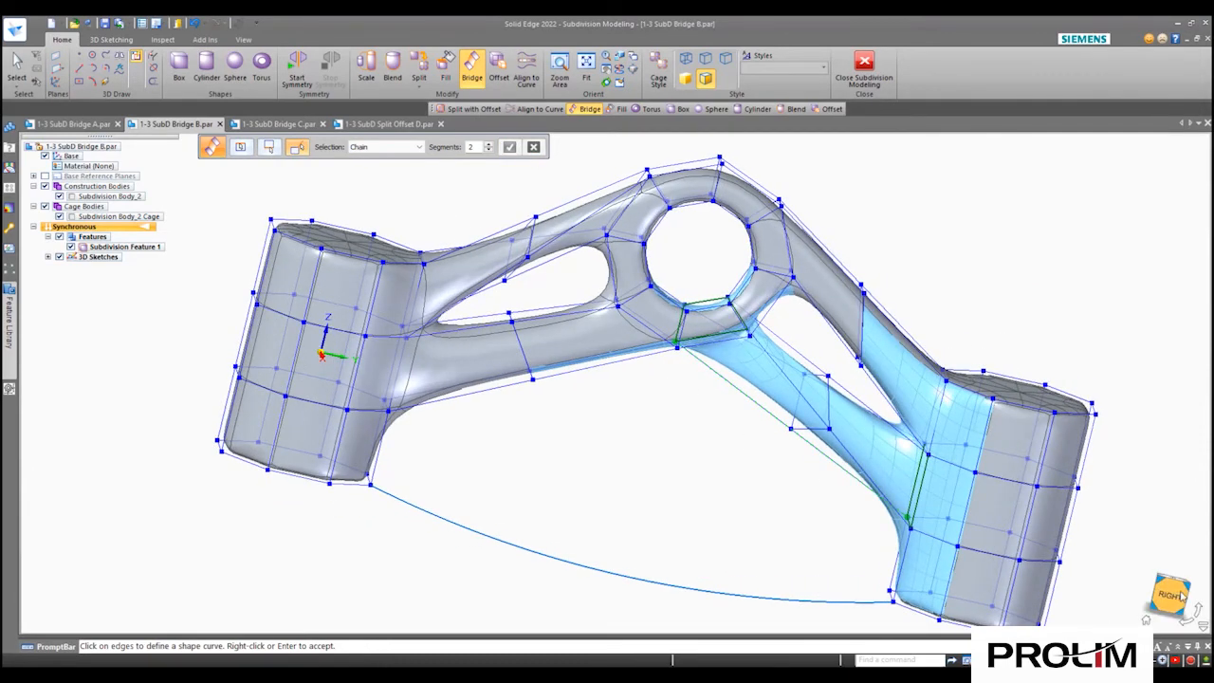
left_click(1176, 595)
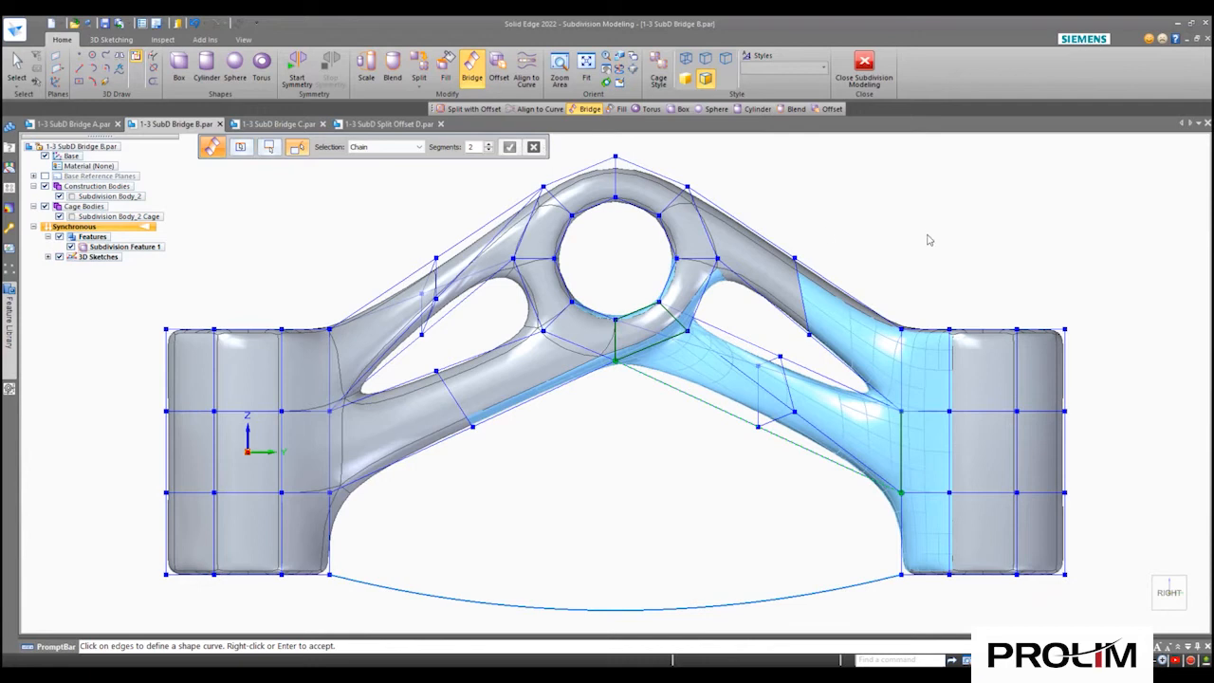
right_click(925, 239)
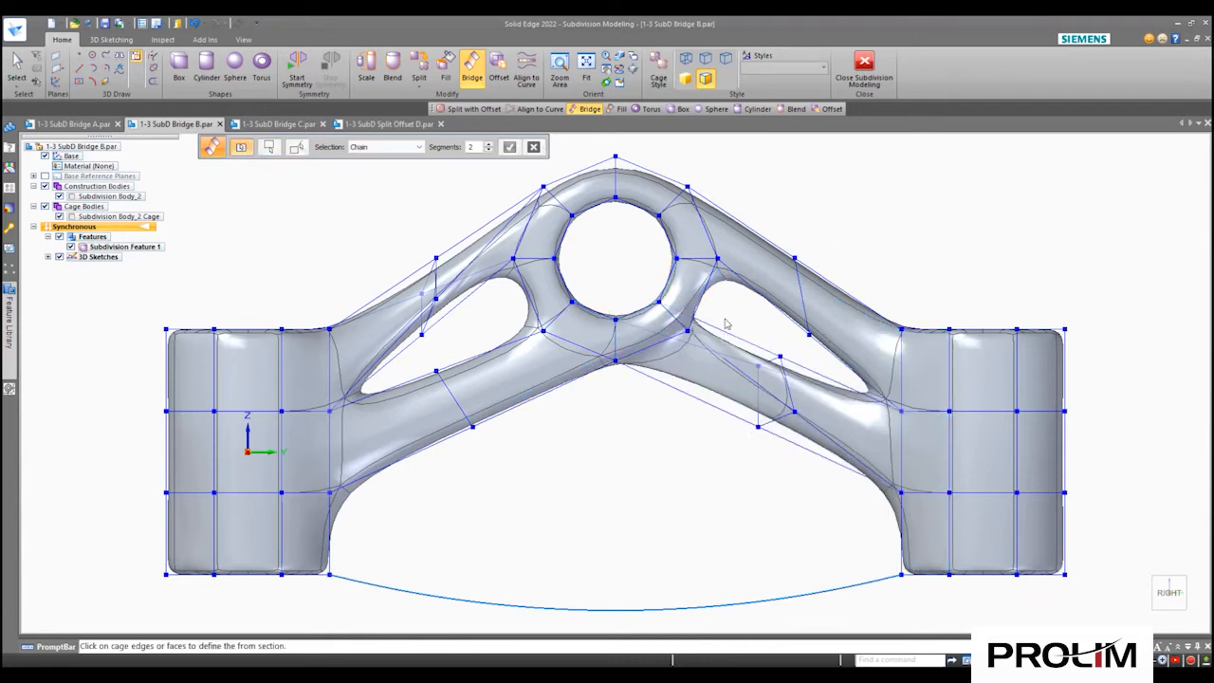
- Define a new bridge from the lowest inner side face of the origin cylinder to the matching face of the second cylinder
middle_click_drag(612, 242, 585, 407)
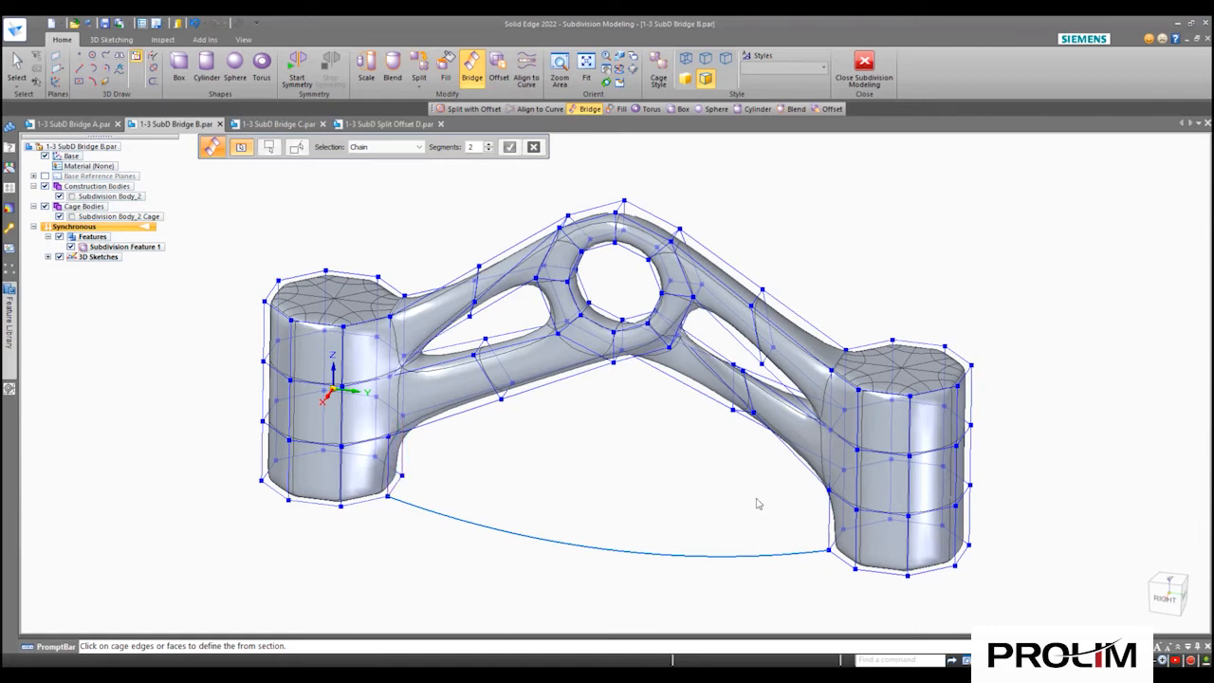
middle_click_drag(673, 483, 648, 468)
scroll(651, 483, "down", 2)
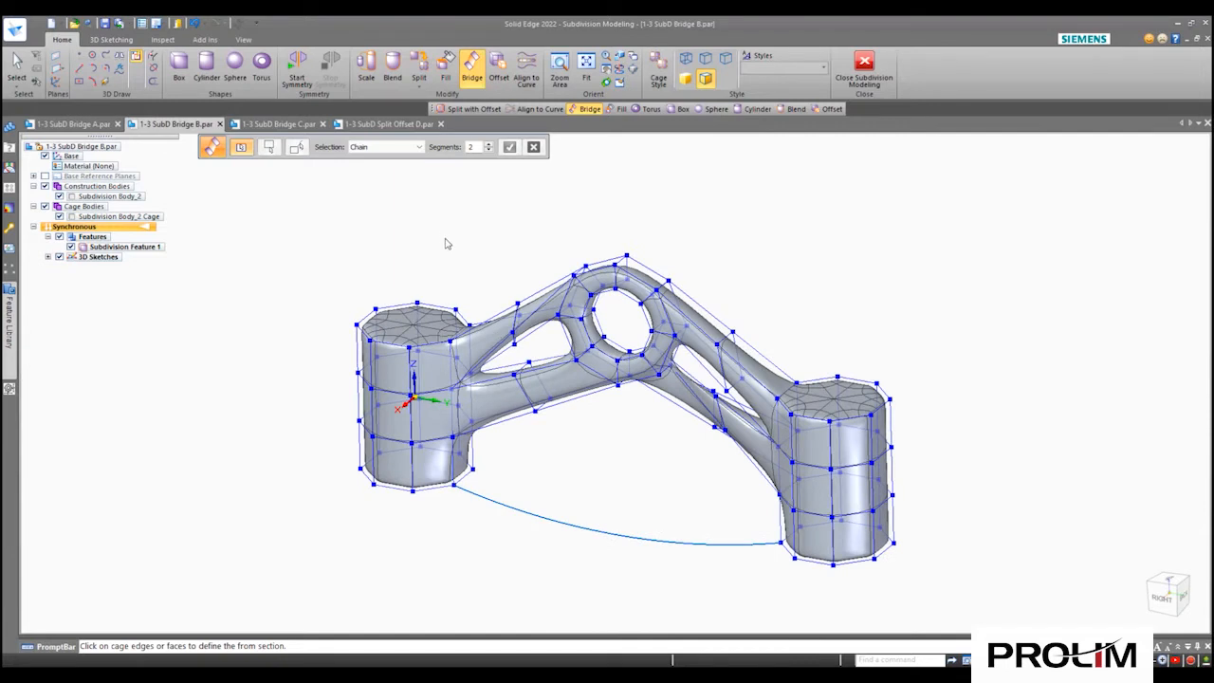
scroll(487, 488, "up", 3)
left_click(415, 452)
right_click(542, 406)
scroll(560, 388, "down", 3)
middle_click_drag(561, 388, 722, 411)
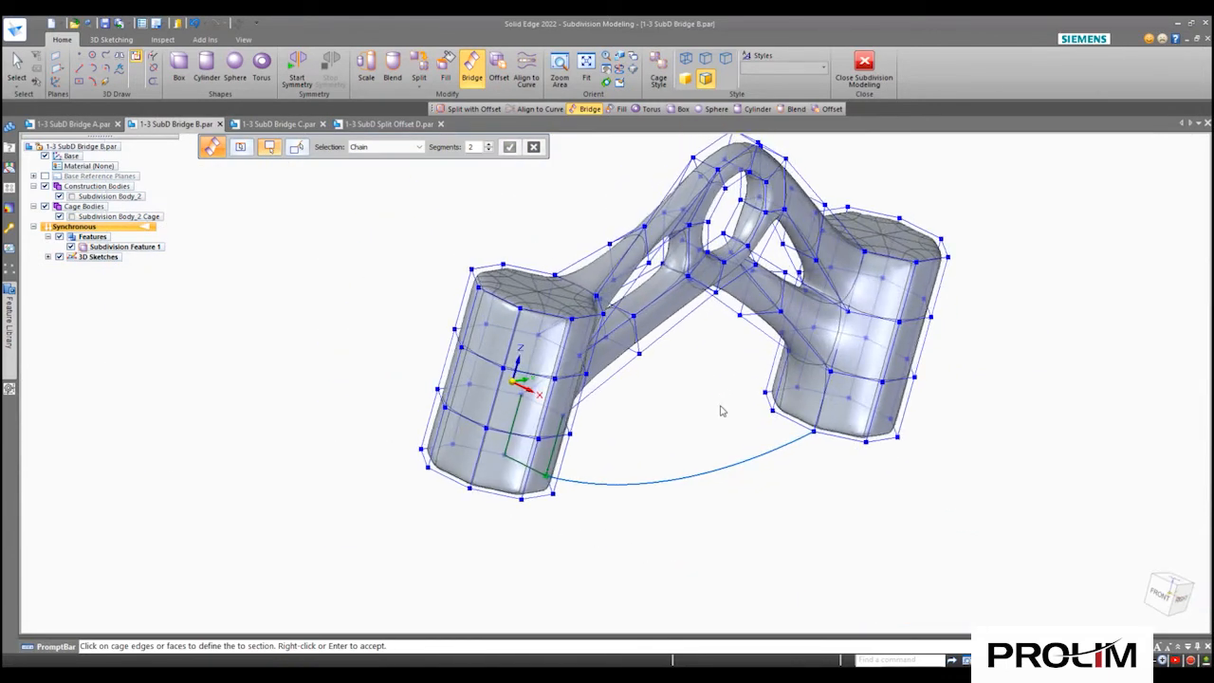
left_click(802, 421)
middle_click_drag(689, 365, 585, 346)
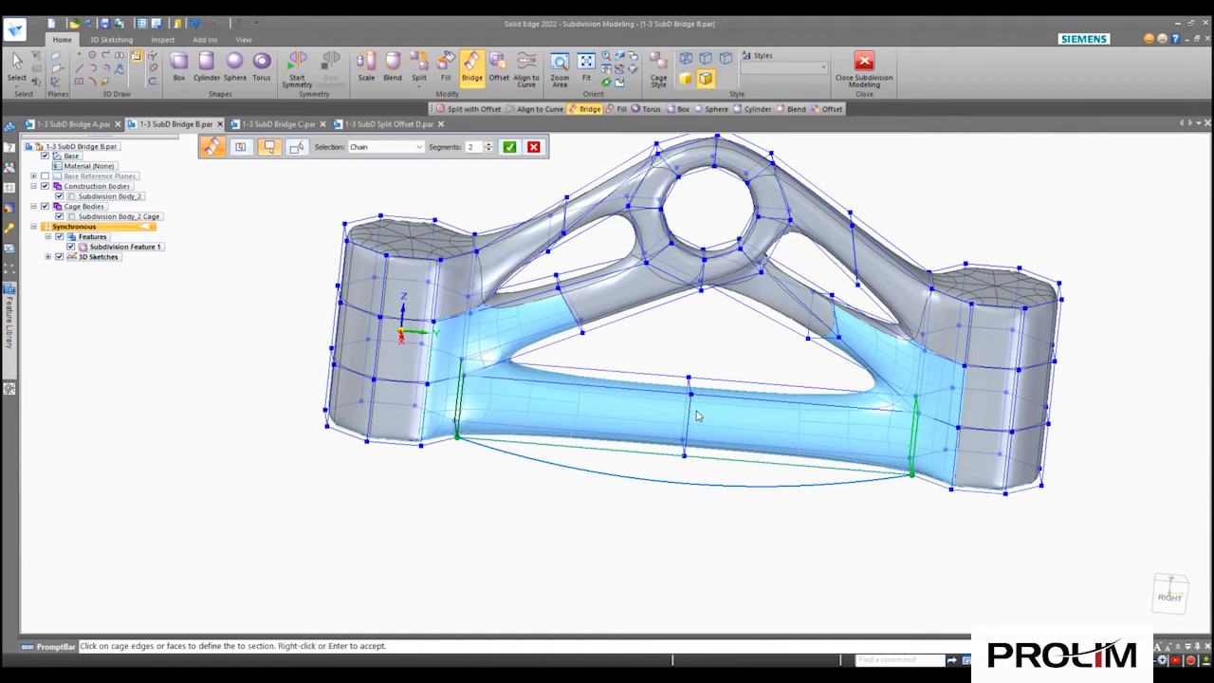
- Use the 3D sketch arc between the two cylinders as the shape curve of the bridge
right_click(624, 542)
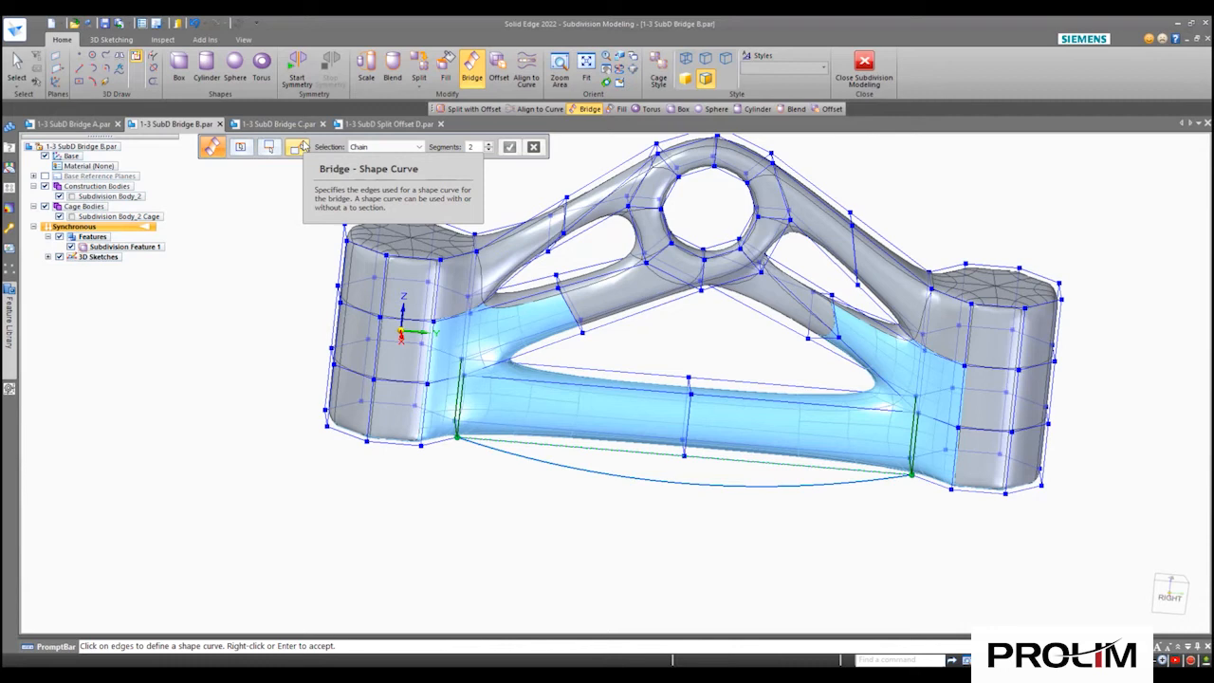
middle_click_drag(560, 515, 567, 545)
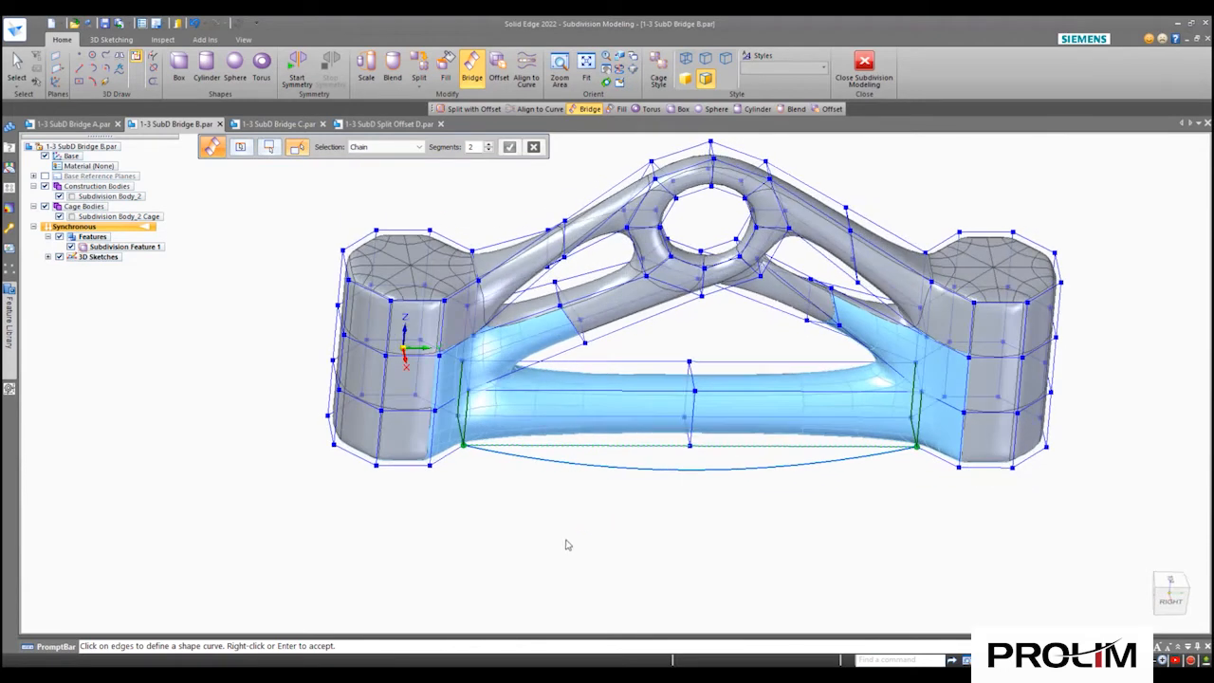
left_click(591, 472)
mouse_move(661, 531)
middle_mouse_down()
mouse_move(638, 488)
mouse_move(653, 475)
mouse_move(686, 529)
middle_mouse_up()
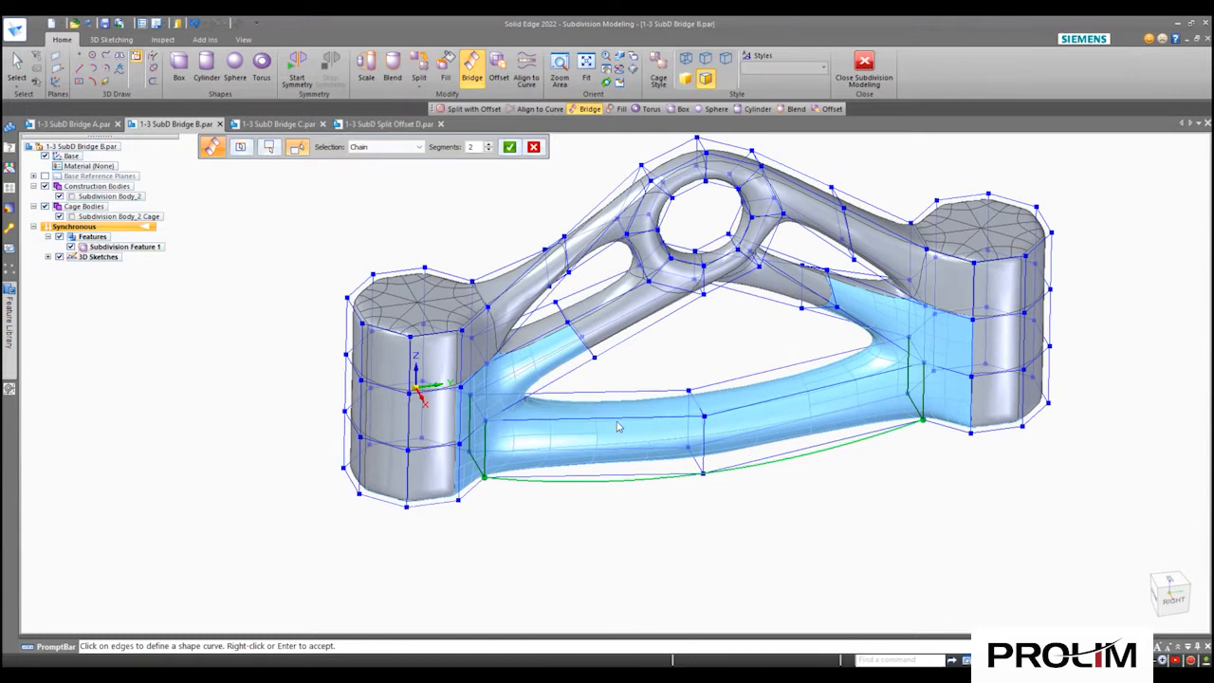
middle_click_drag(718, 543, 642, 419)
middle_click_drag(503, 192, 499, 156)
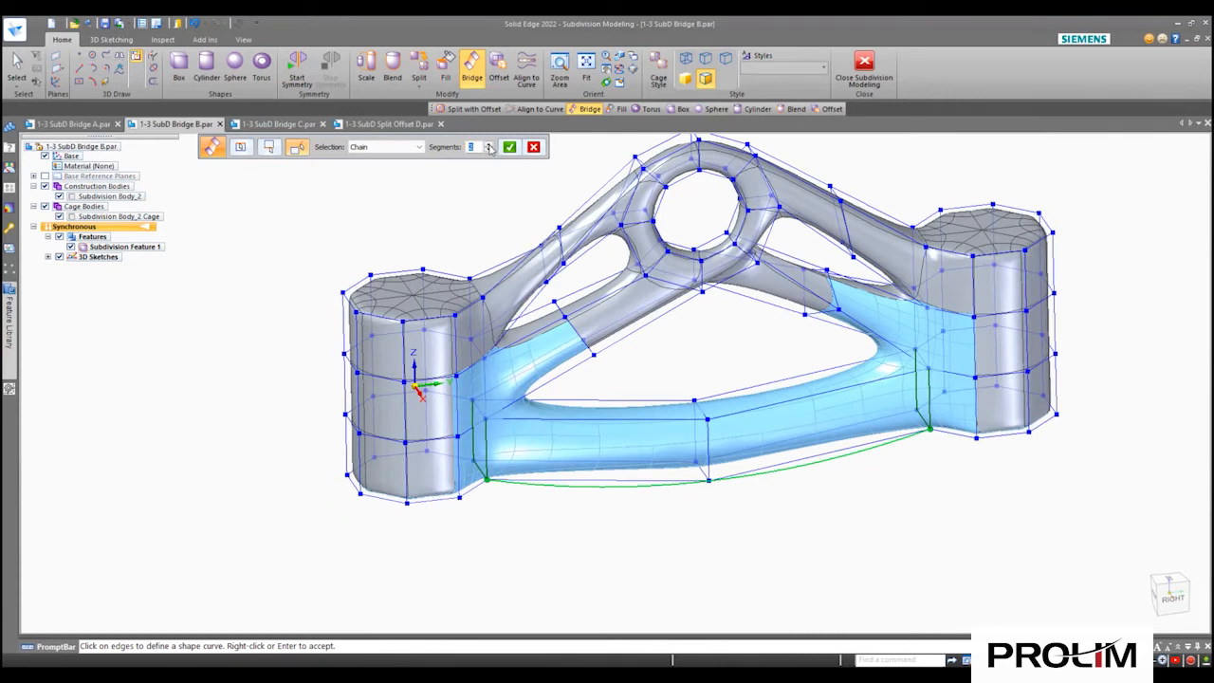
- Set the curved bridge to 15 segments, accept it and leave the Bridge command
left_click(489, 146)
left_click(489, 145)
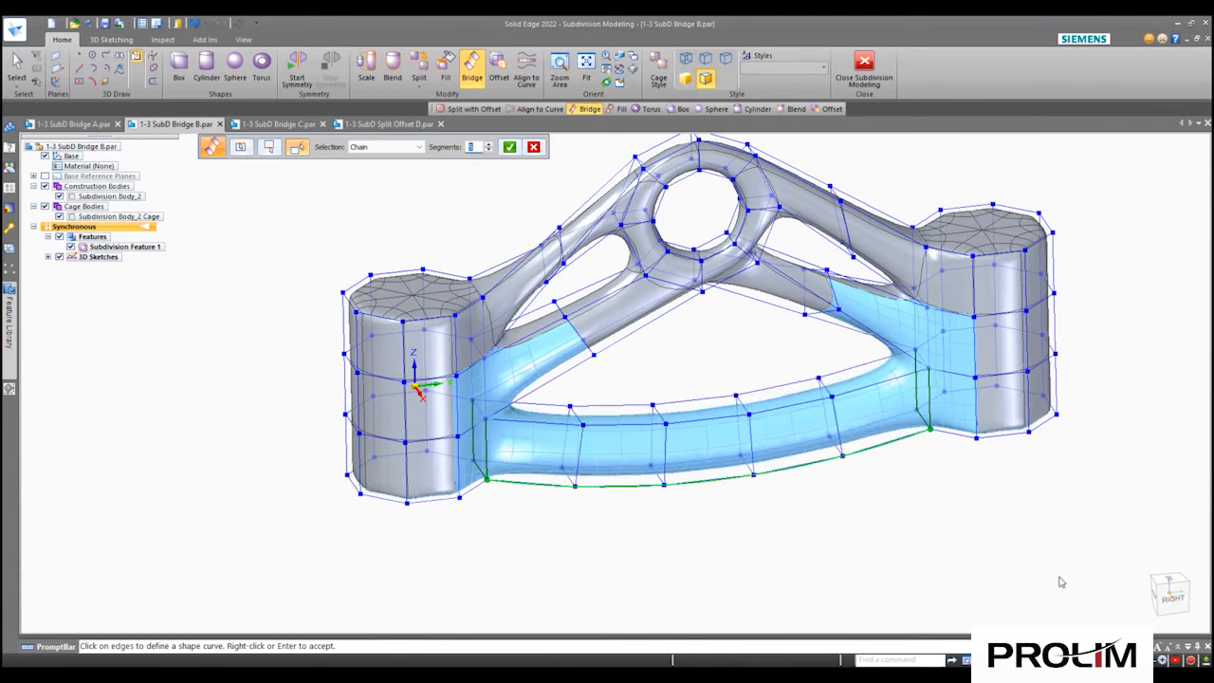
left_click(1170, 594)
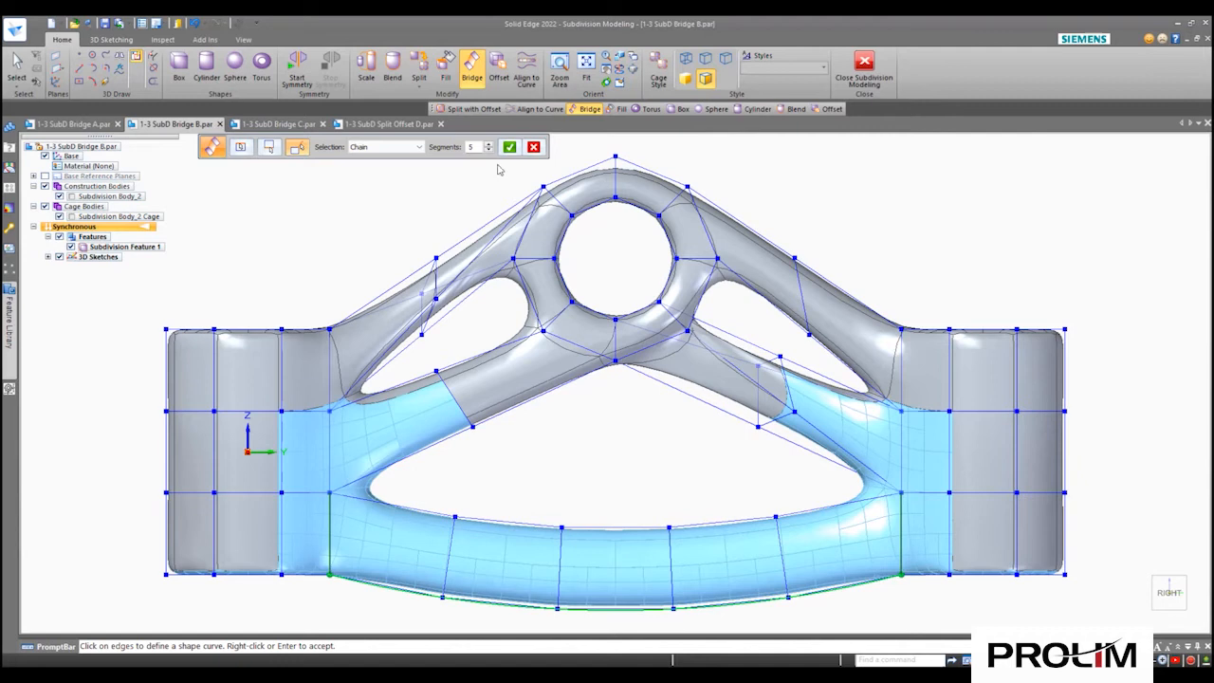
left_click(489, 143)
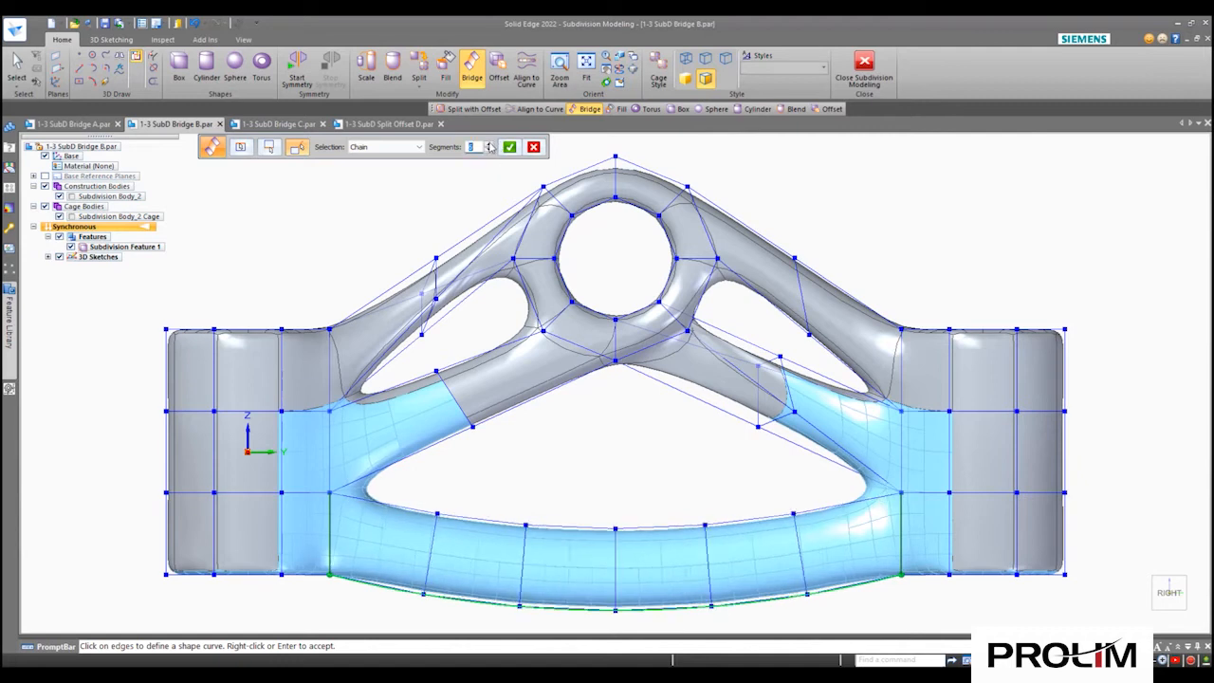
left_click(490, 144)
left_click(491, 144)
left_click(490, 144)
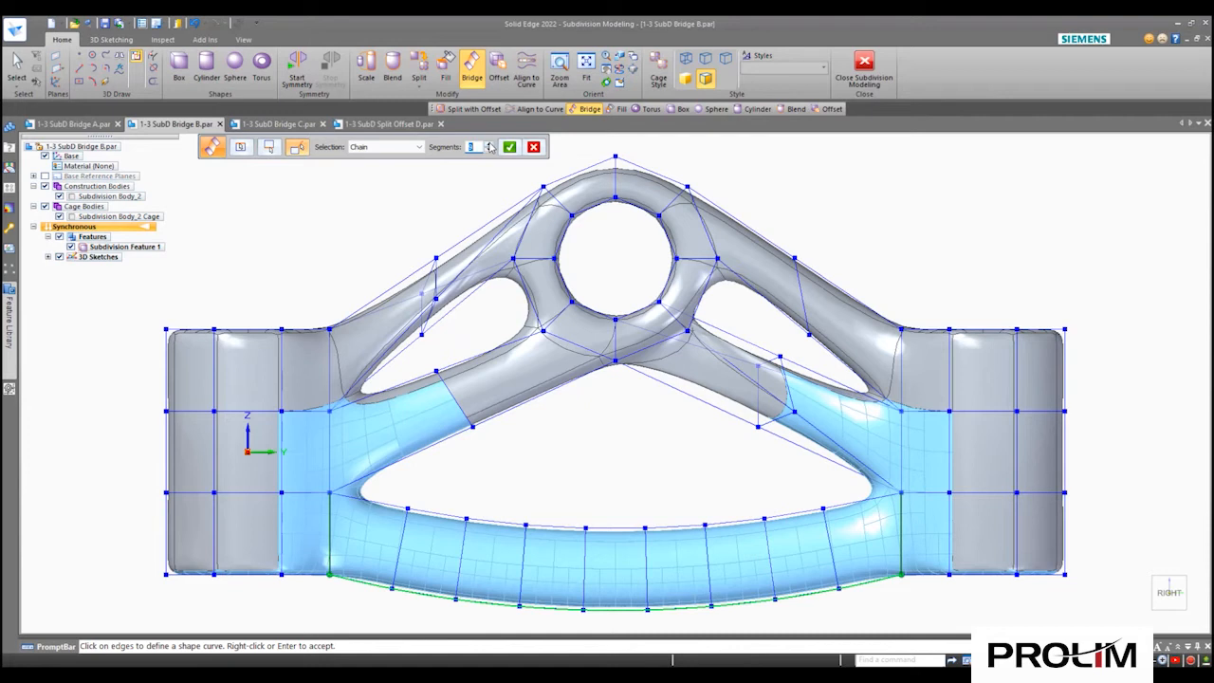
left_click(491, 144)
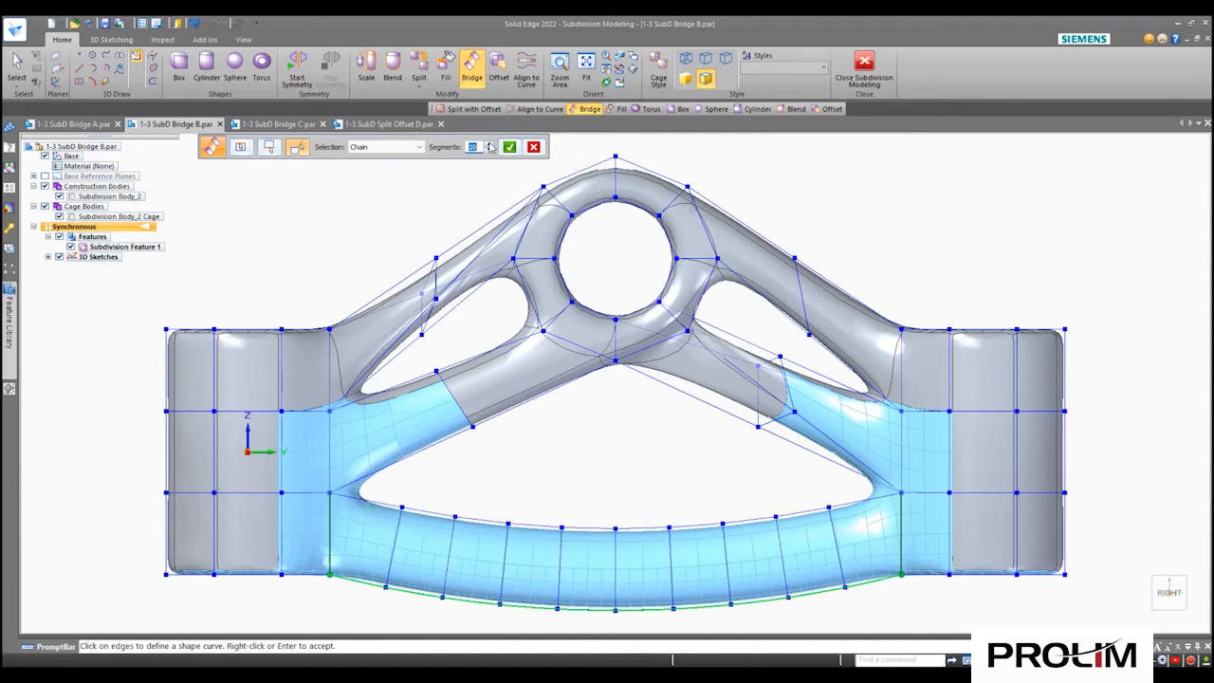
left_click(490, 144)
left_click(490, 144)
left_click(490, 144)
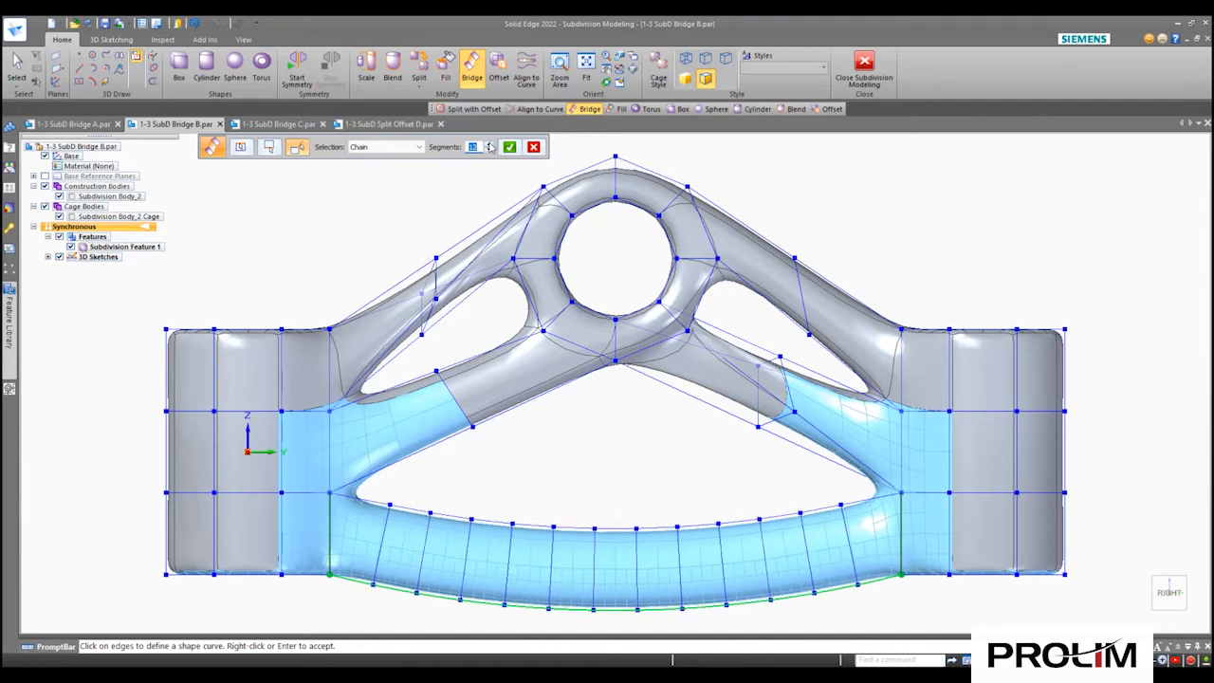
left_click(490, 145)
left_click(490, 145)
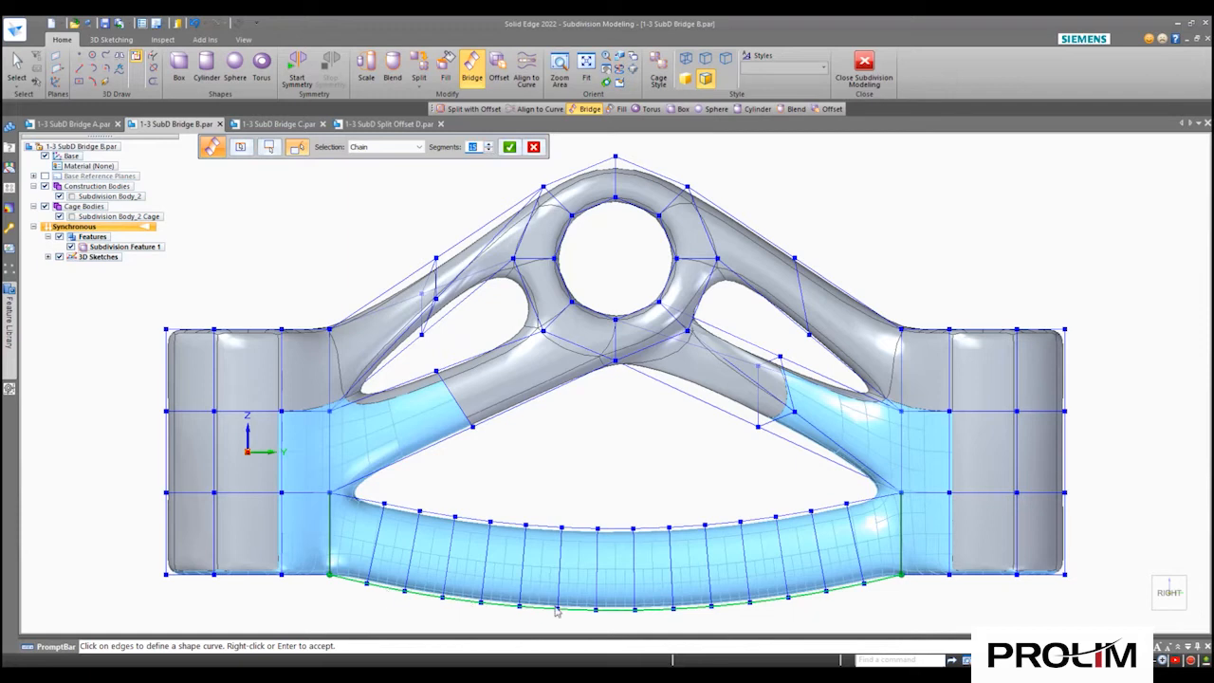
scroll(562, 550, "down", 2)
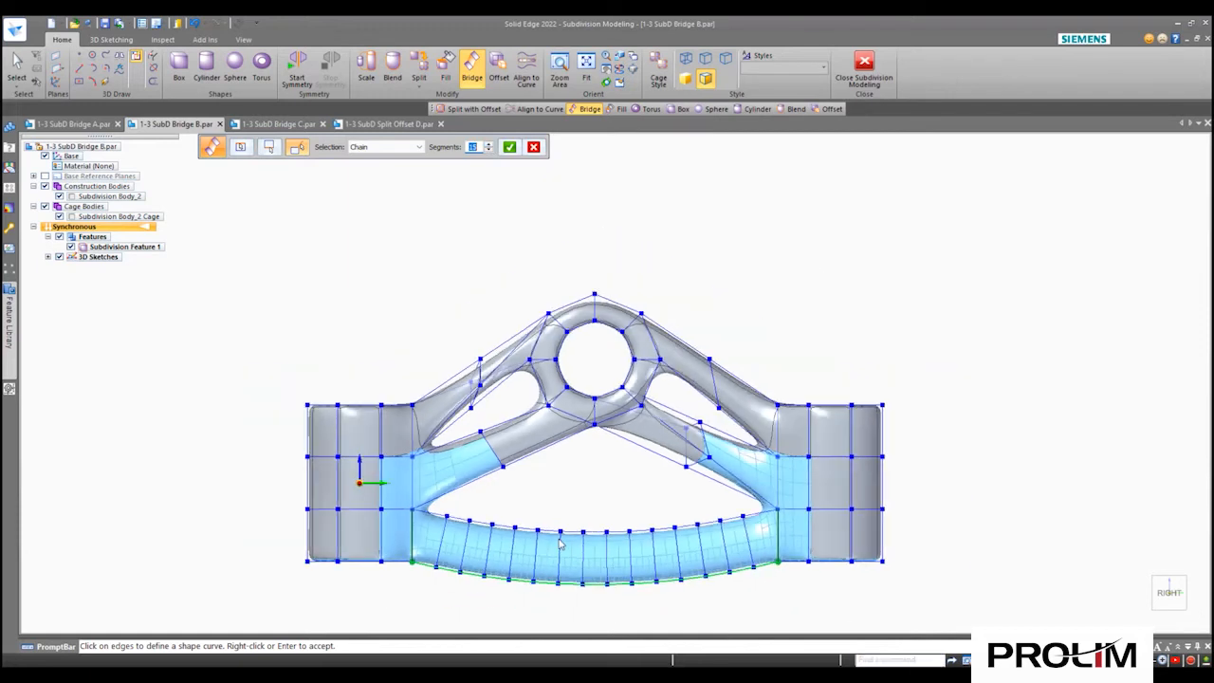
left_click(509, 147)
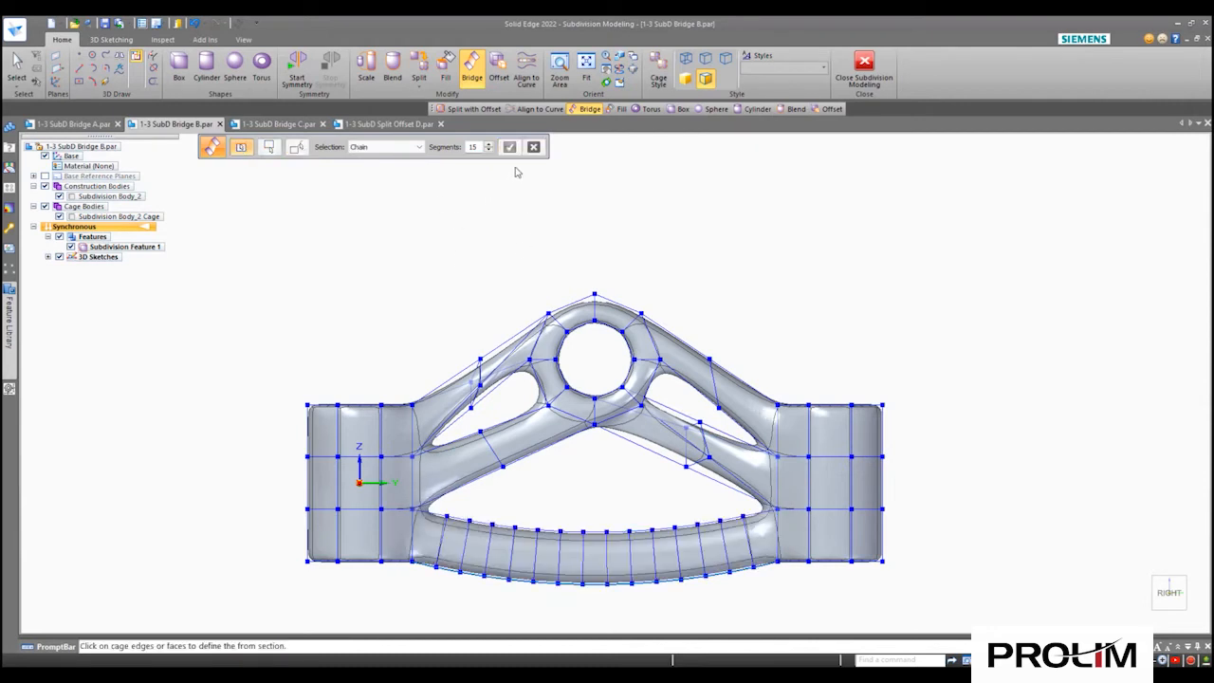
key("Escape")
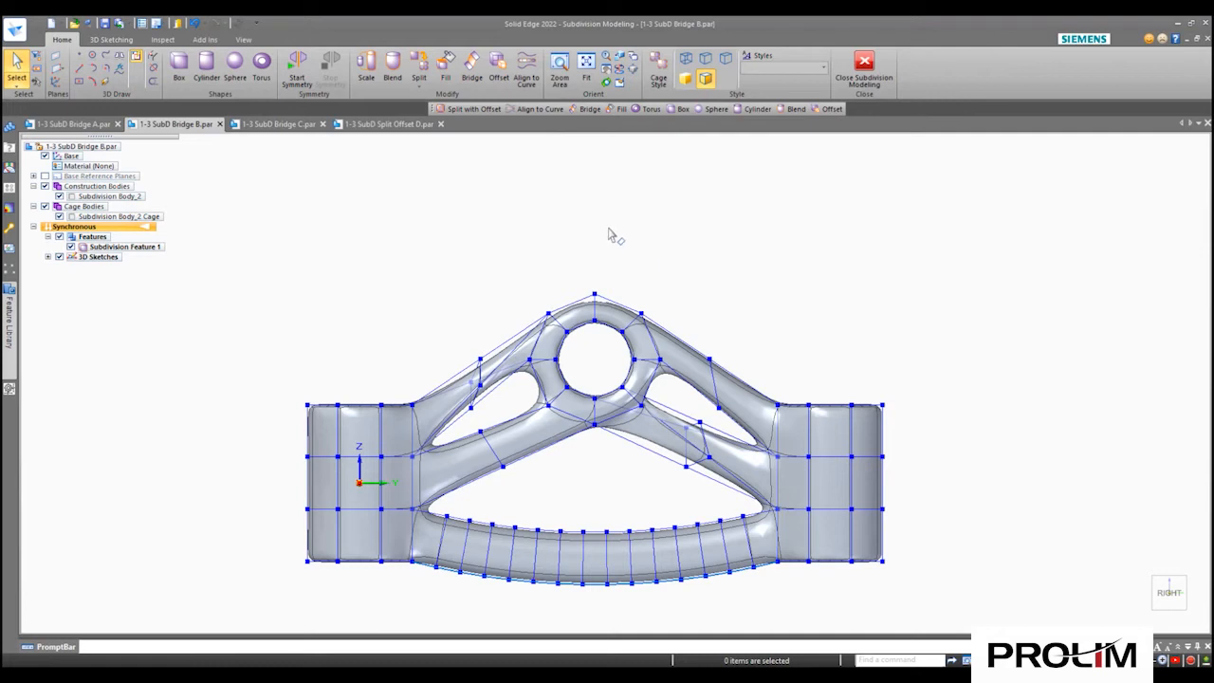
- Close subdivision modeling, hide the 3D sketches and inspect the bridged bracket from several sides
left_click(864, 68)
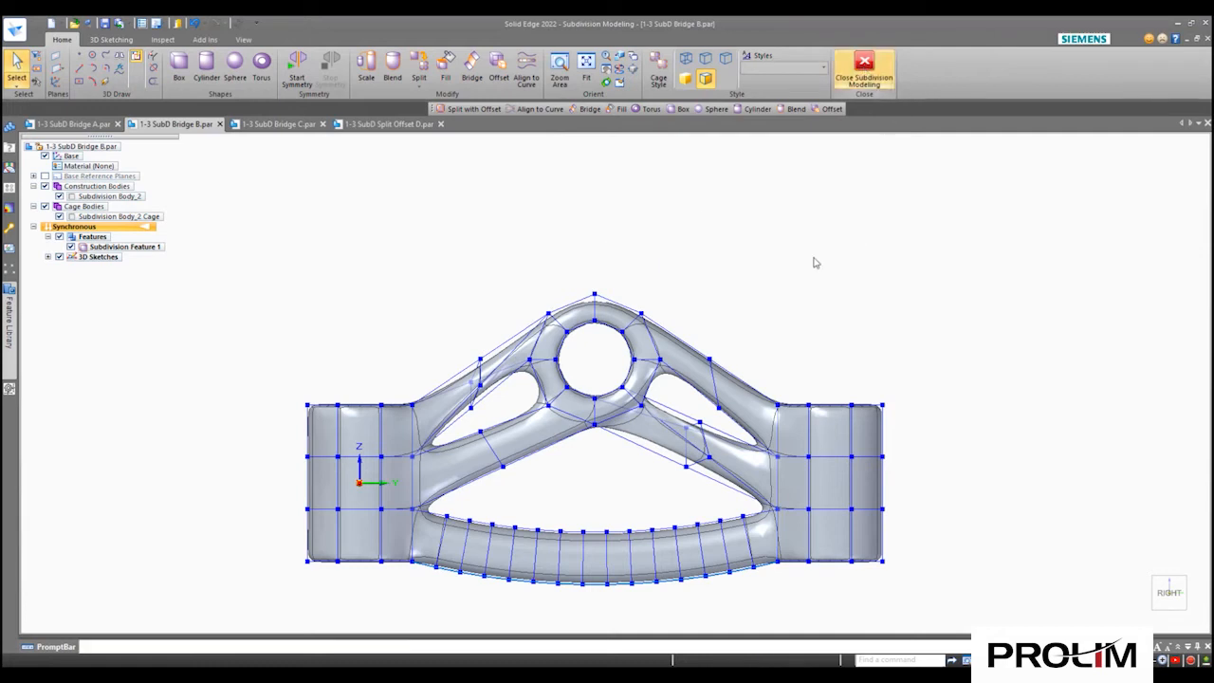
mouse_move(453, 241)
middle_mouse_down()
mouse_move(541, 271)
mouse_move(493, 264)
mouse_move(527, 320)
mouse_move(518, 301)
middle_mouse_up()
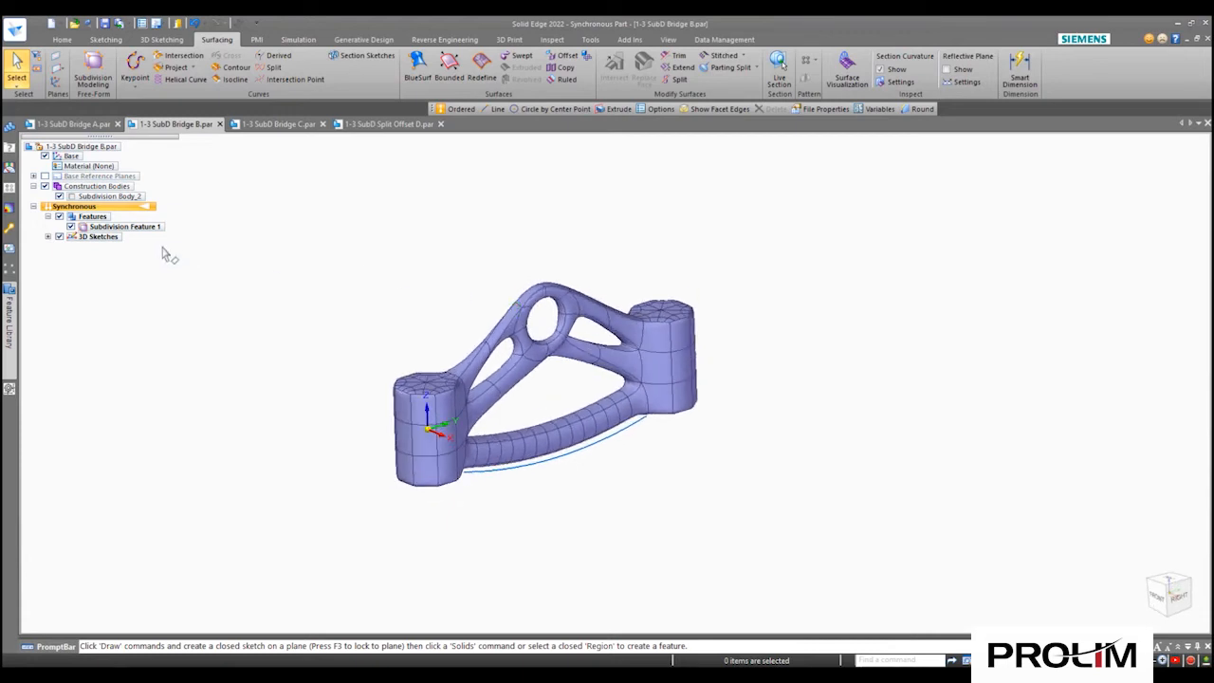
left_click(59, 237)
mouse_move(582, 487)
middle_mouse_down()
mouse_move(523, 369)
mouse_move(531, 418)
mouse_move(630, 416)
mouse_move(566, 401)
mouse_move(461, 336)
mouse_move(357, 360)
middle_mouse_up()
middle_click_drag(548, 357, 354, 368)
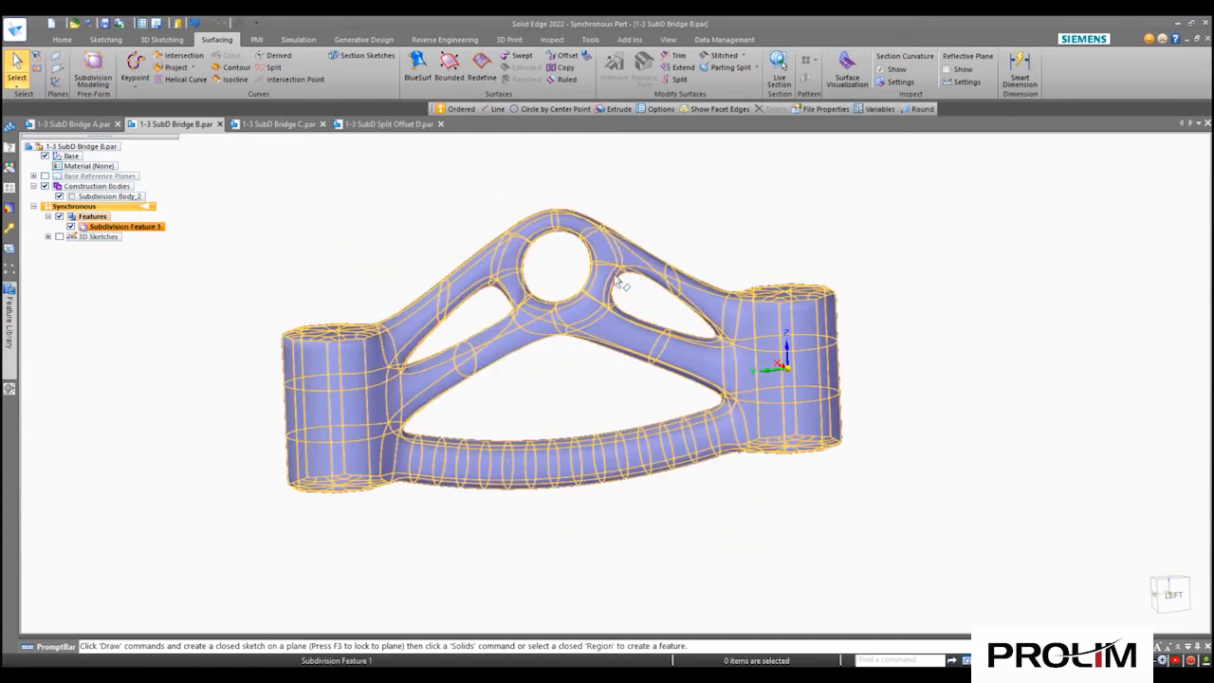
middle_click_drag(750, 228, 667, 261)
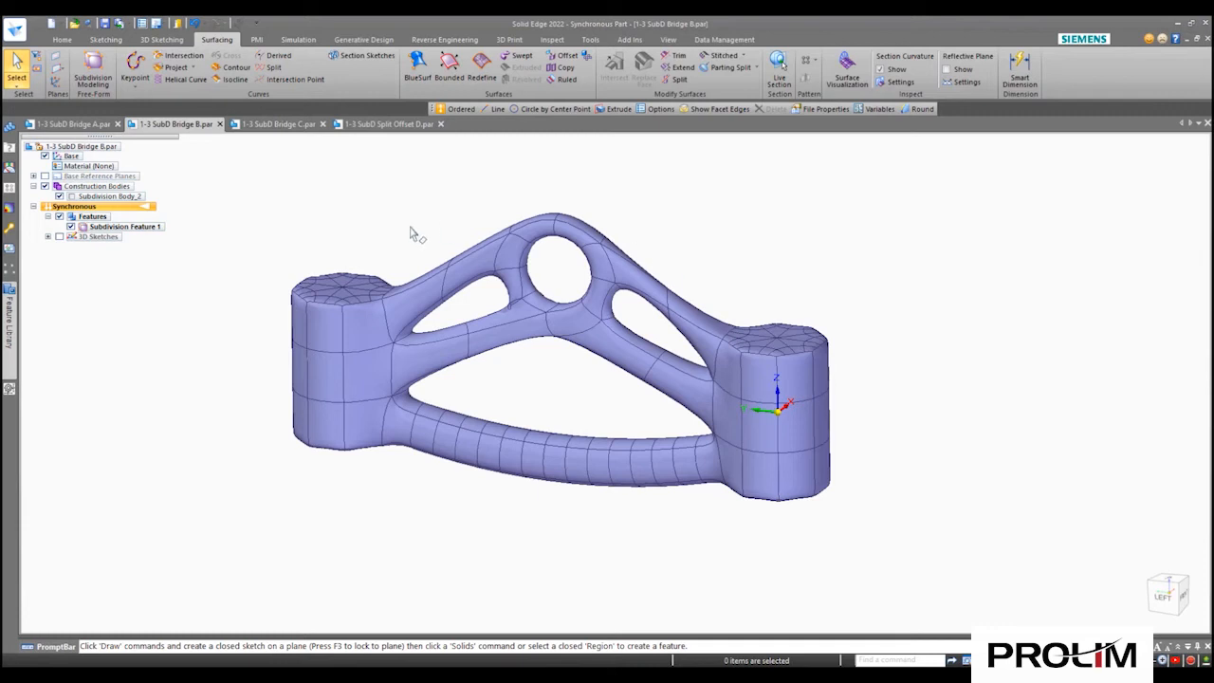
- Switch to 1-3 SubD Bridge C.par and open Subdivision Feature 4 for editing
left_click(285, 124)
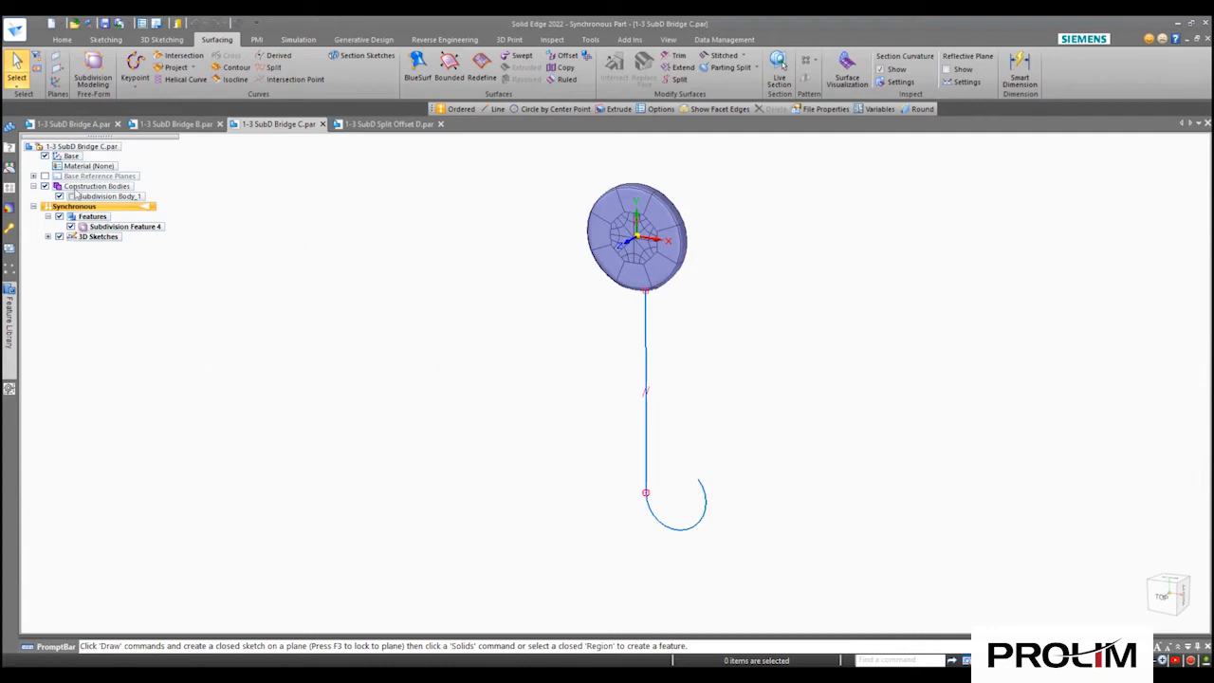
left_click(111, 229)
right_click(111, 229)
key("Escape")
left_click(766, 270)
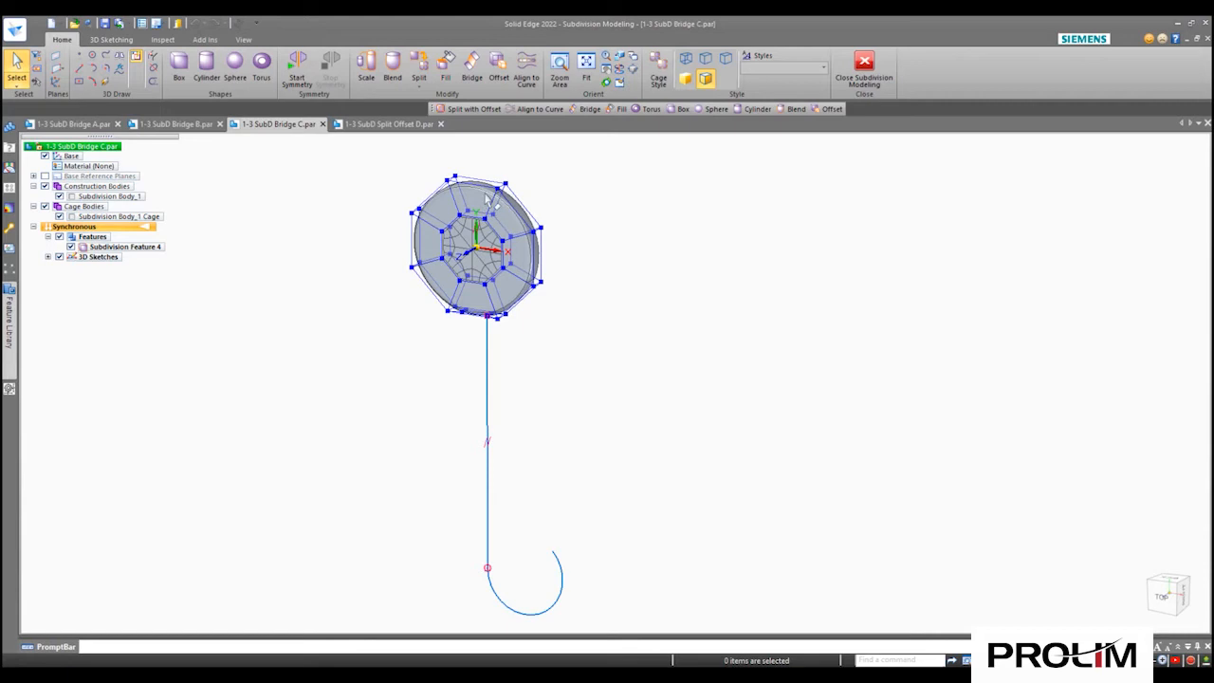
- Bridge the disc's octagonal centre face to the matching face on its opposite side with 15 segments, opening a hole, and leave Bridge
left_click(472, 66)
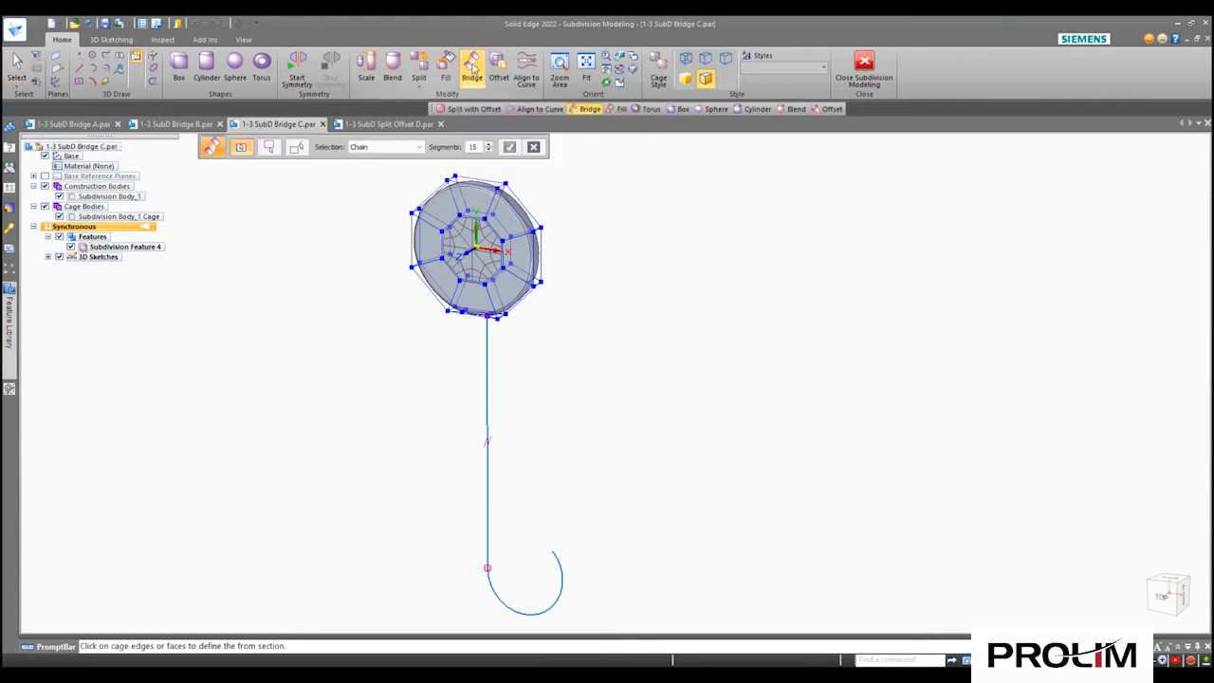
middle_click_drag(357, 220, 507, 394, "shift")
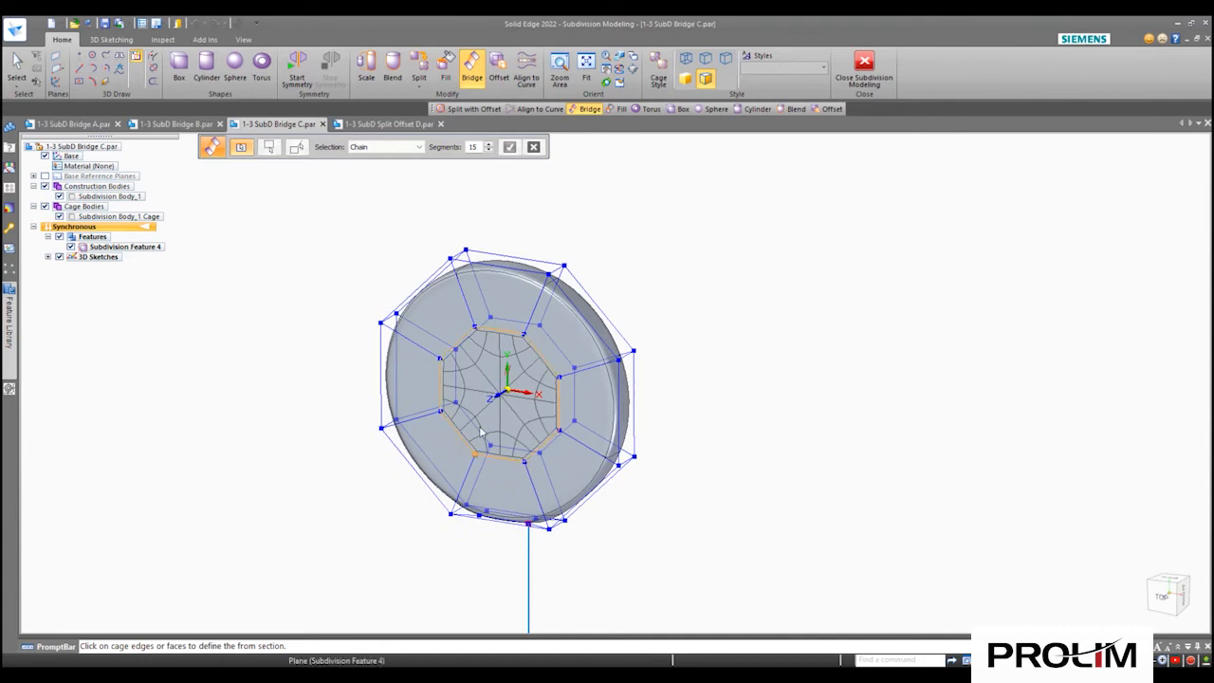
left_click(477, 434)
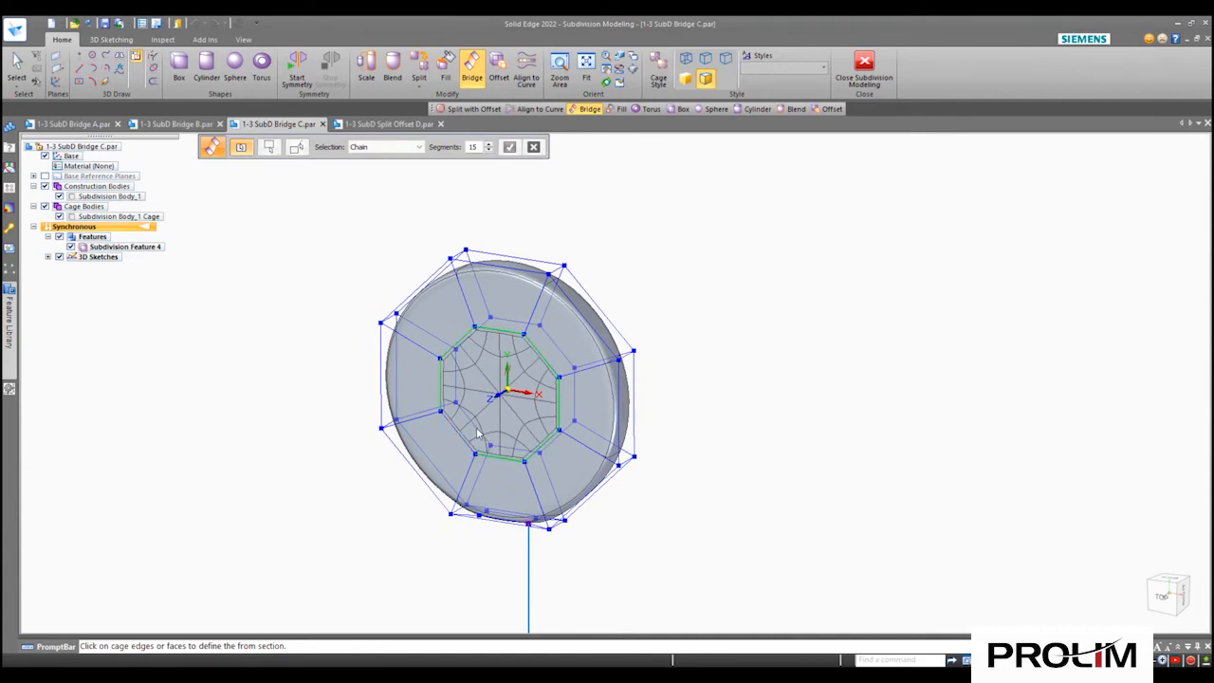
right_click(724, 401)
middle_click_drag(724, 400, 529, 448)
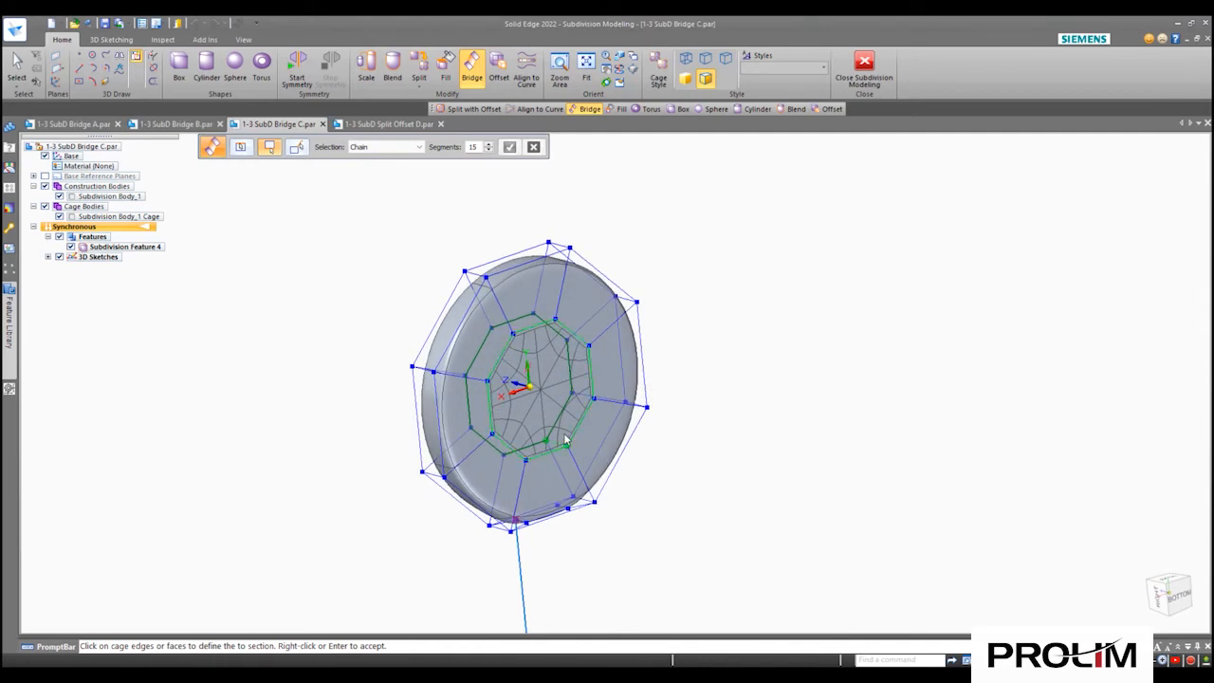
left_click(566, 441)
left_click(509, 148)
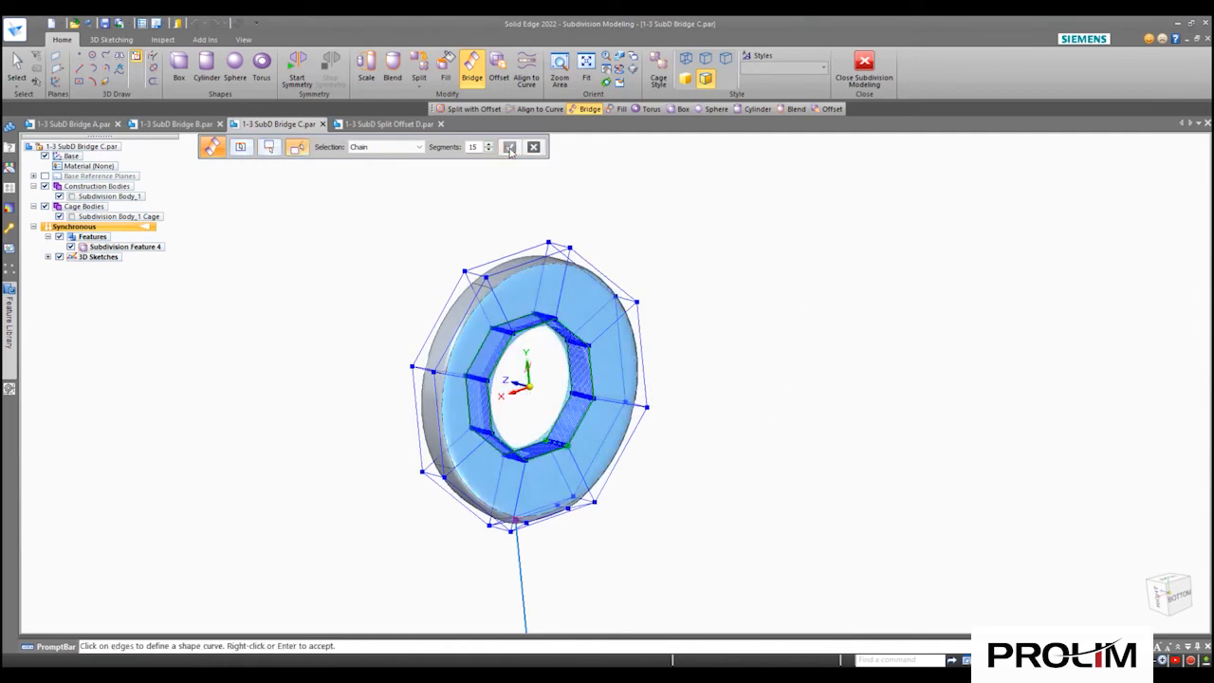
right_click(353, 244)
key("Escape")
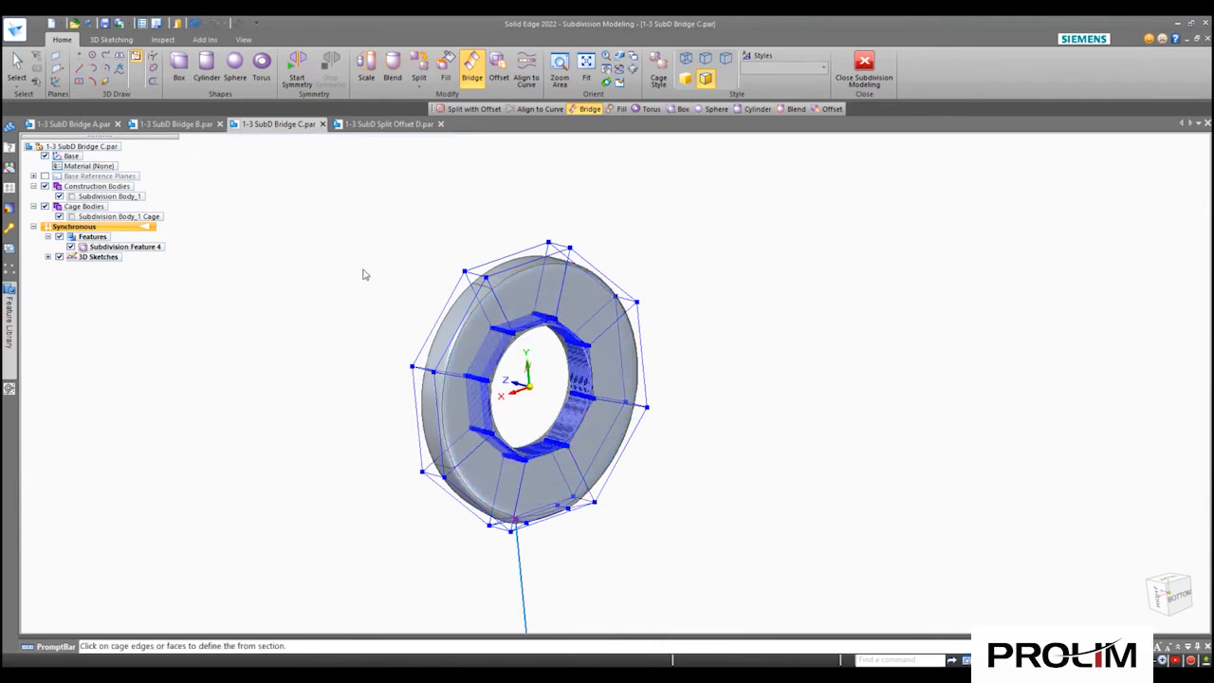
right_click(347, 296)
left_click(342, 352)
- Start a bridge with 2 segments and accept the cage face on the disc's rim at the hook curve's end as the from section
middle_click_drag(373, 340, 464, 323)
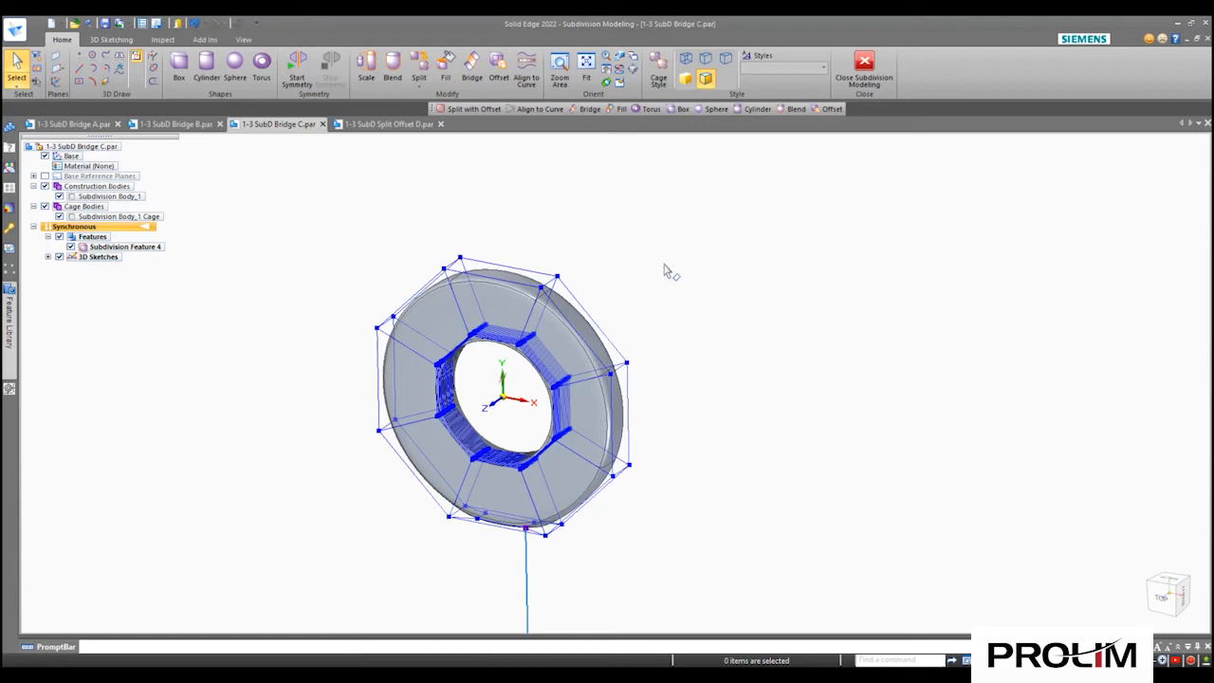
scroll(667, 269, "down", 5)
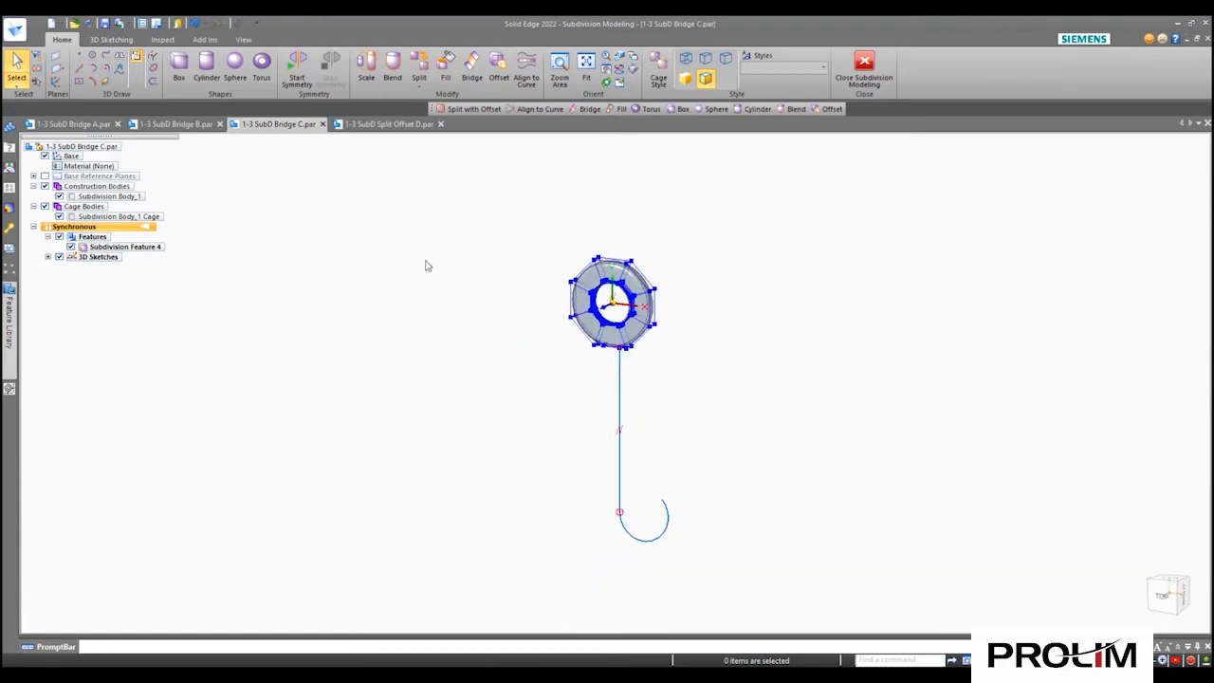
left_click(472, 71)
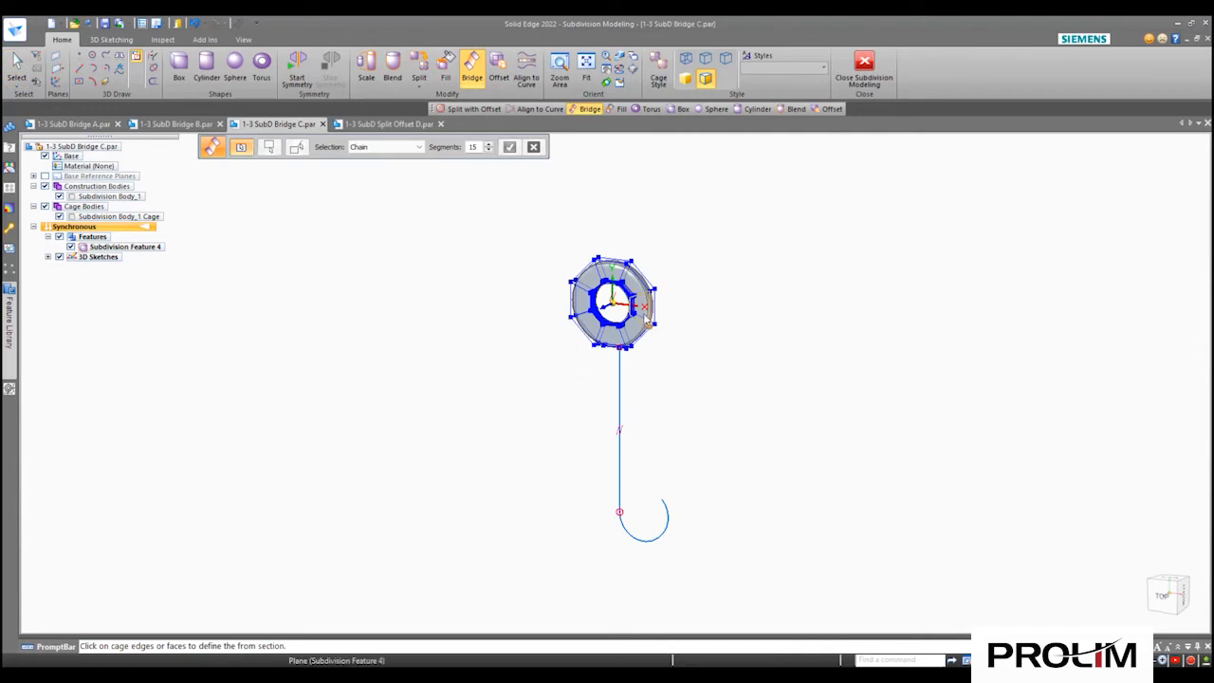
scroll(617, 318, "up", 3)
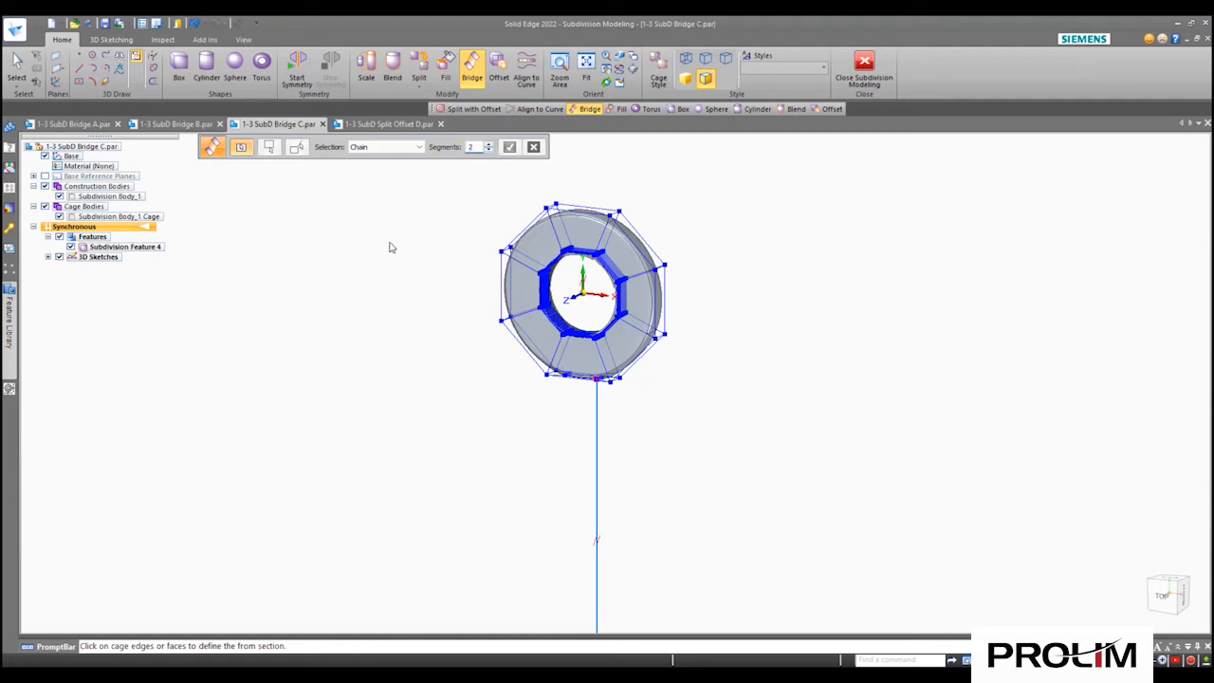
scroll(377, 320, "down", 4)
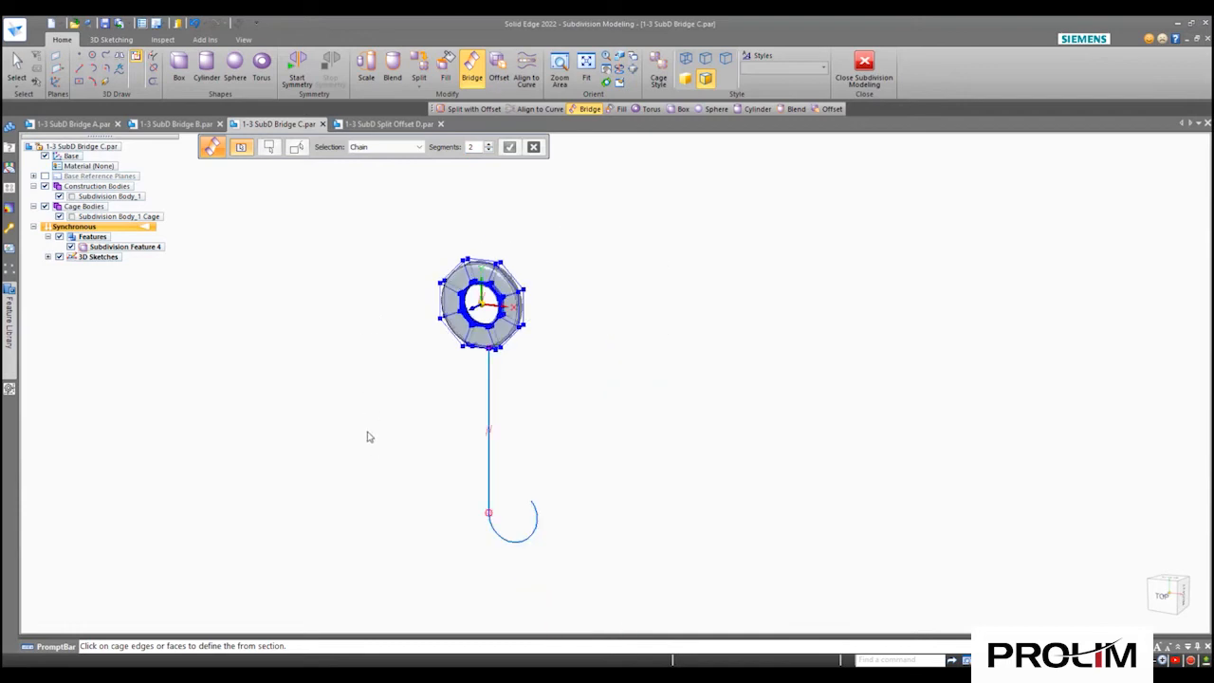
middle_click_drag(599, 410, 577, 290)
scroll(507, 385, "up", 5)
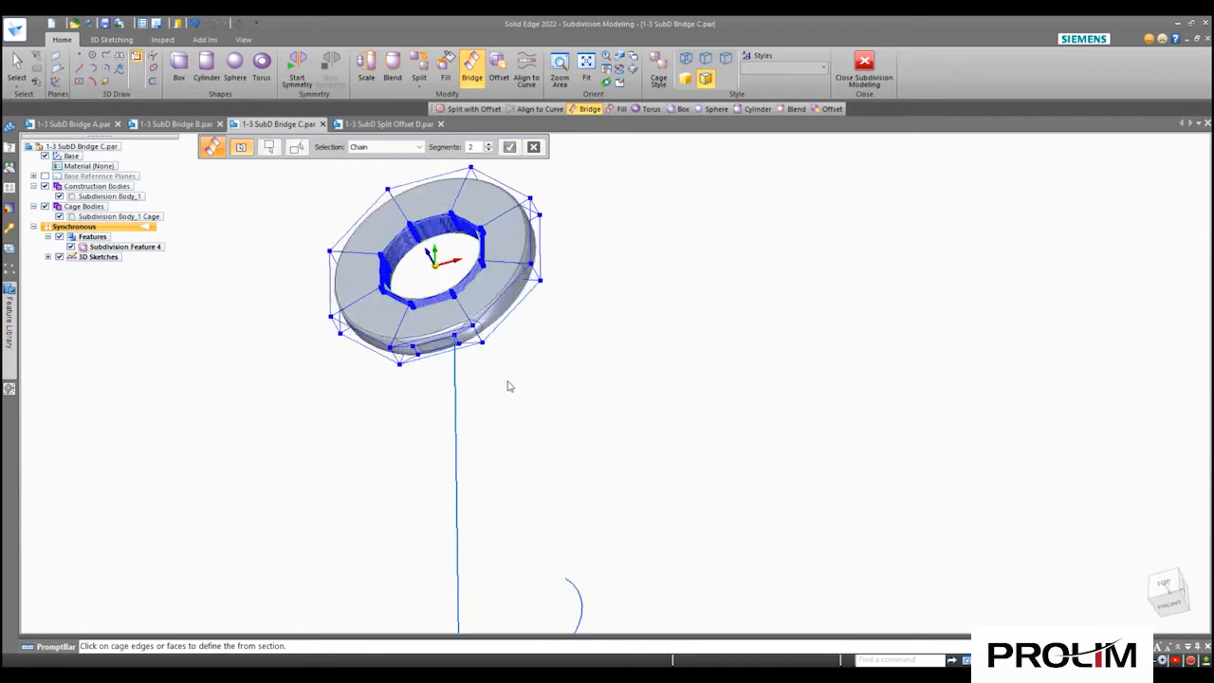
scroll(486, 382, "up", 1)
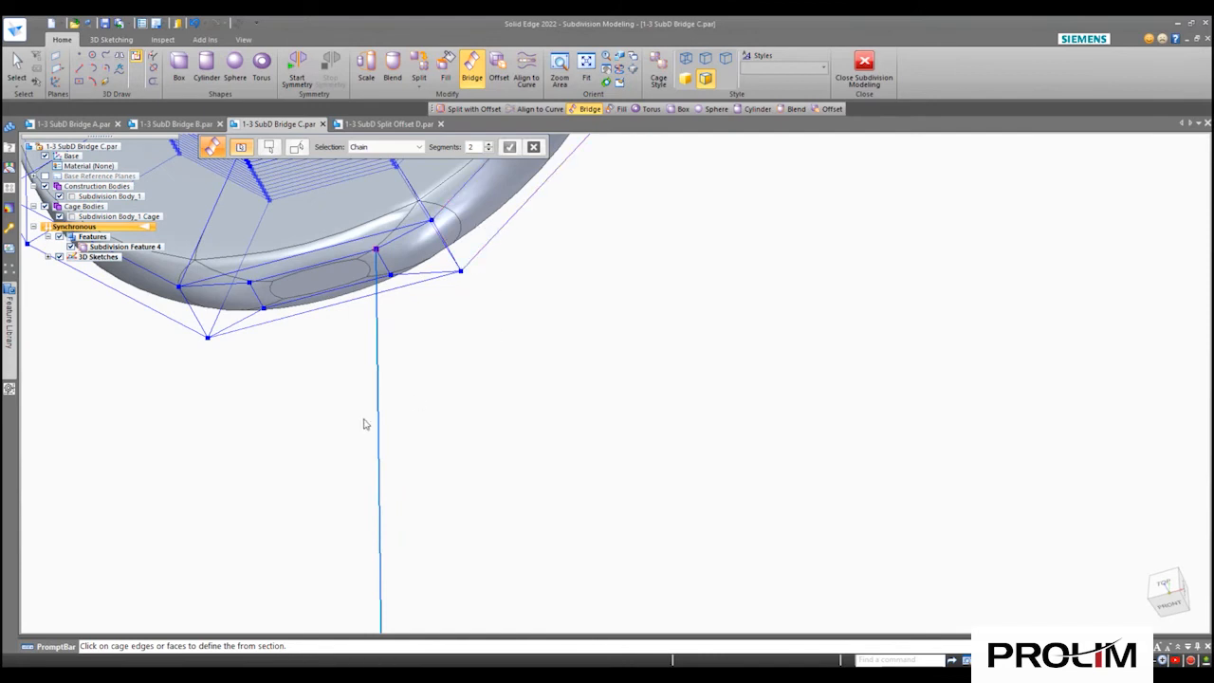
left_click(369, 266)
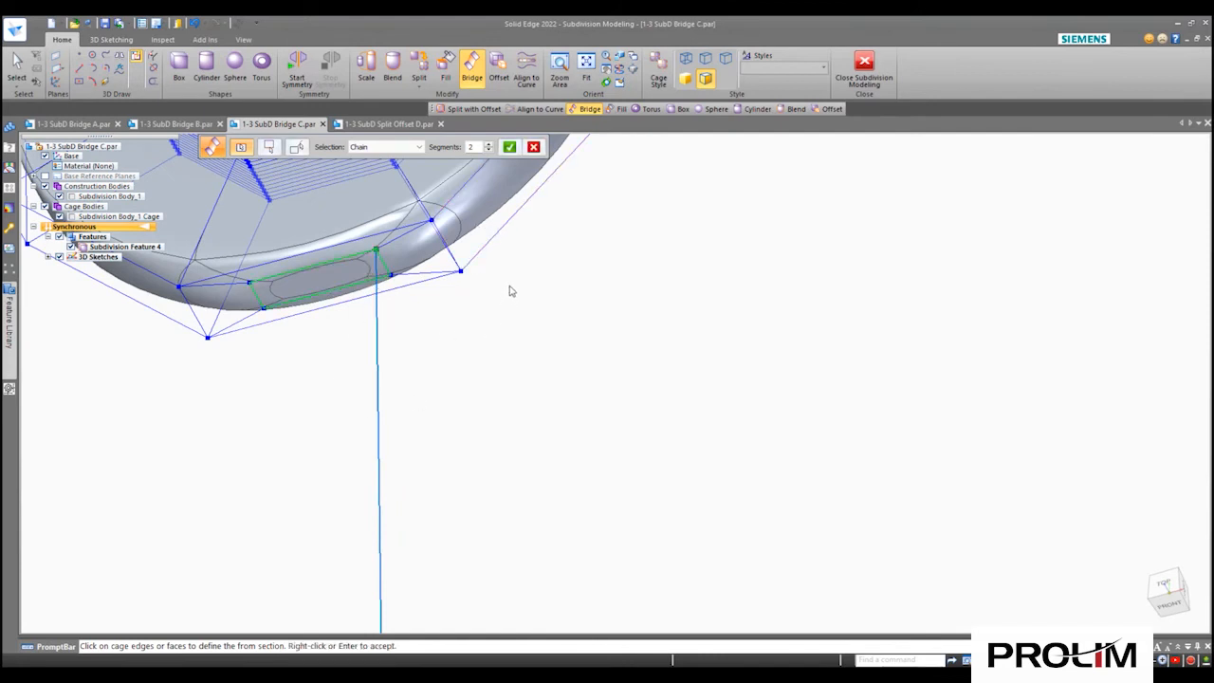
left_click(511, 147)
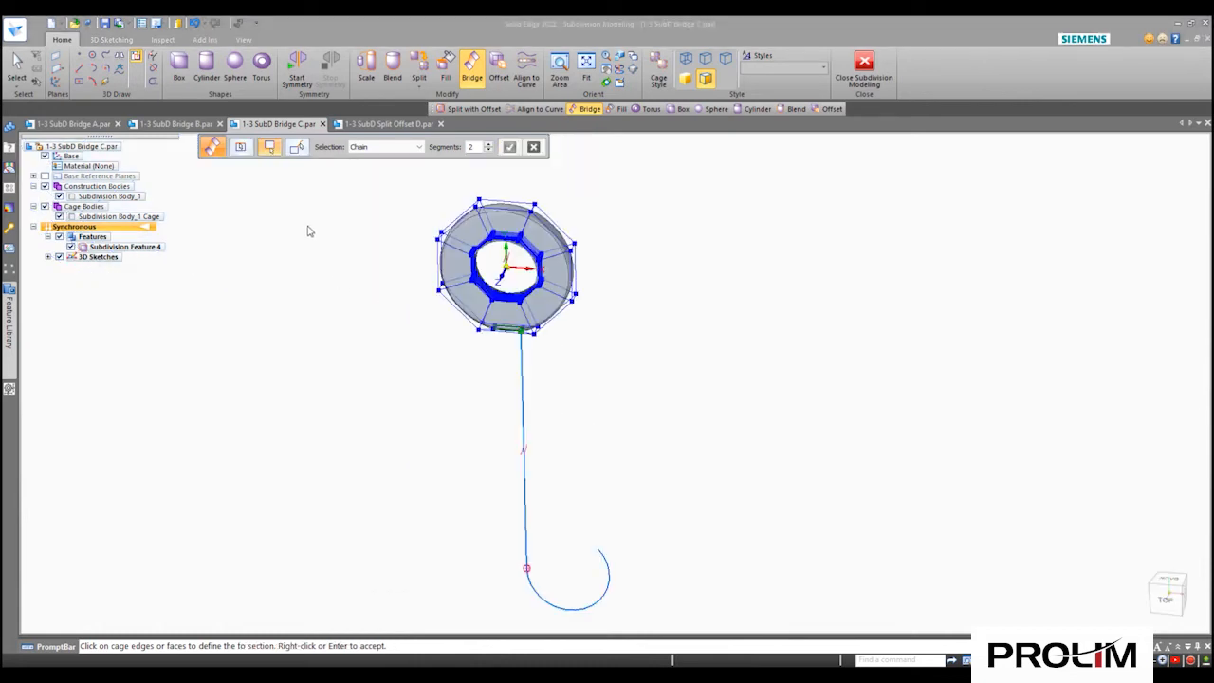
- Skip the to section, use the hook-shaped 3D sketch as the bridge's shape curve and view the preview from the top
right_click(621, 375)
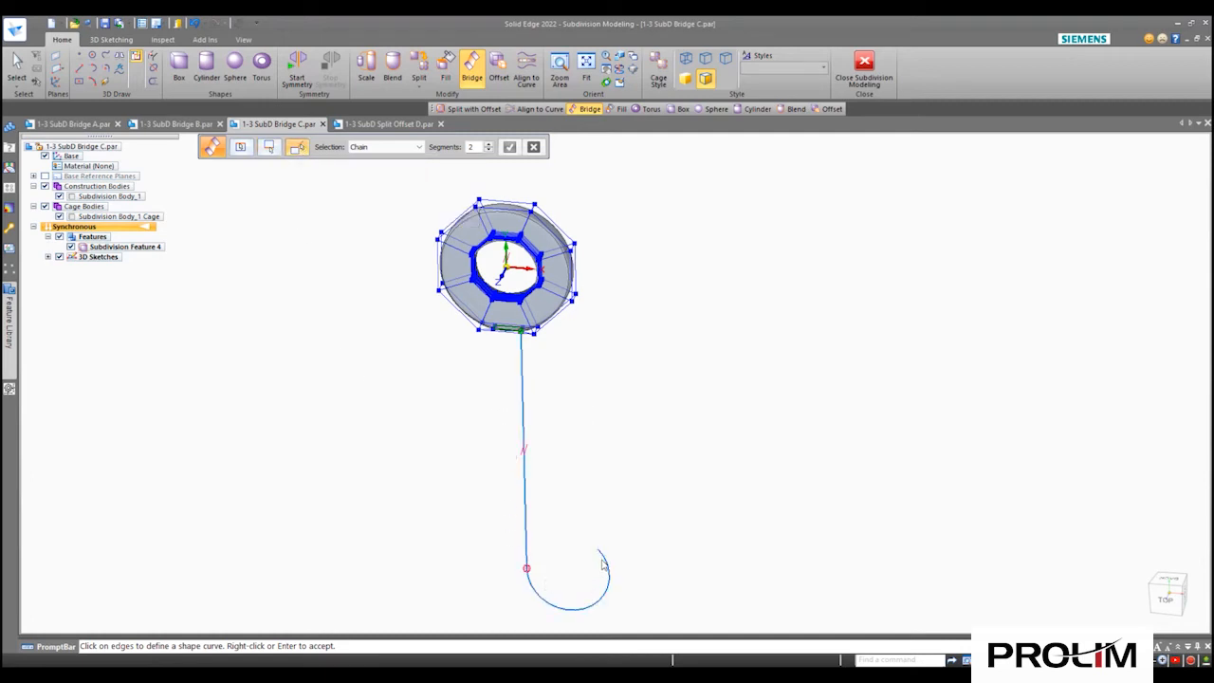
left_click(523, 409)
key("ctrl+t")
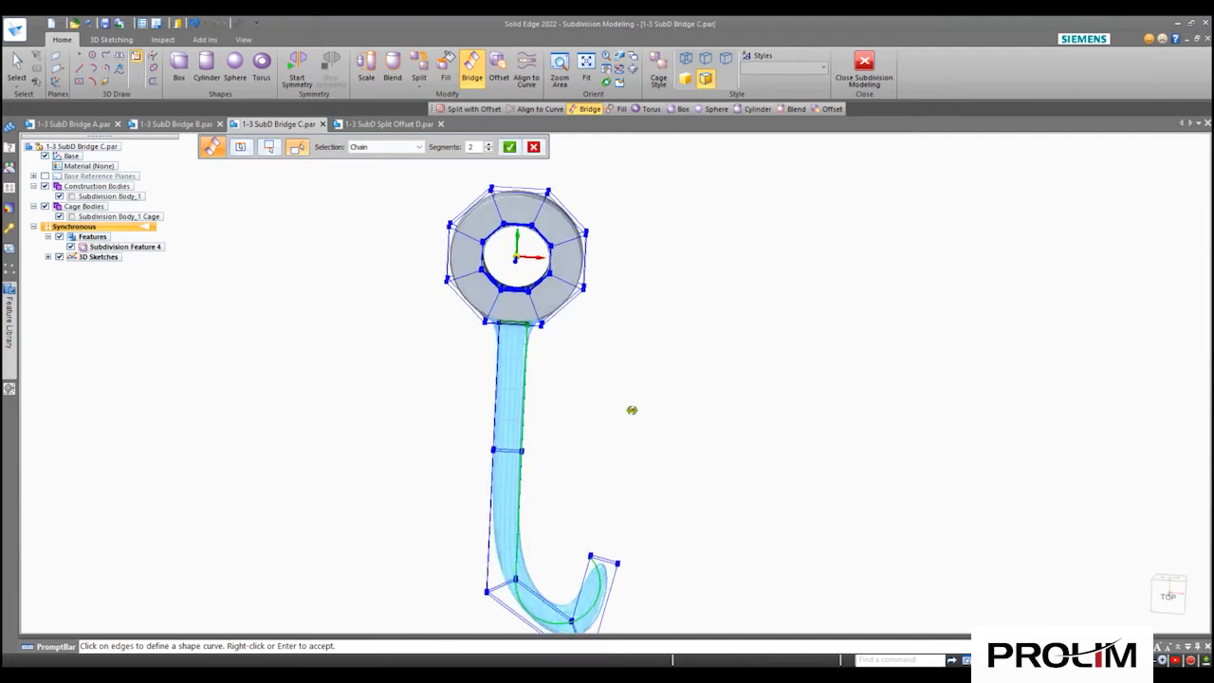
left_click(1167, 592)
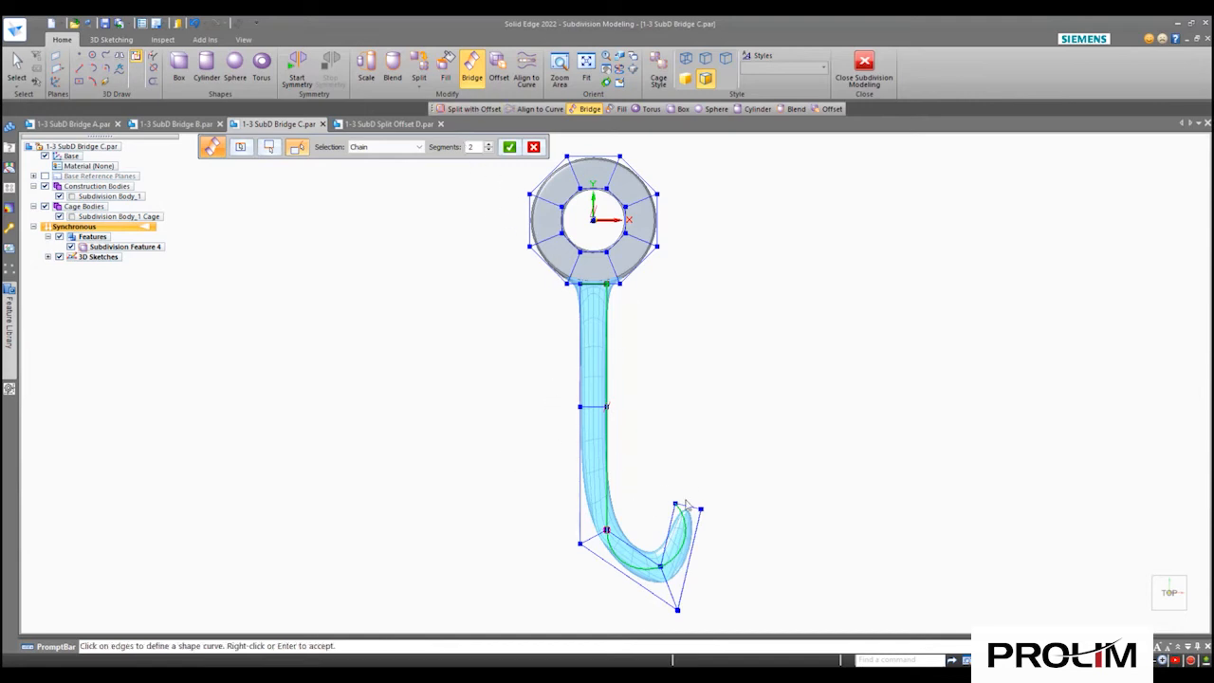
- Set the hook bridge to 11 segments
scroll(681, 563, "up", 3)
scroll(677, 558, "down", 3)
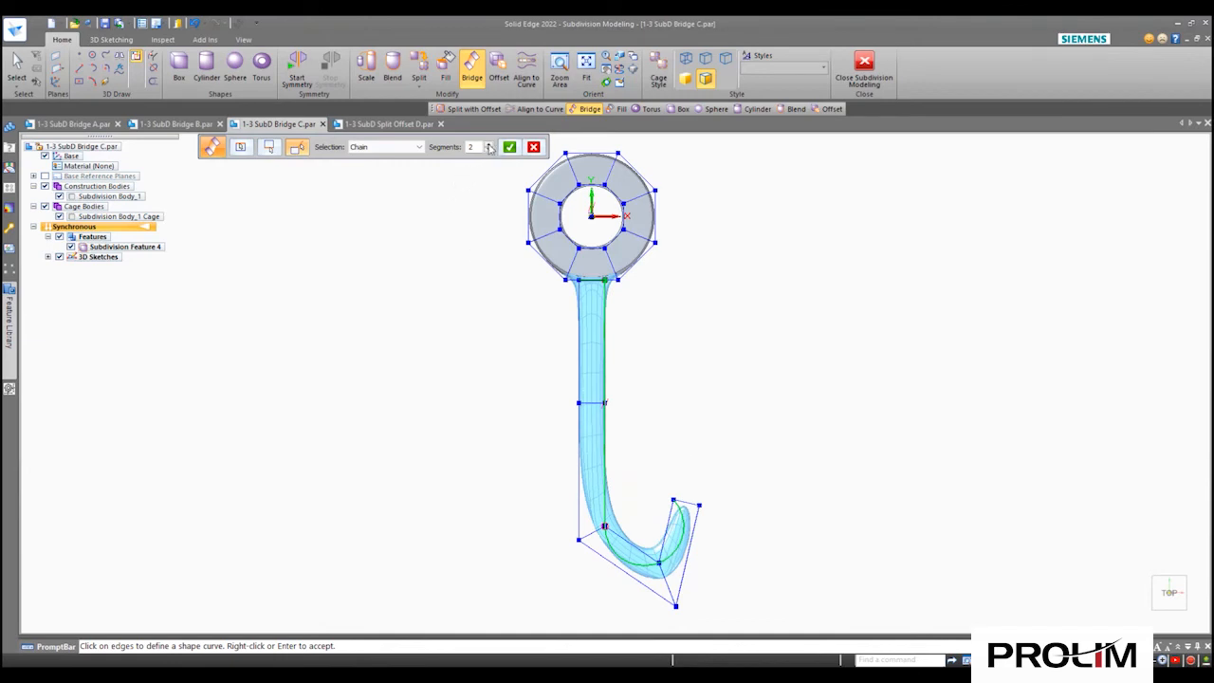
left_click(489, 145)
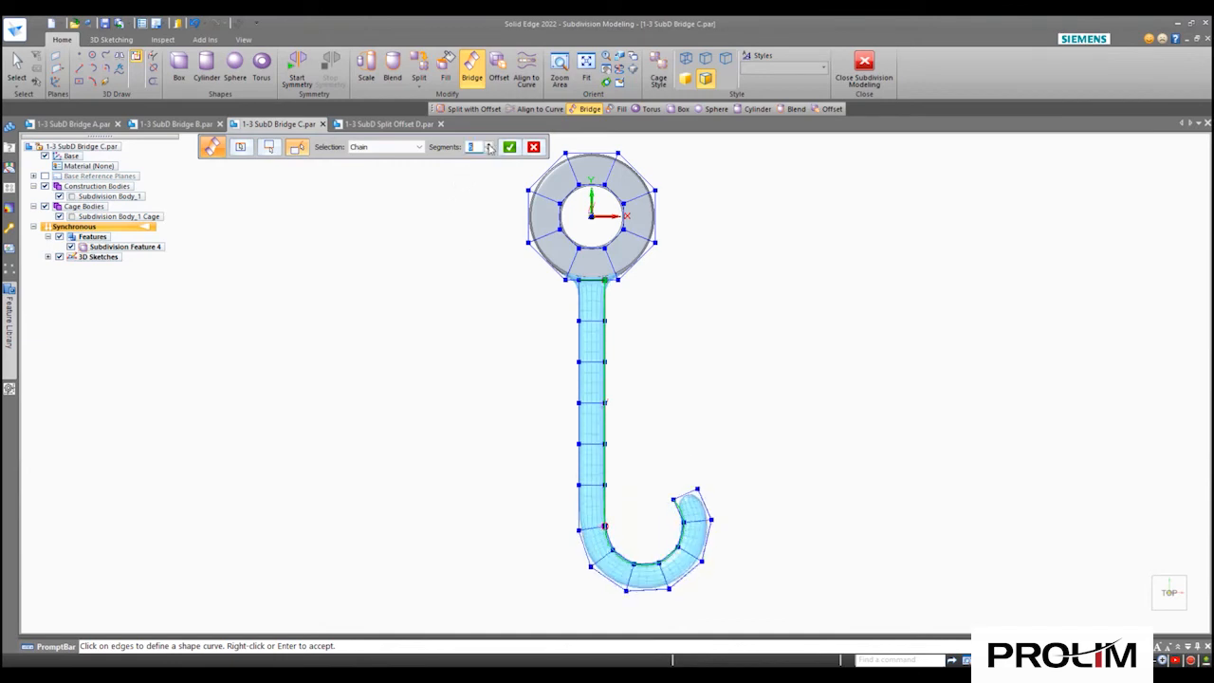
left_click(490, 145)
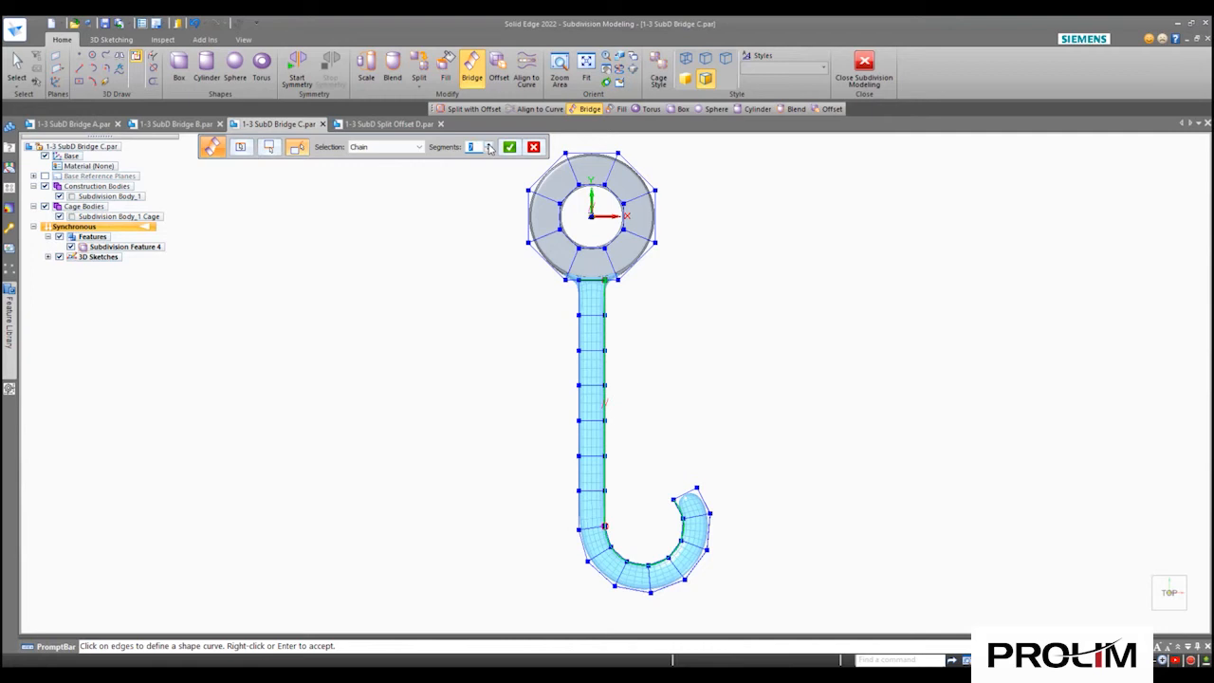
left_click(489, 148)
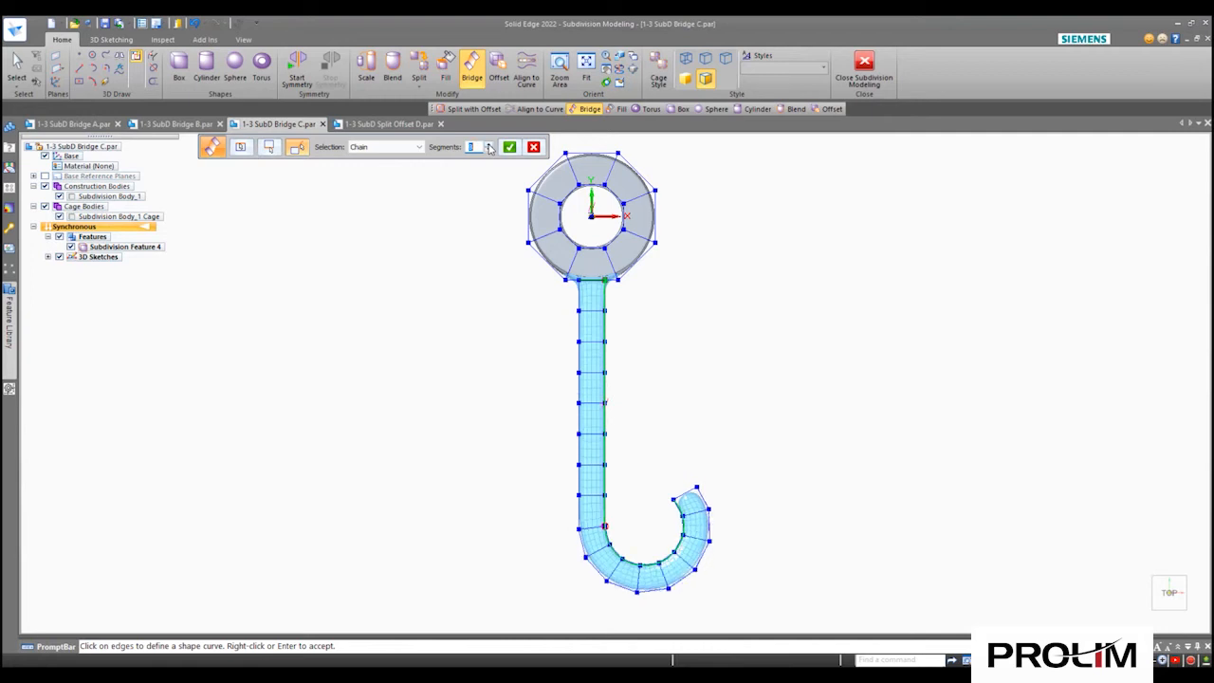
left_click(489, 148)
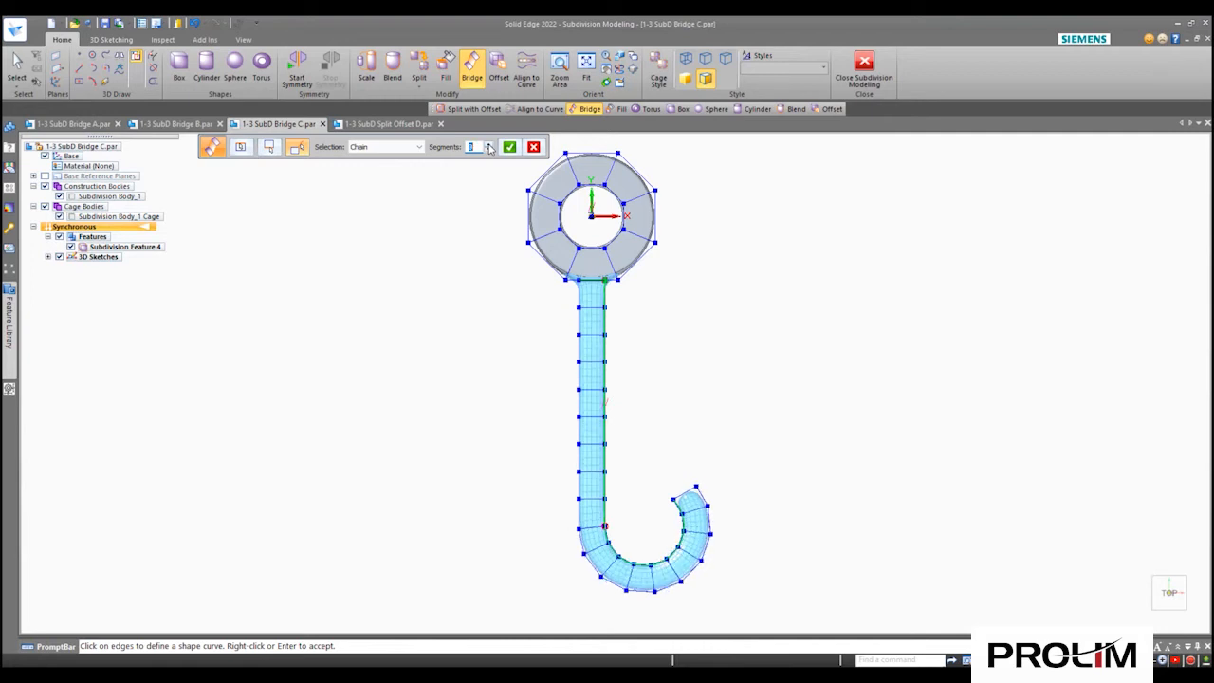
left_click(490, 148)
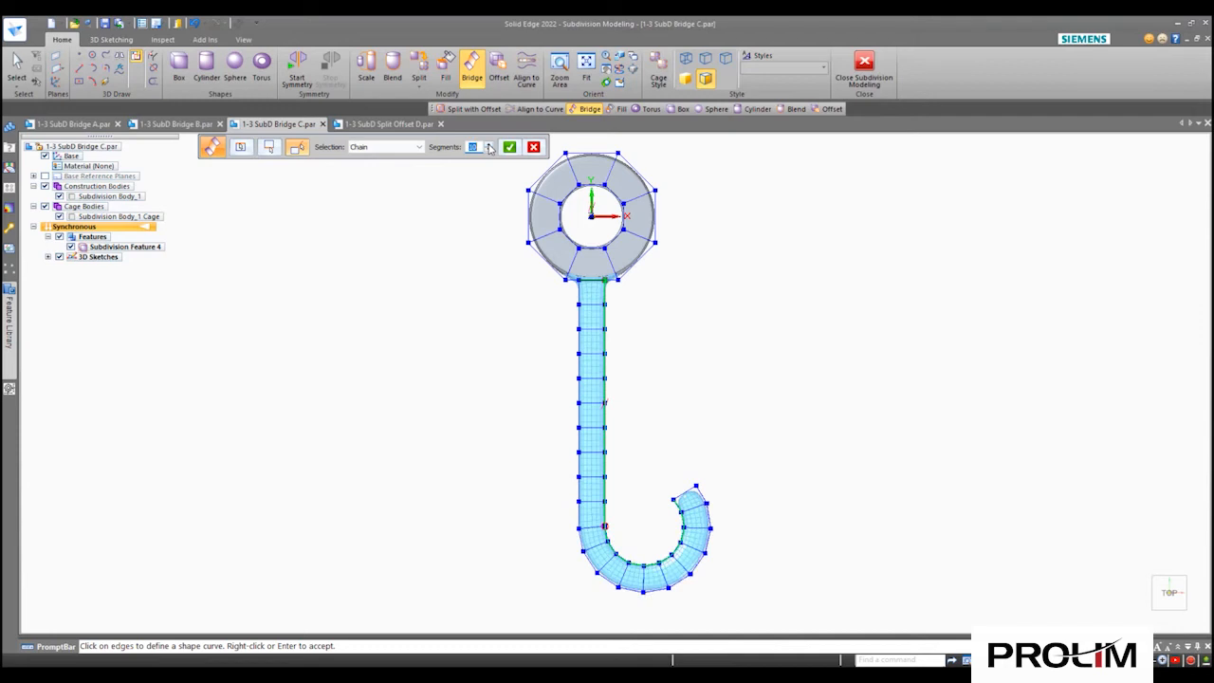
left_click(489, 148)
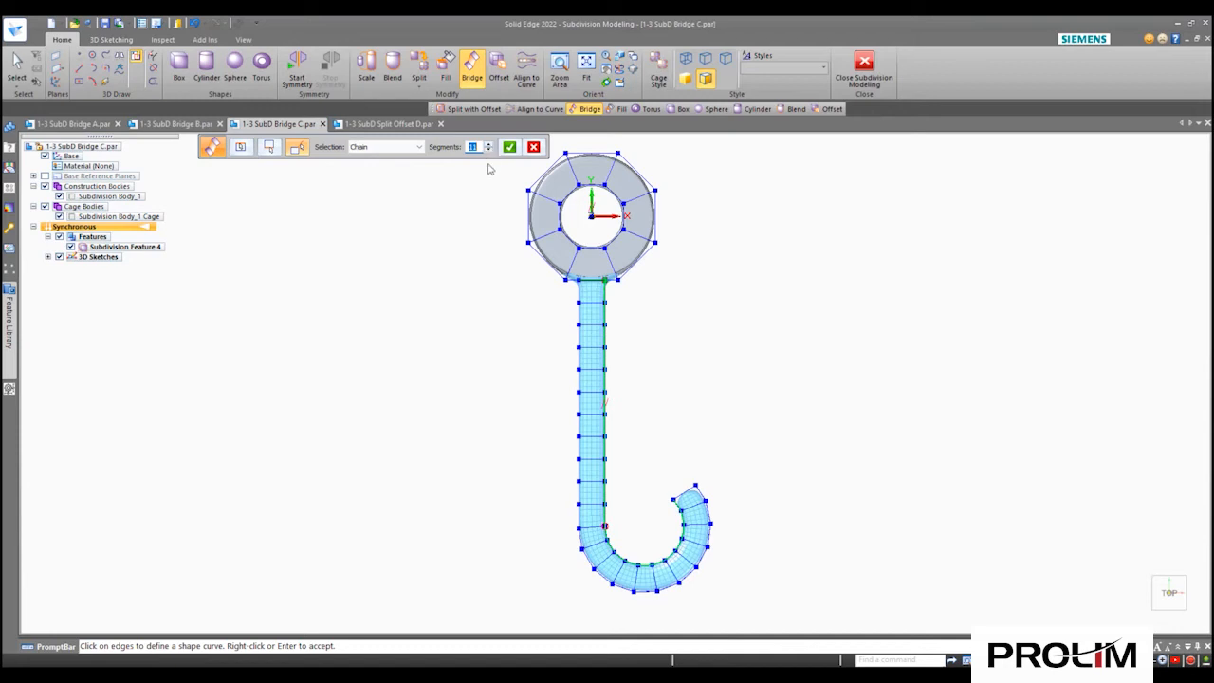
- Accept the hook bridge and leave the Bridge command
left_click(509, 147)
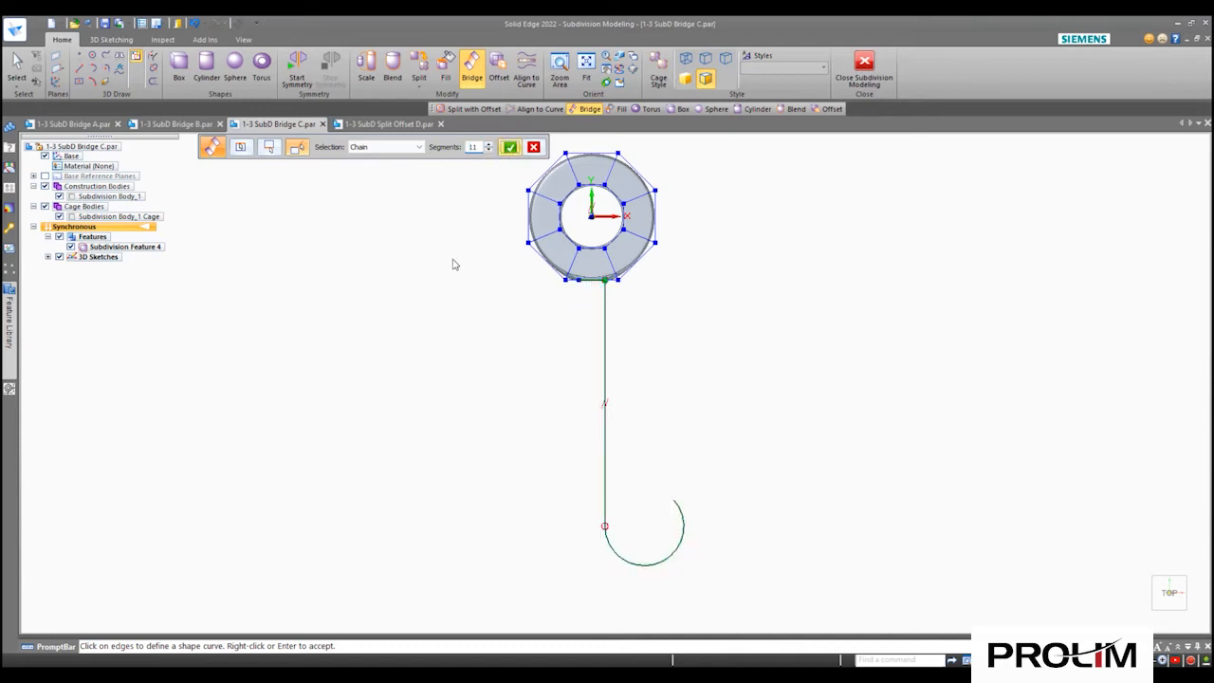
right_click(454, 264)
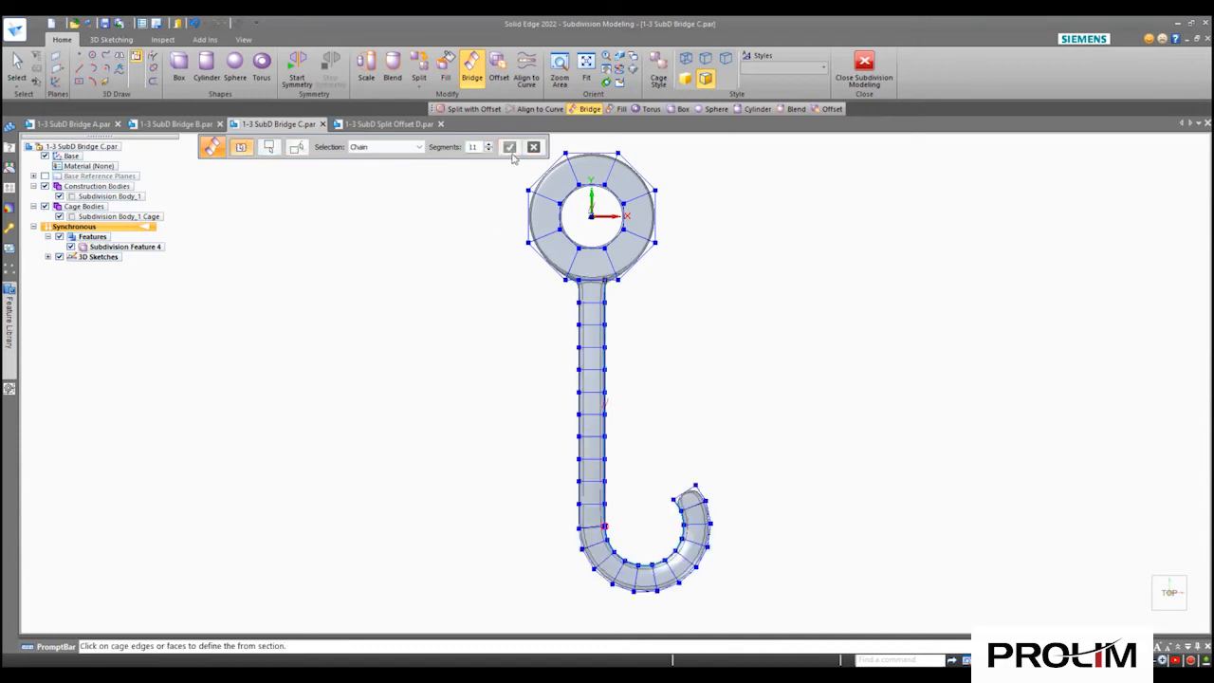
key("Escape")
right_click(381, 261)
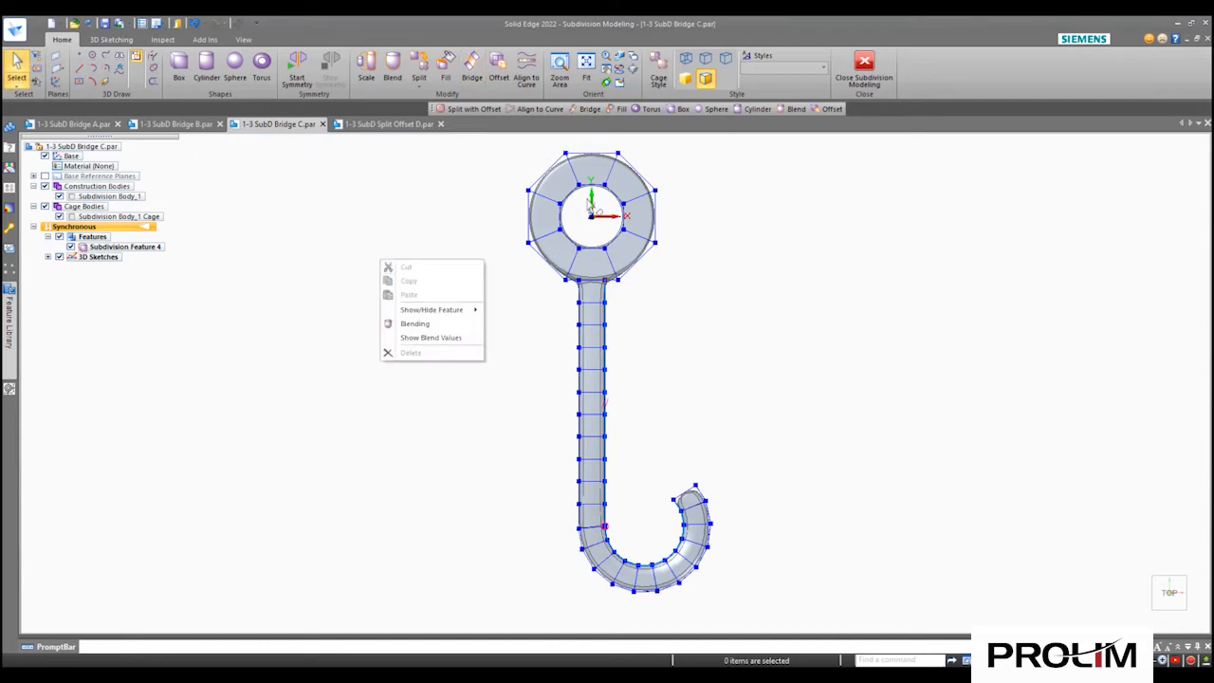
key("Escape")
- Close subdivision modeling, hide the 3D sketches and inspect the finished hook
left_click(864, 68)
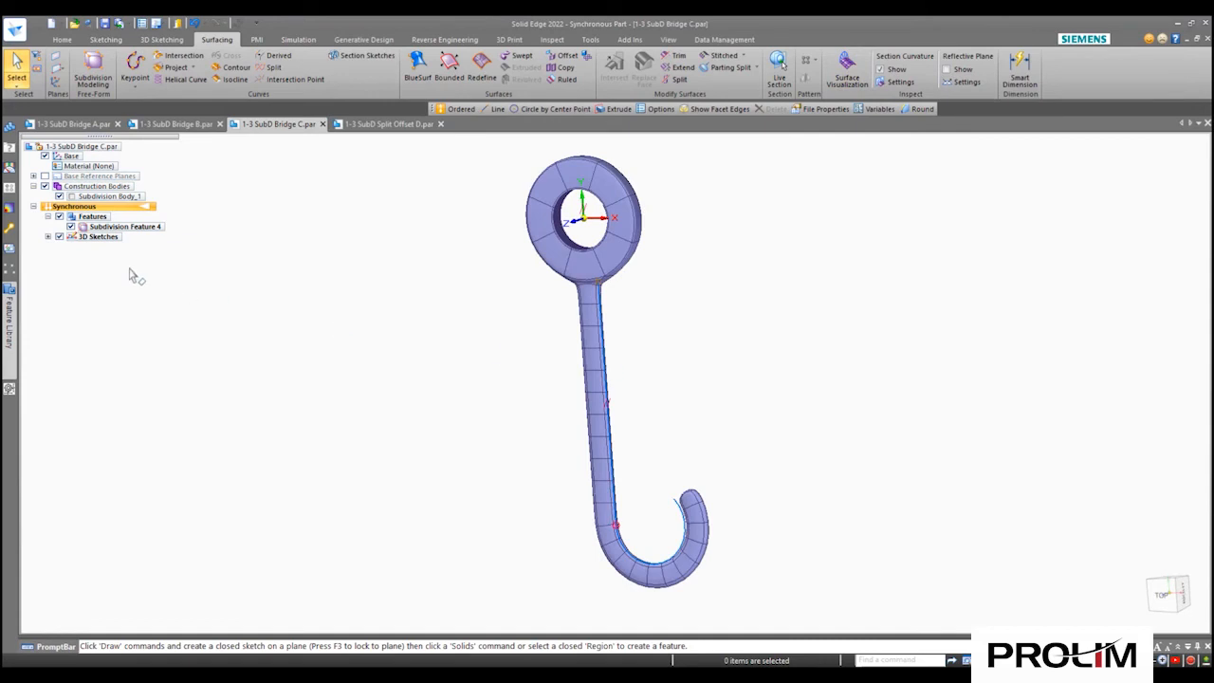
left_click(59, 237)
mouse_move(508, 362)
middle_mouse_down()
mouse_move(750, 360)
mouse_move(553, 322)
mouse_move(469, 377)
mouse_move(731, 301)
mouse_move(718, 352)
mouse_move(674, 369)
mouse_move(712, 347)
mouse_move(721, 363)
middle_mouse_up()
scroll(661, 373, "up", 2)
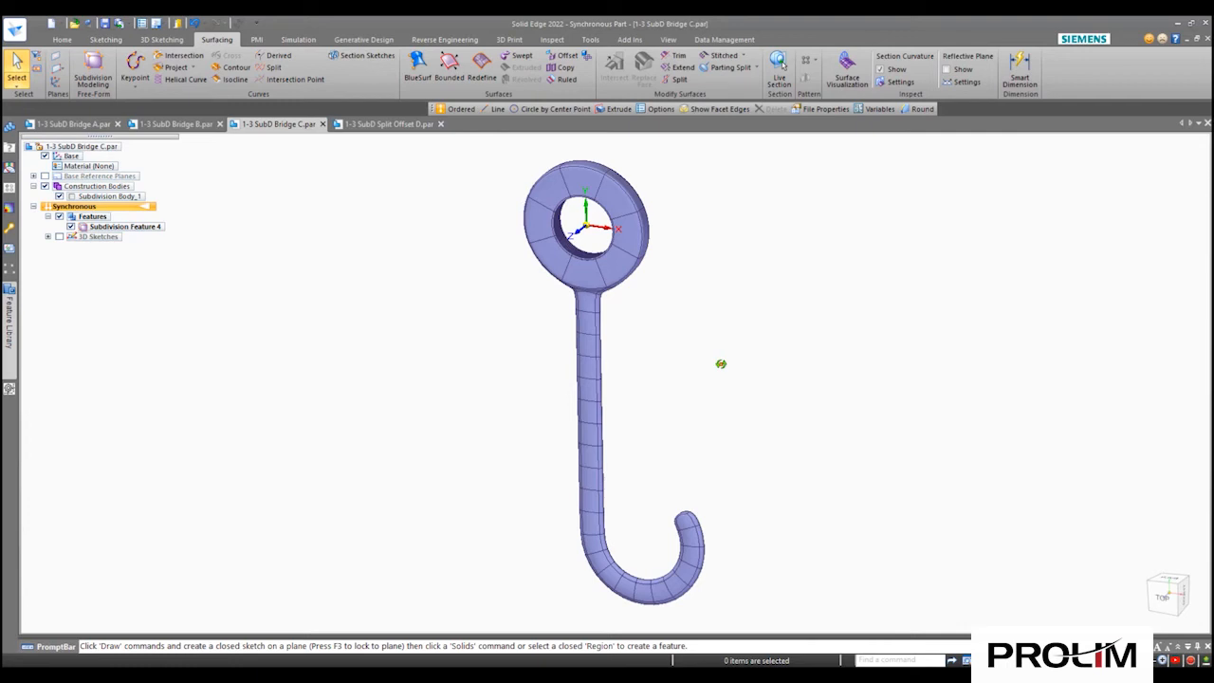
middle_click_drag(731, 352, 735, 342)
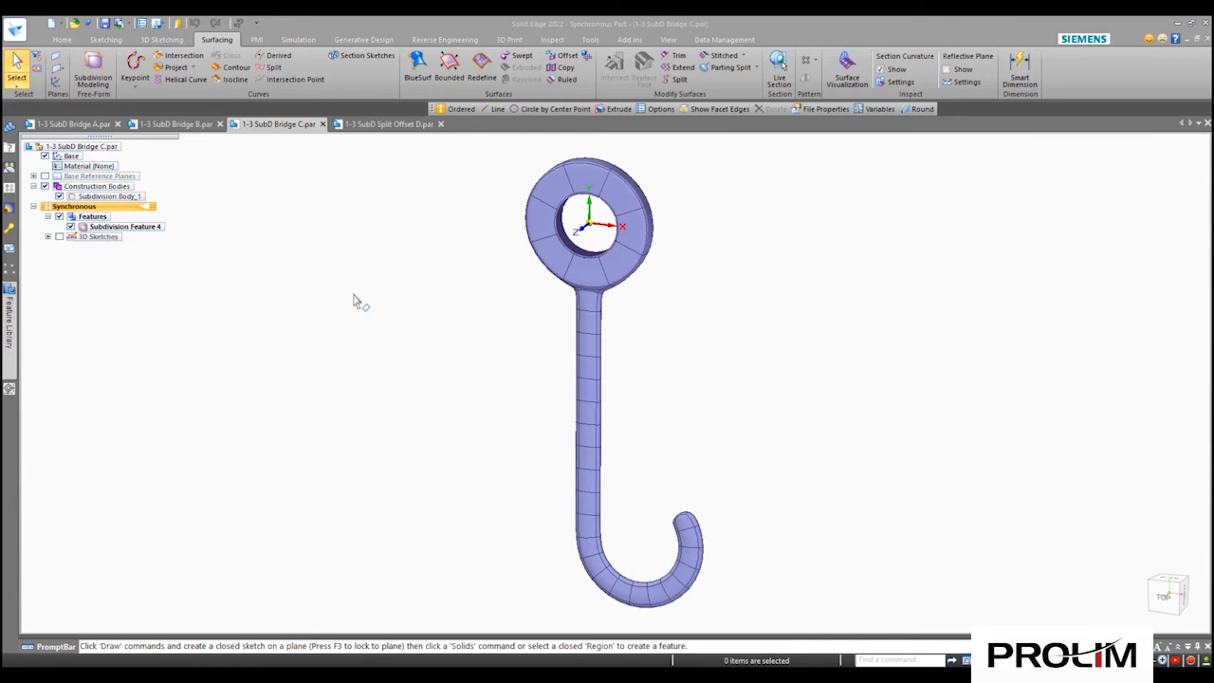
- Switch to the 1-3 SubD Split Offset D part and start Split with Offset, facing the front of the cage
left_click(384, 124)
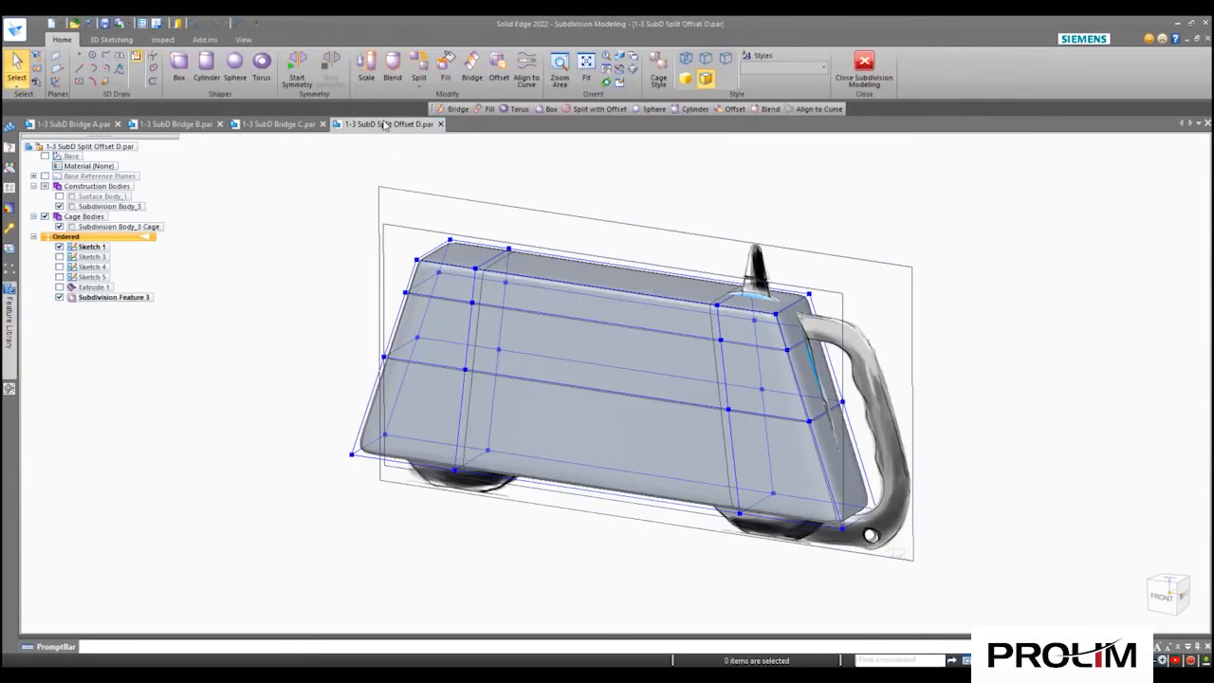
left_click(421, 92)
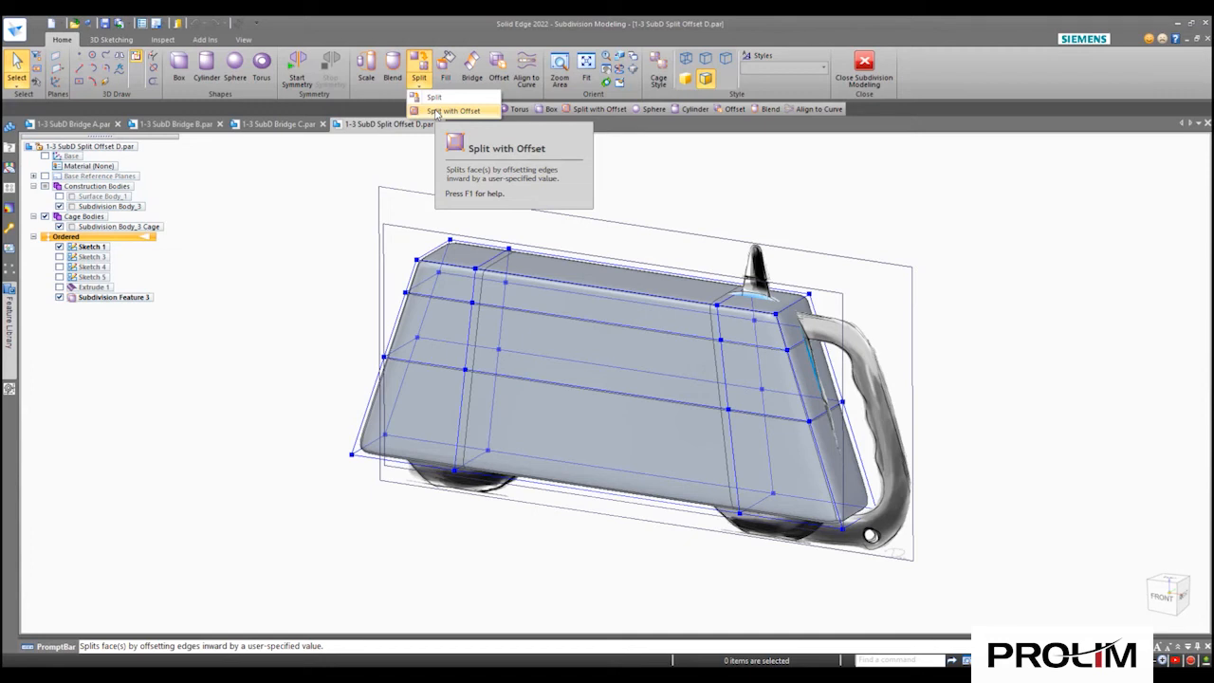
left_click(436, 111)
middle_click_drag(355, 347, 636, 319)
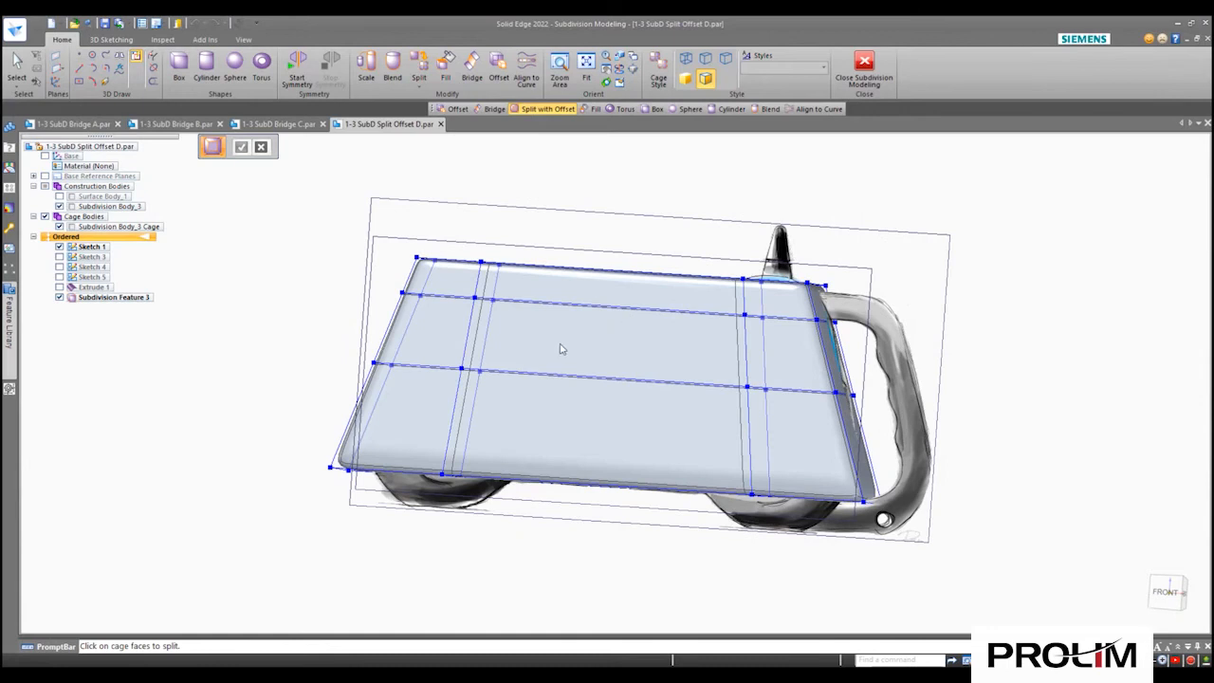
middle_click_drag(558, 416, 566, 333)
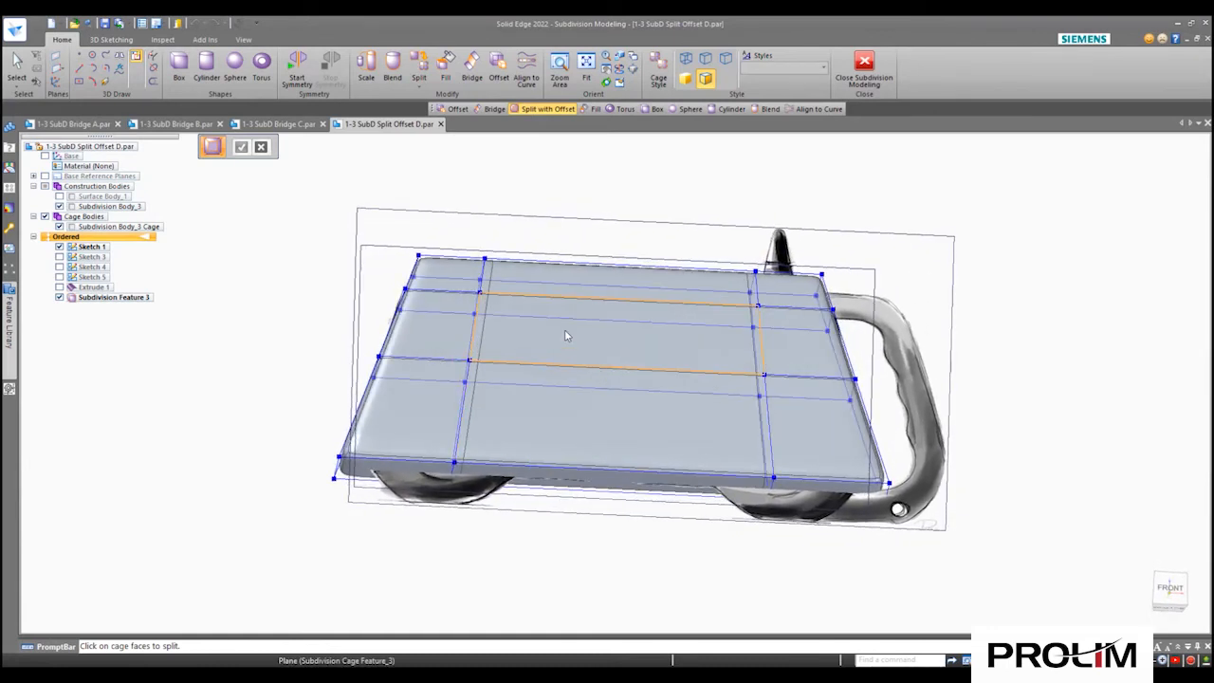
middle_click_drag(268, 317, 228, 279)
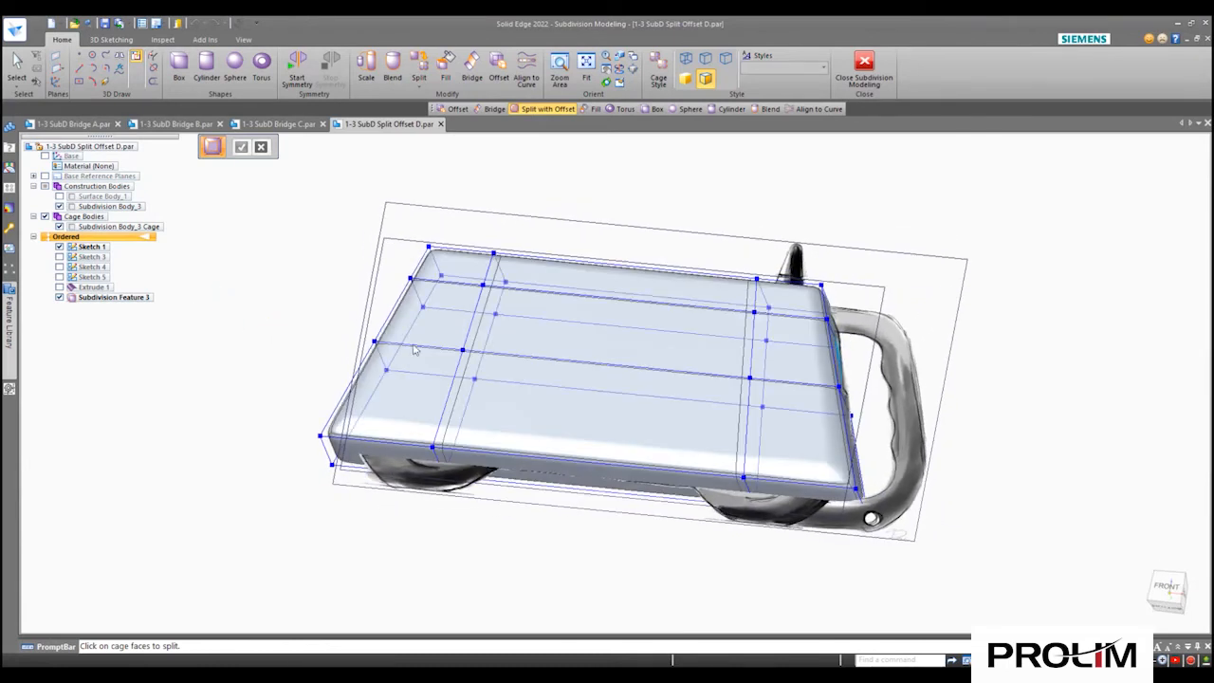
- Try splitting the two central front cage faces with an offset of 0.5, and undo the split
left_click(555, 344)
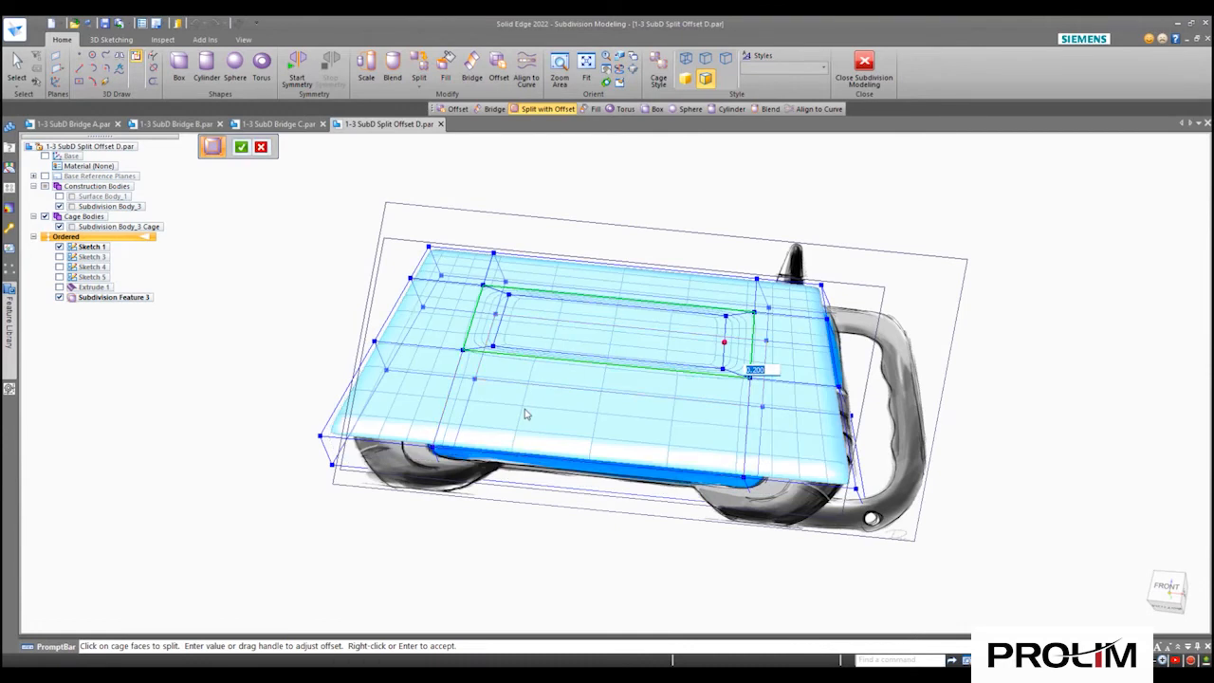
middle_click_drag(531, 327, 550, 390)
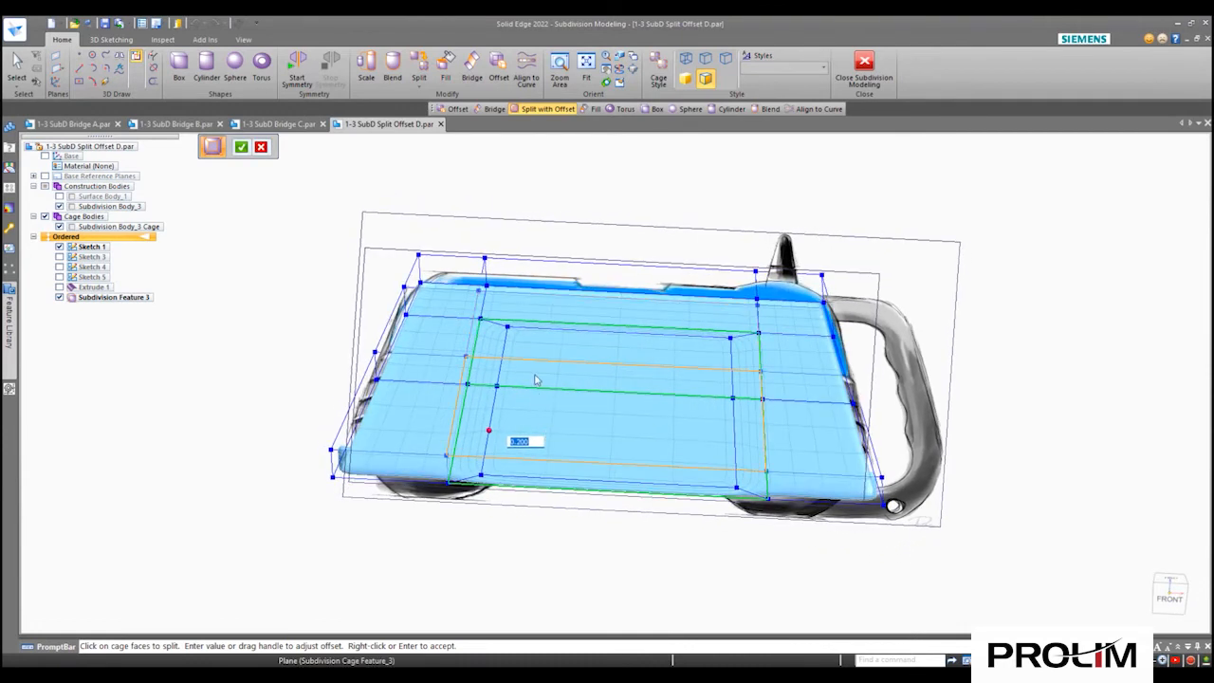
scroll(529, 374, "up", 4)
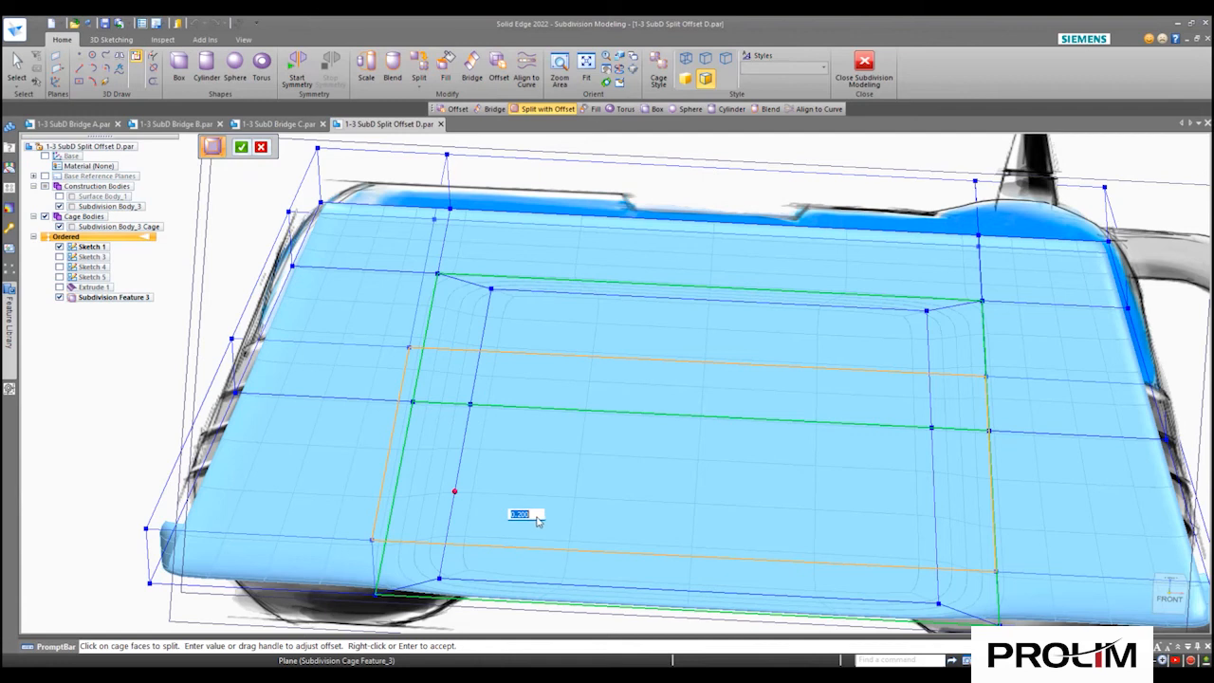
type(".5")
key("Return")
key("Return")
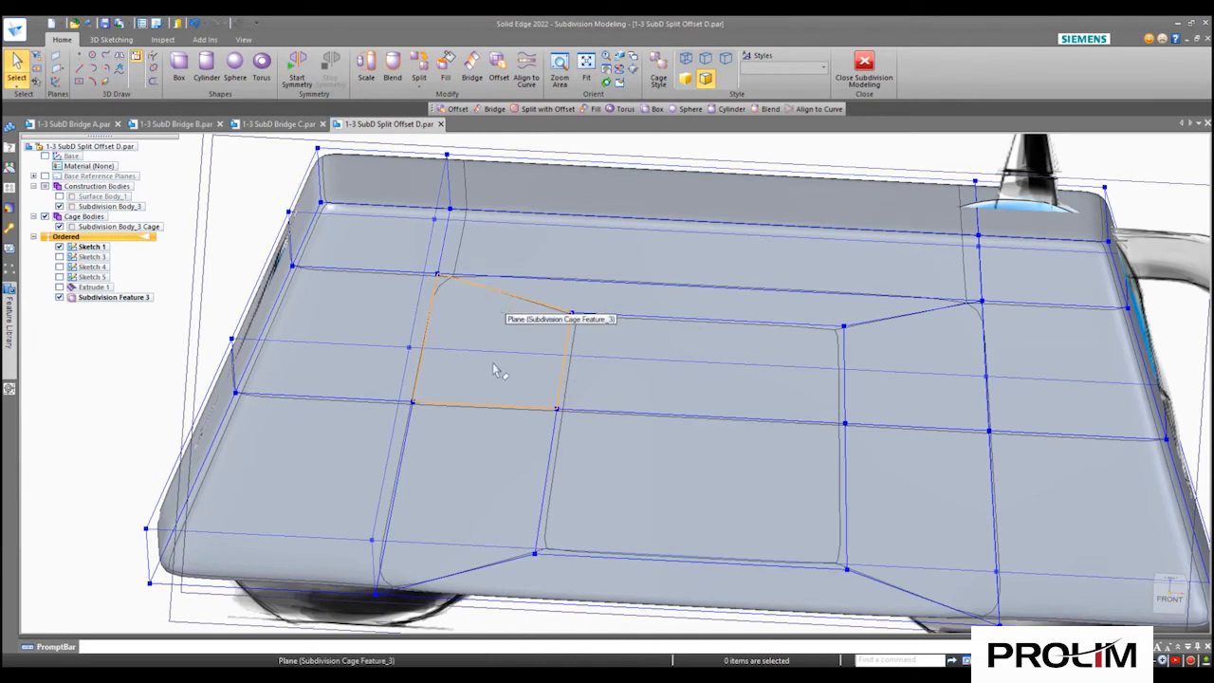
key("ctrl+z")
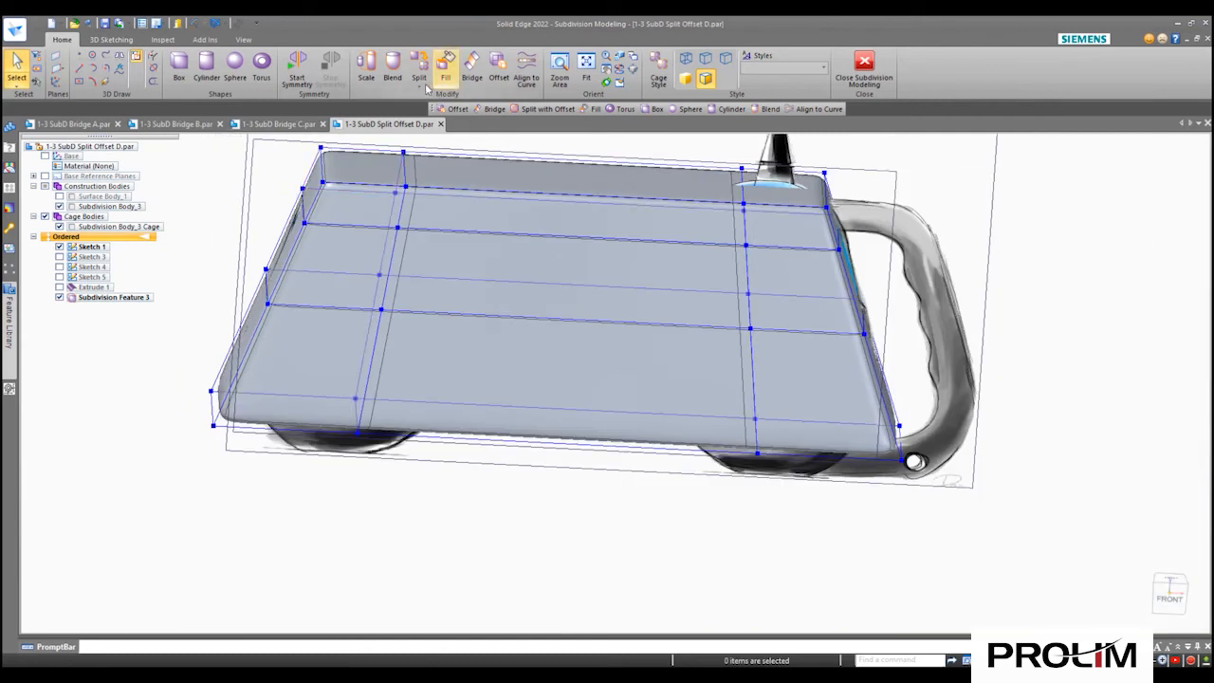
- Split the two central front cage faces inward together with Split with Offset, using an offset of 0.200
left_click(418, 81)
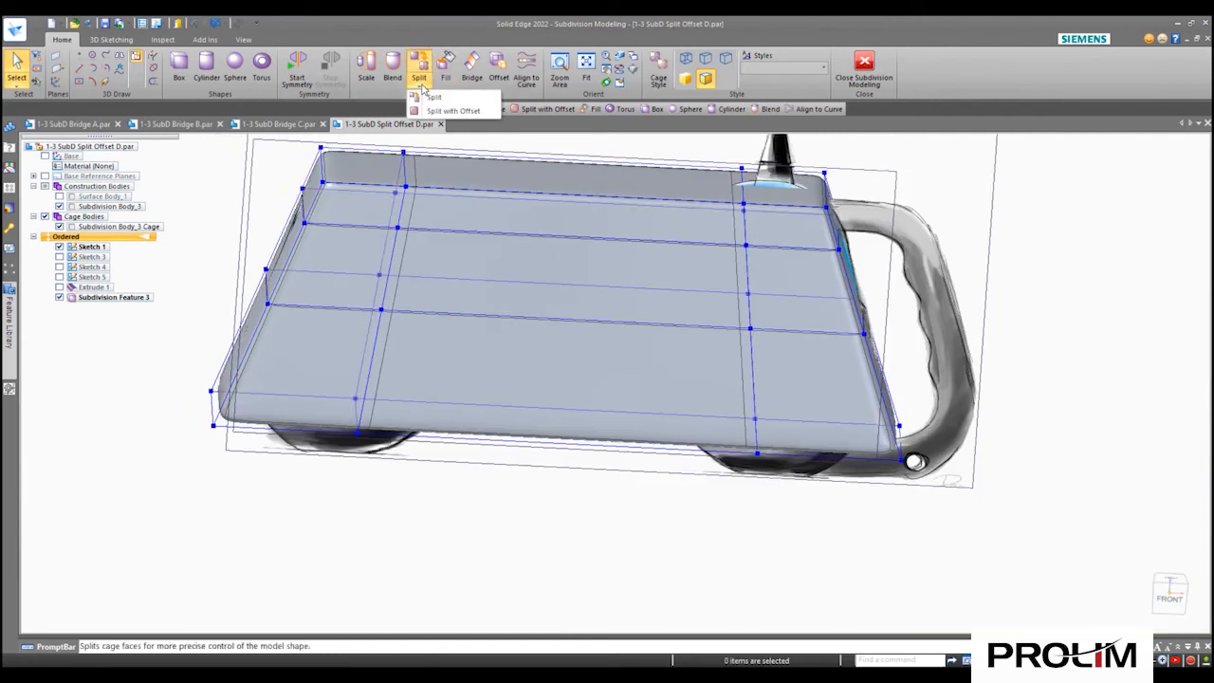
left_click(432, 112)
left_click(429, 264)
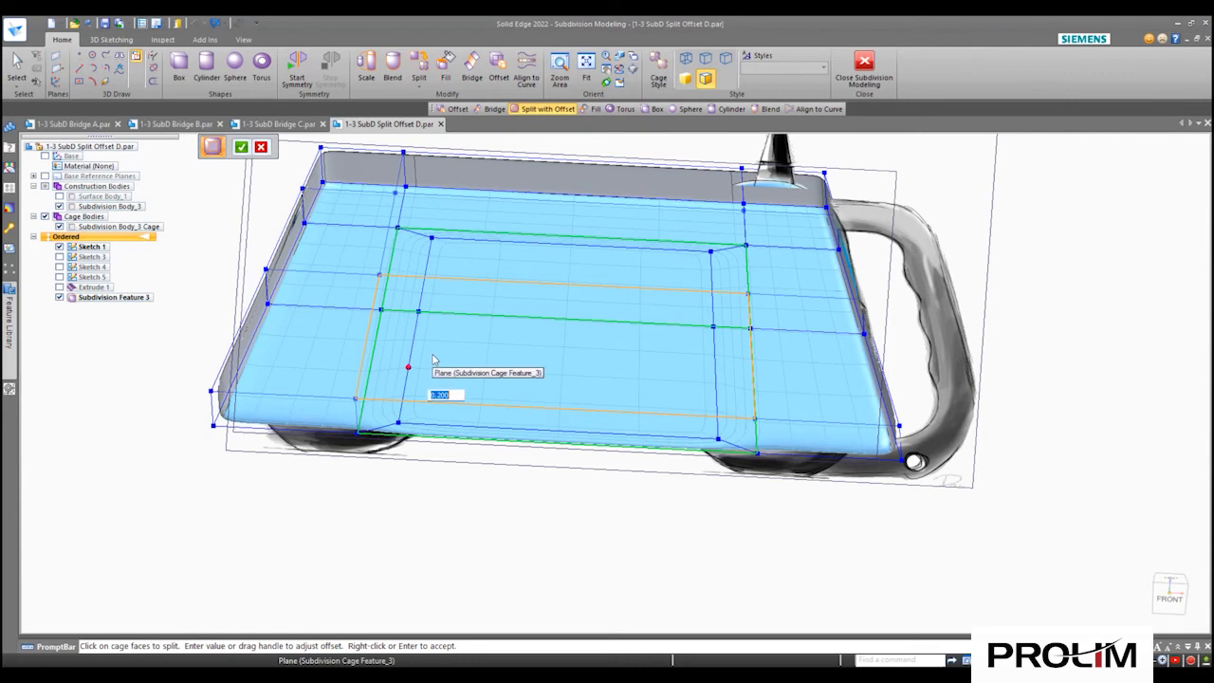
left_click(242, 147)
right_click(528, 554)
left_click(623, 534)
- Temporarily hide Subdivision Feature 3 to examine the device image in Sketch 1, including the frame around its screen
middle_click_drag(595, 526, 480, 398)
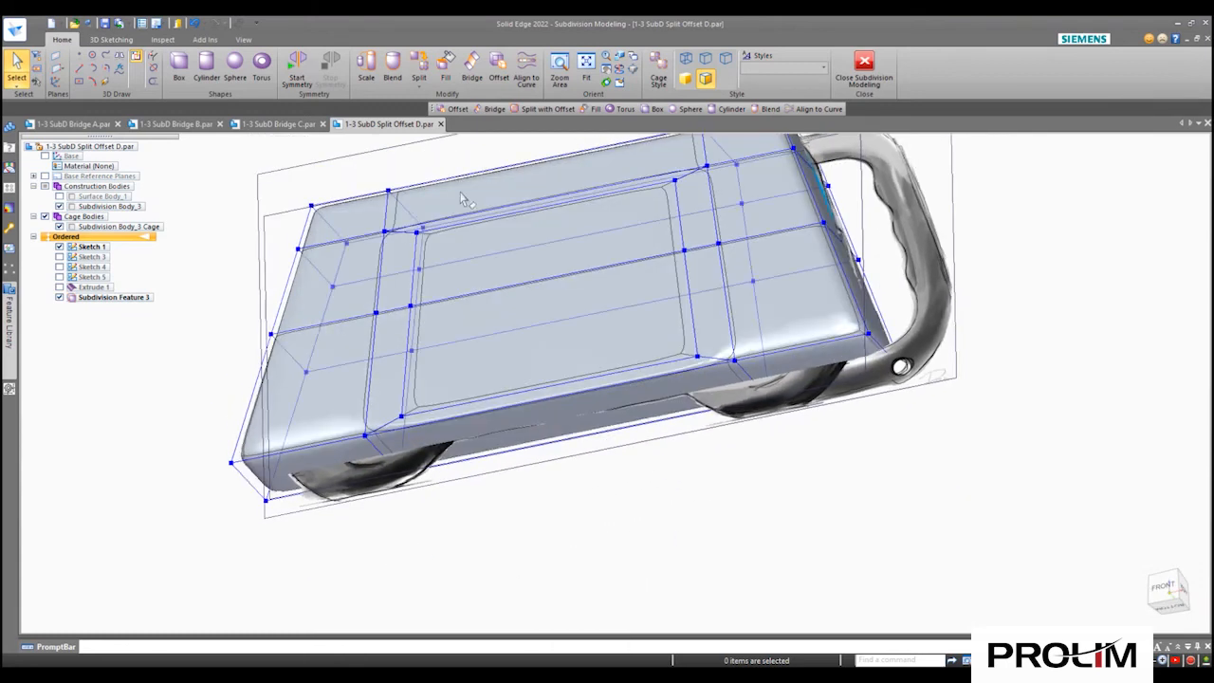
middle_click_drag(540, 326, 545, 434)
scroll(553, 426, "down", 3)
middle_click_drag(567, 362, 540, 424, "shift")
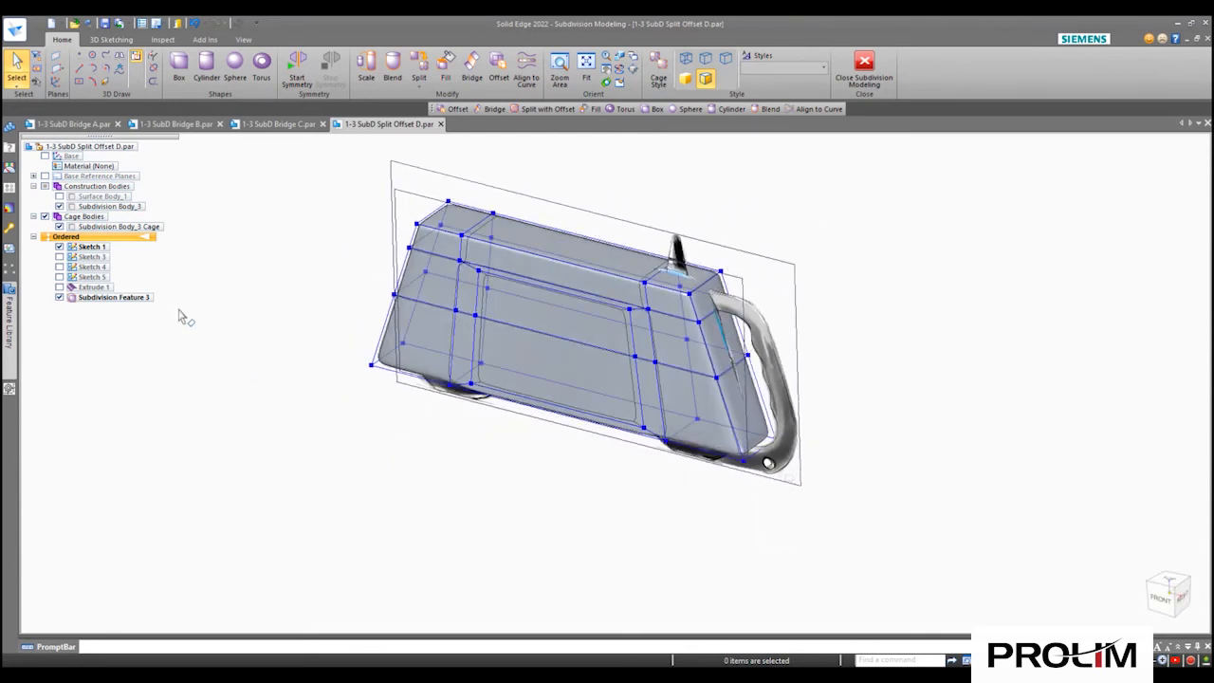
left_click(58, 298)
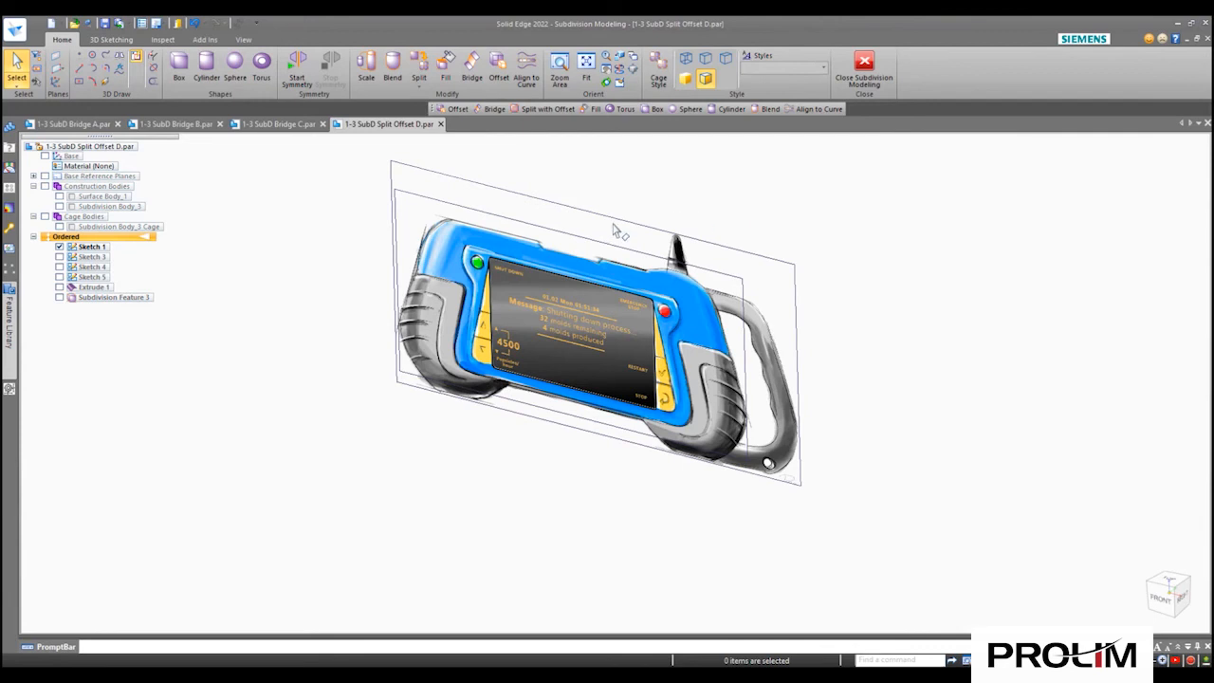
scroll(565, 364, "up", 2)
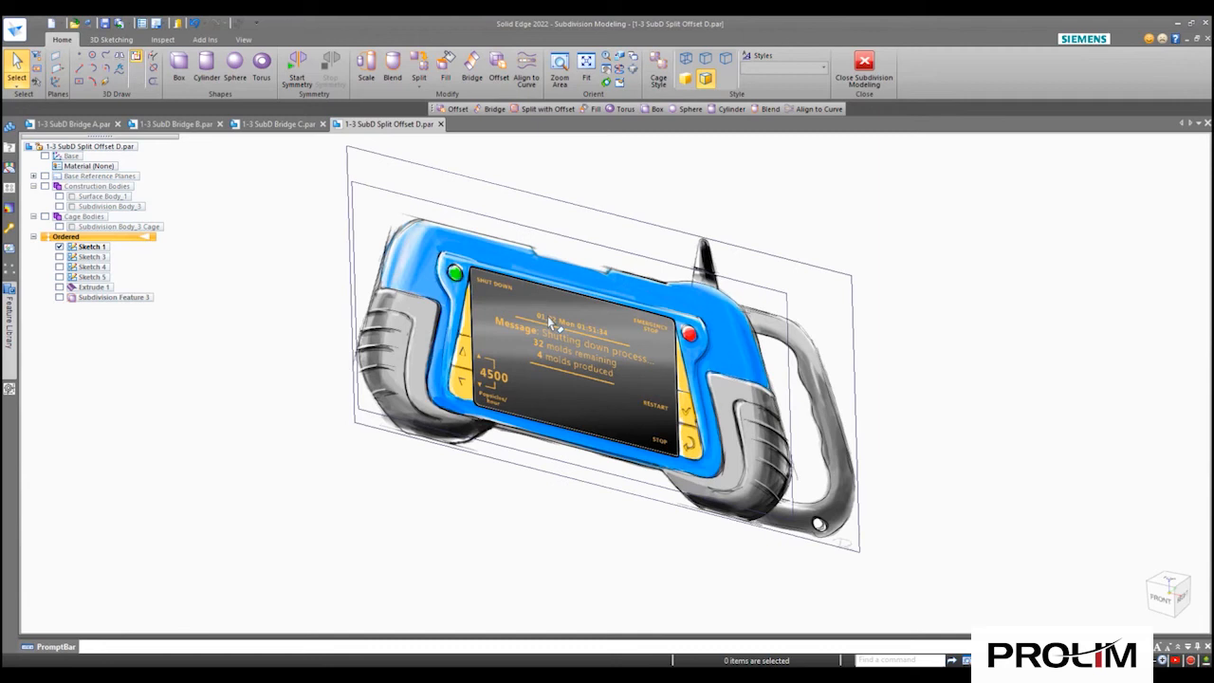
mouse_move(567, 395)
middle_mouse_down()
mouse_move(614, 259)
mouse_move(582, 171)
mouse_move(612, 383)
mouse_move(591, 365)
mouse_move(582, 319)
middle_mouse_up()
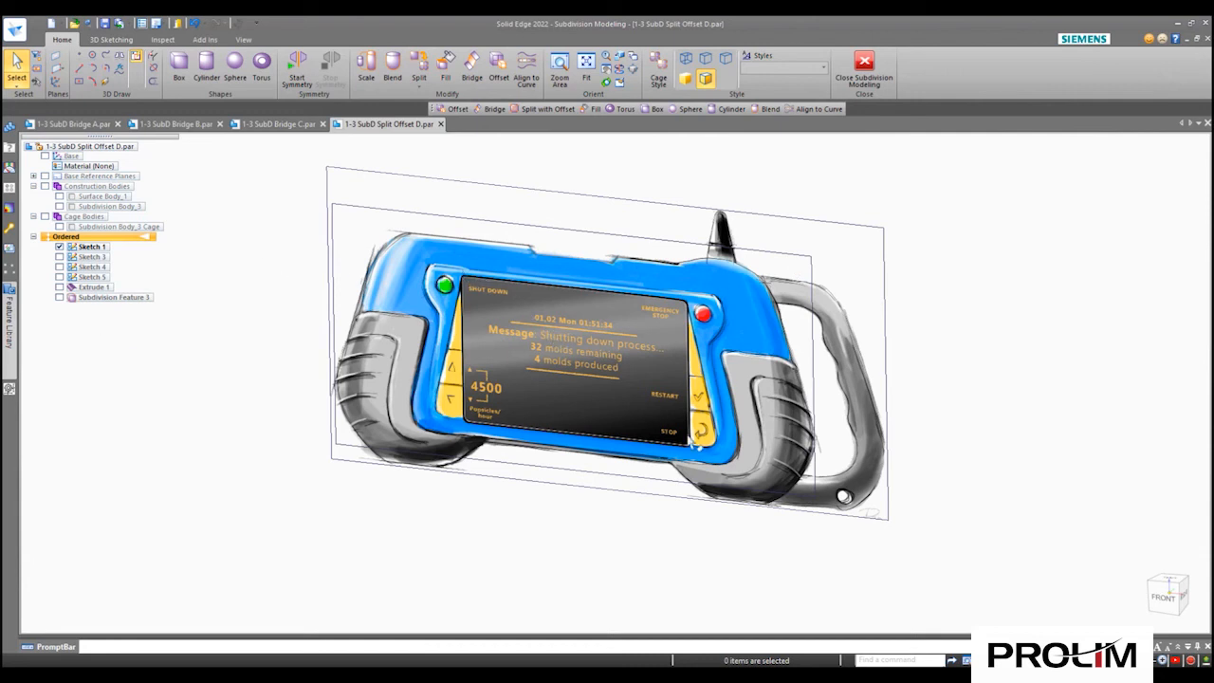
left_click(58, 298)
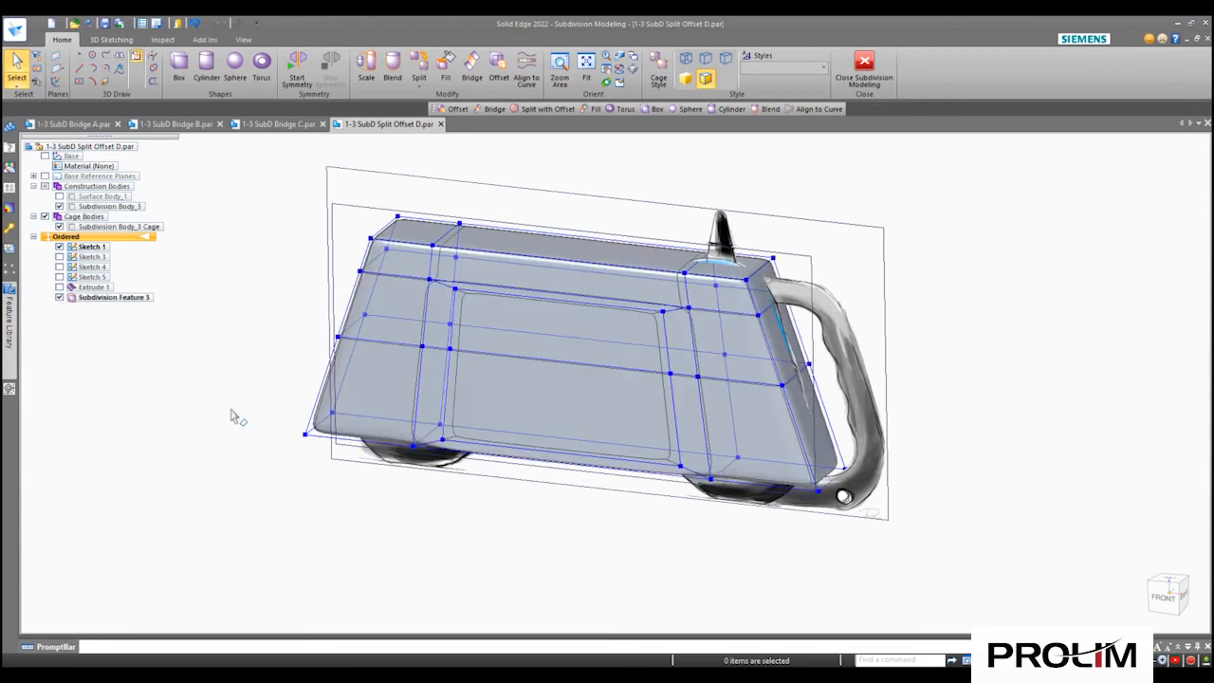
- Offset the ring of narrow cage faces around the central front faces outward by 15 mm with 1 segment
middle_click_drag(194, 420, 224, 350)
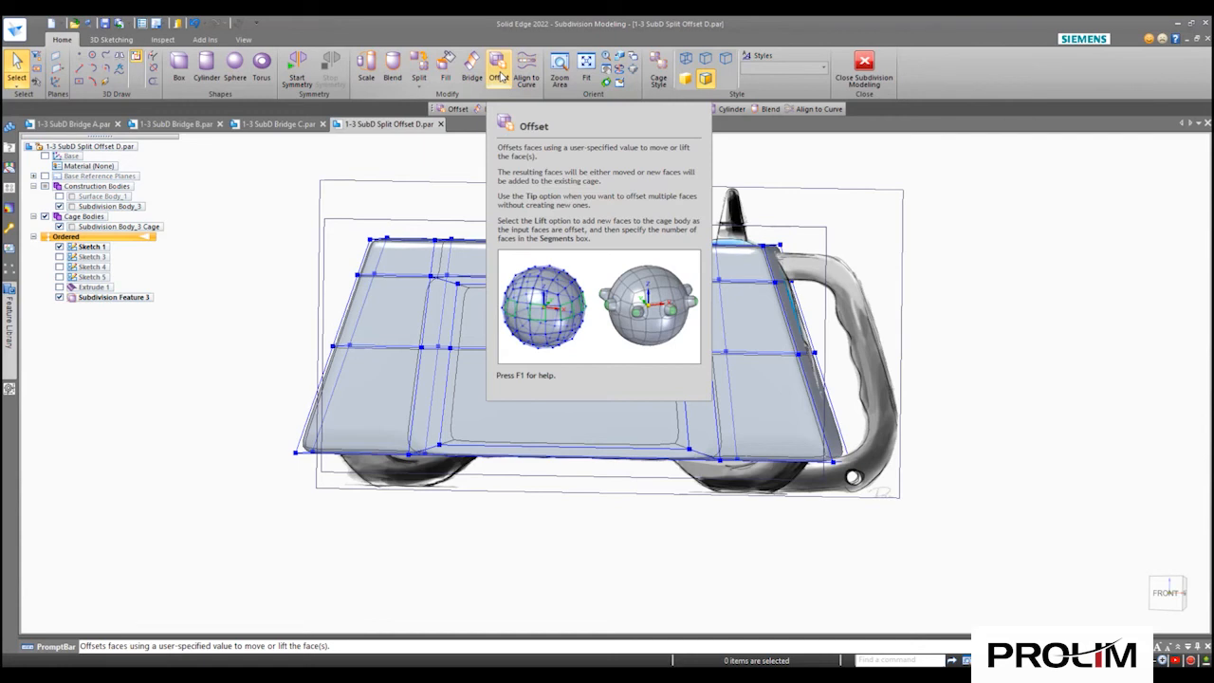
left_click(418, 83)
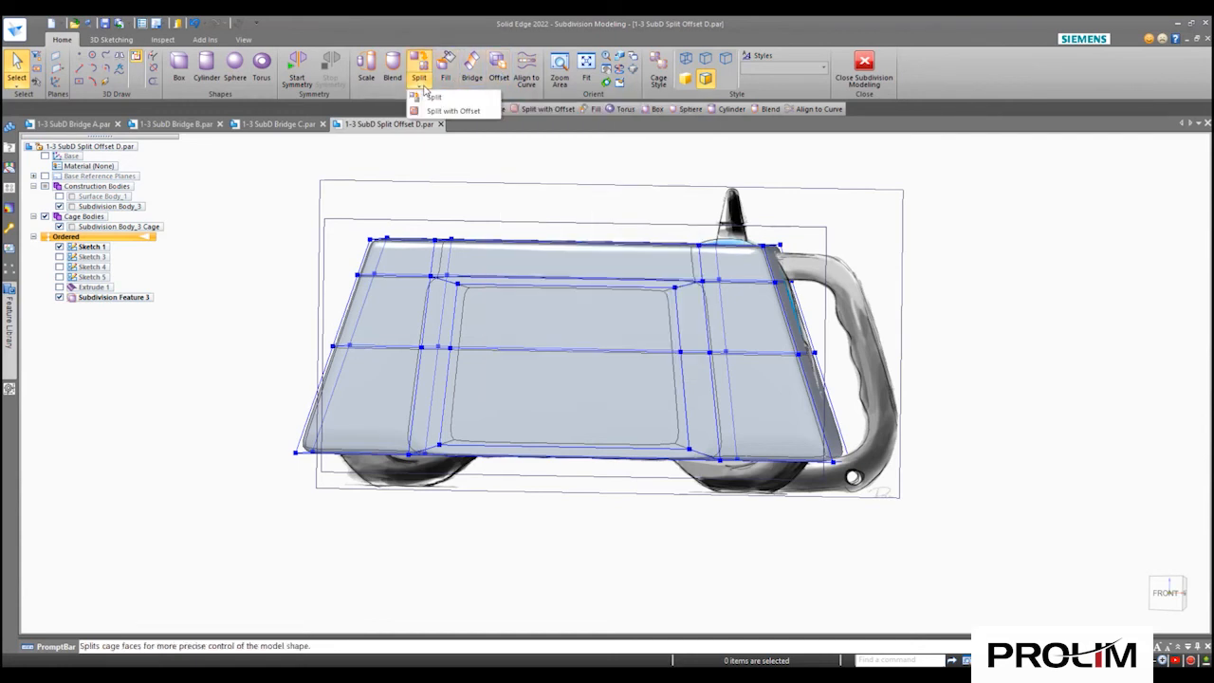
left_click(497, 67)
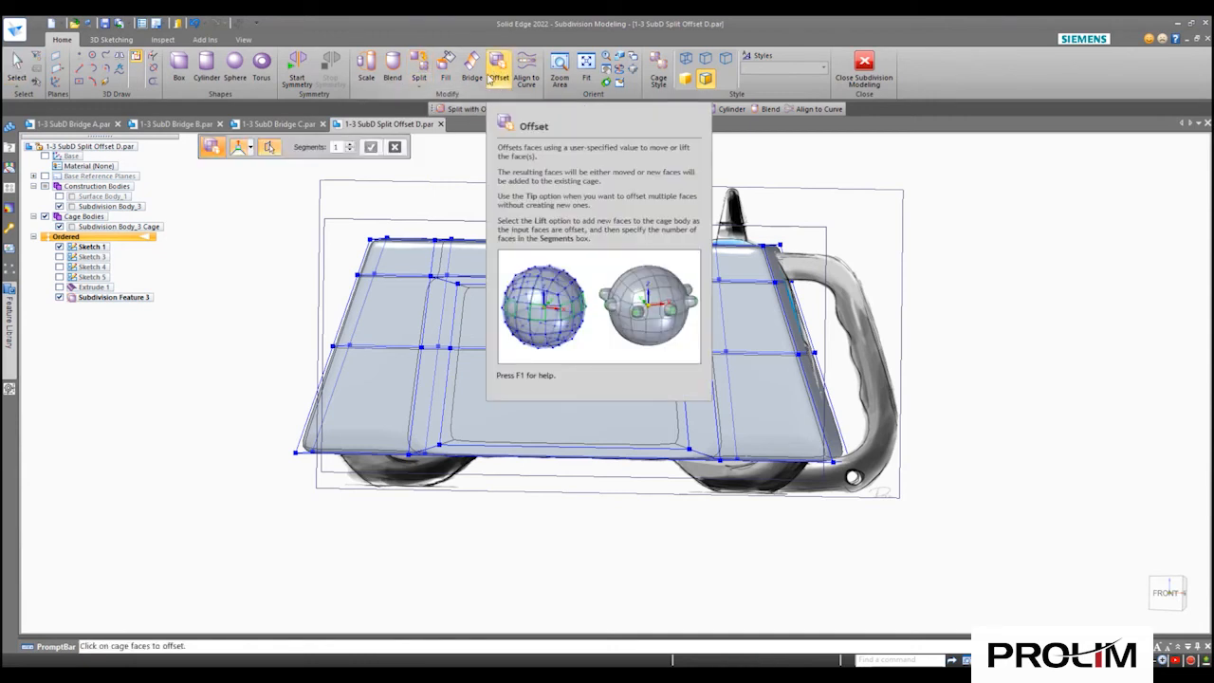
middle_click_drag(502, 499, 574, 376)
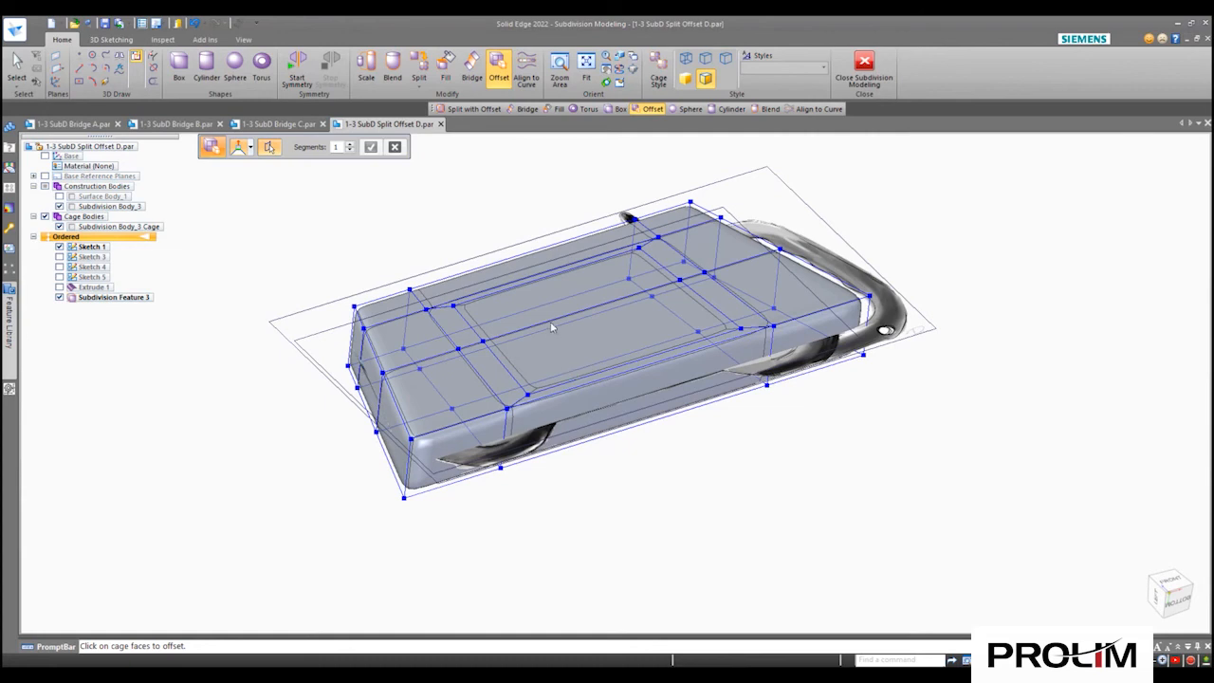
scroll(488, 317, "up", 5)
left_click(322, 292)
left_click(342, 331)
left_click(441, 418)
left_click(521, 493)
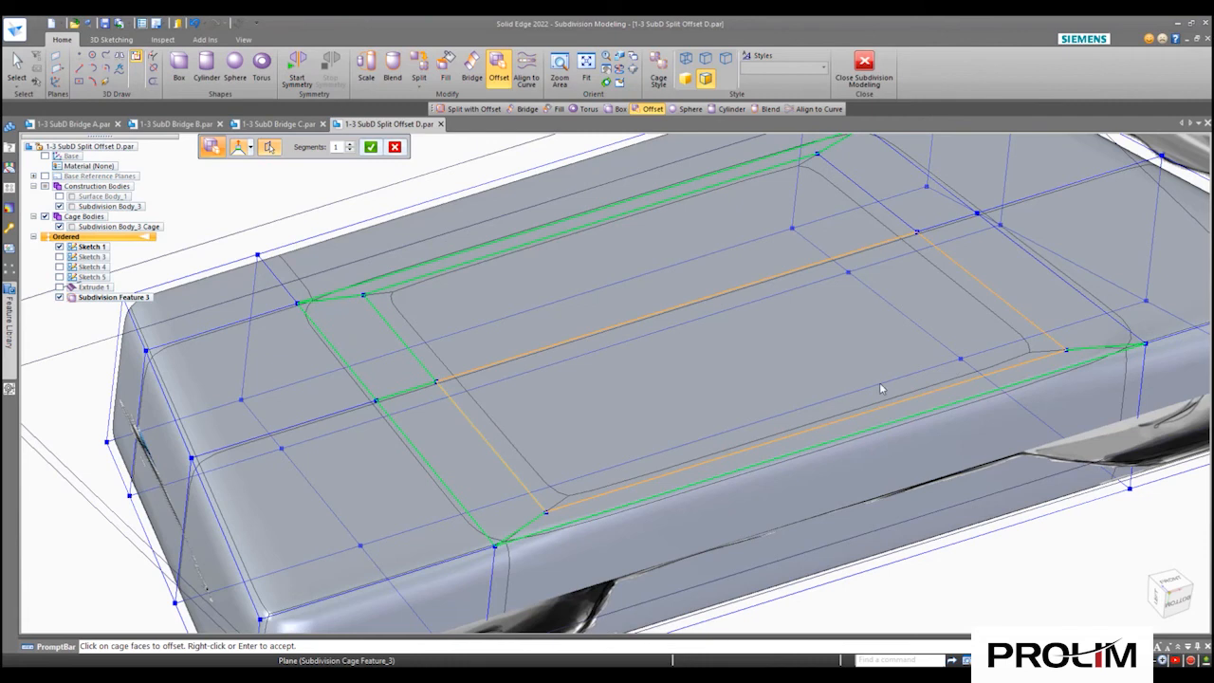
left_click(1052, 319)
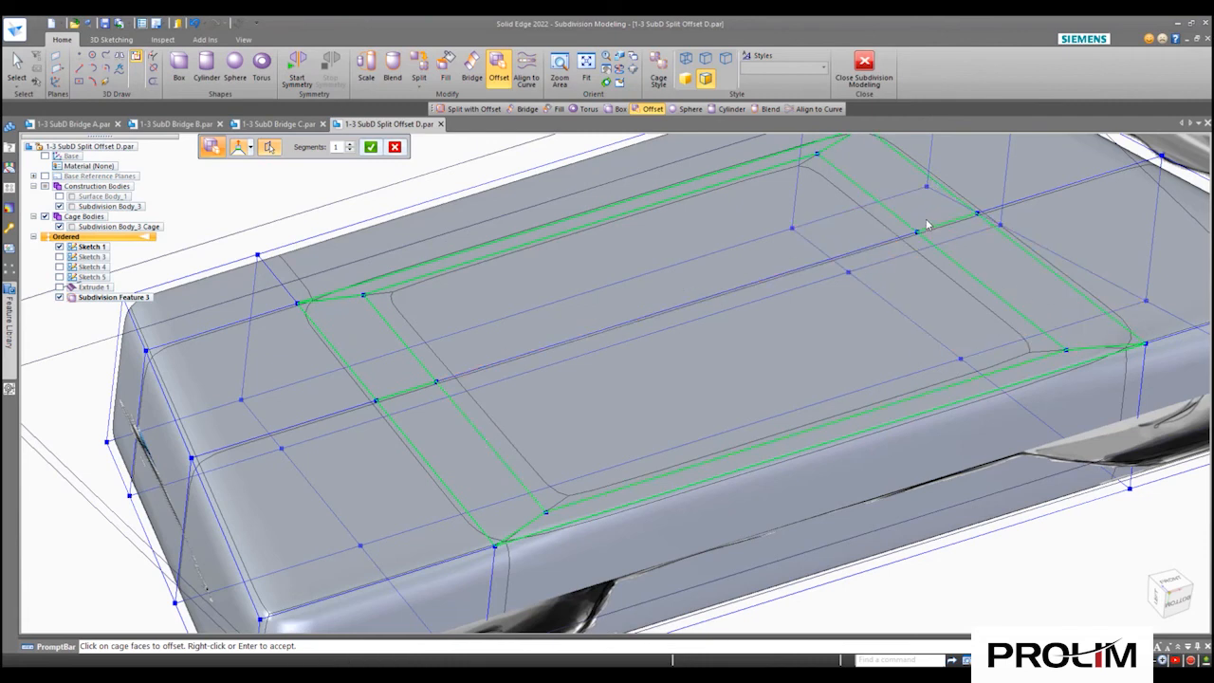
scroll(924, 225, "down", 5)
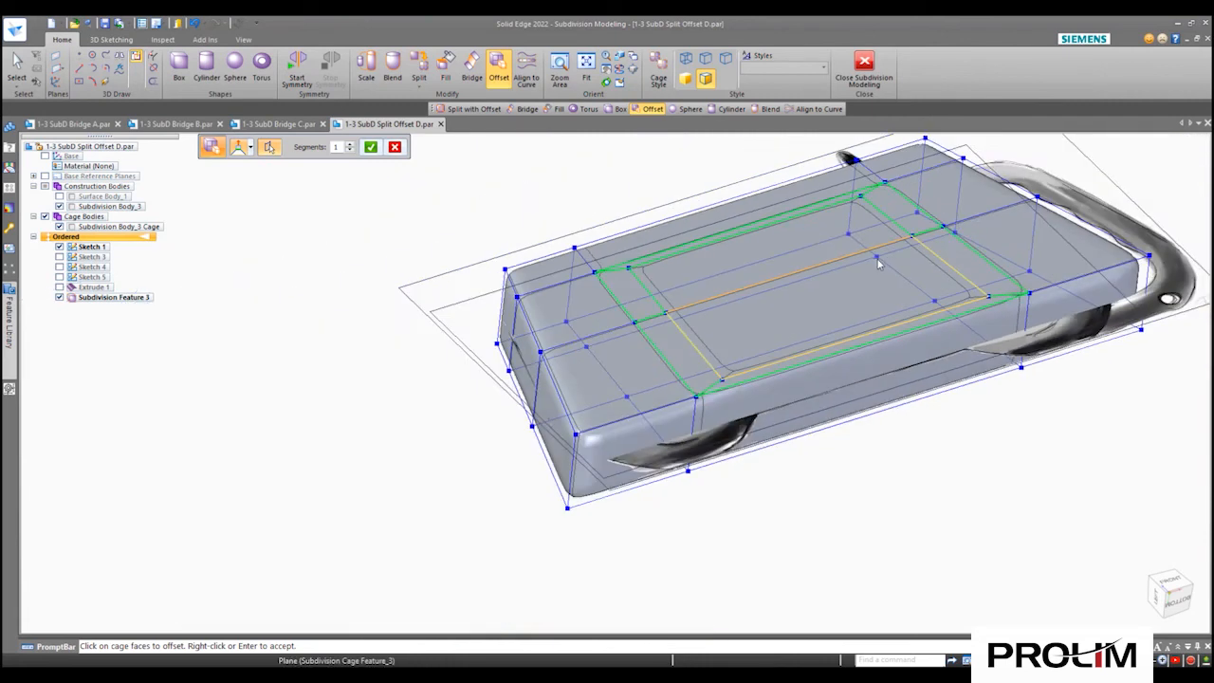
left_click(370, 149)
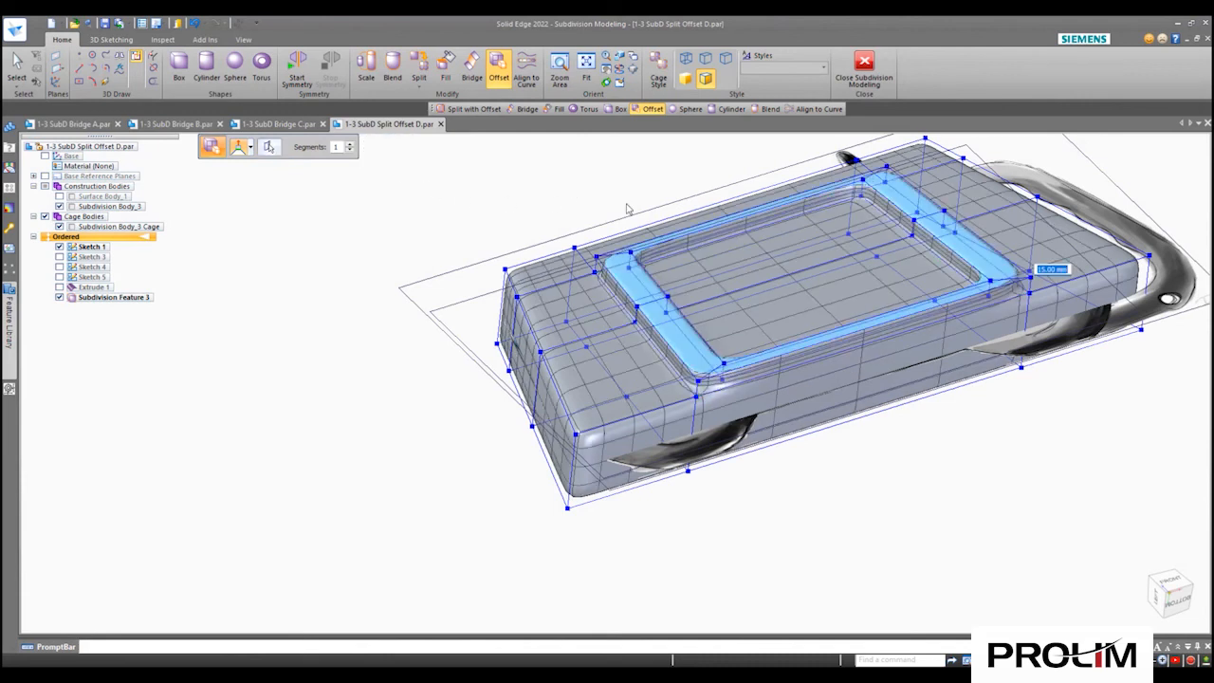
middle_click_drag(627, 208, 369, 276, "shift")
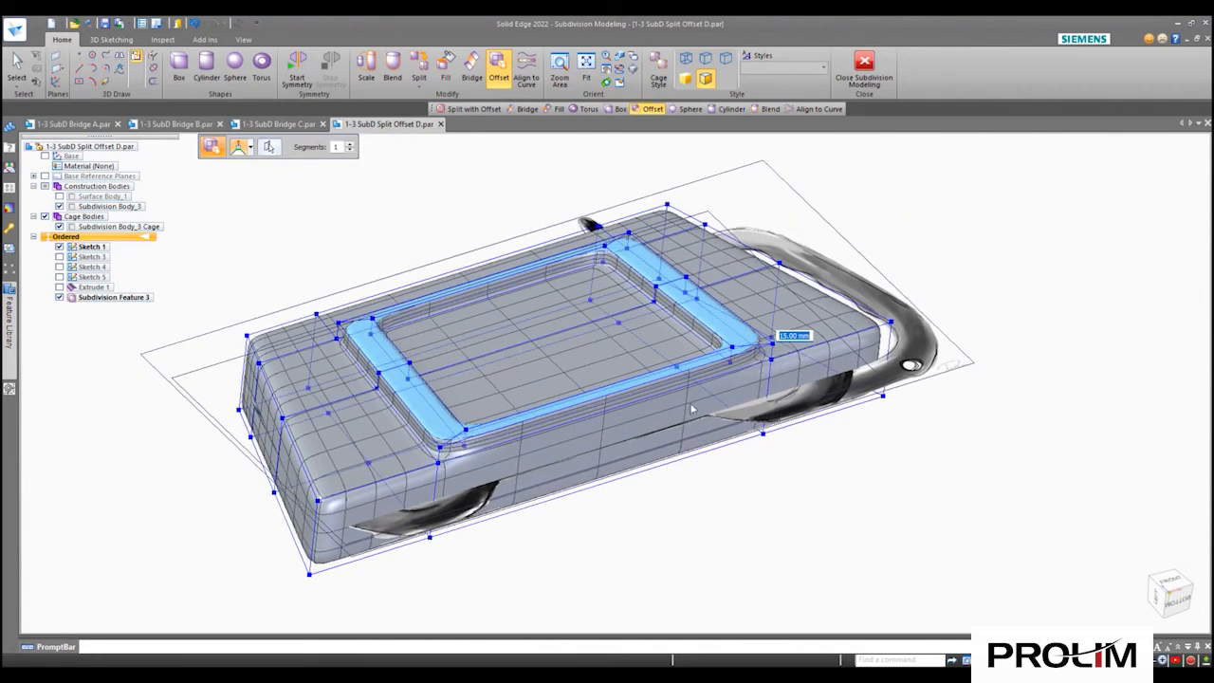
scroll(692, 408, "up", 3)
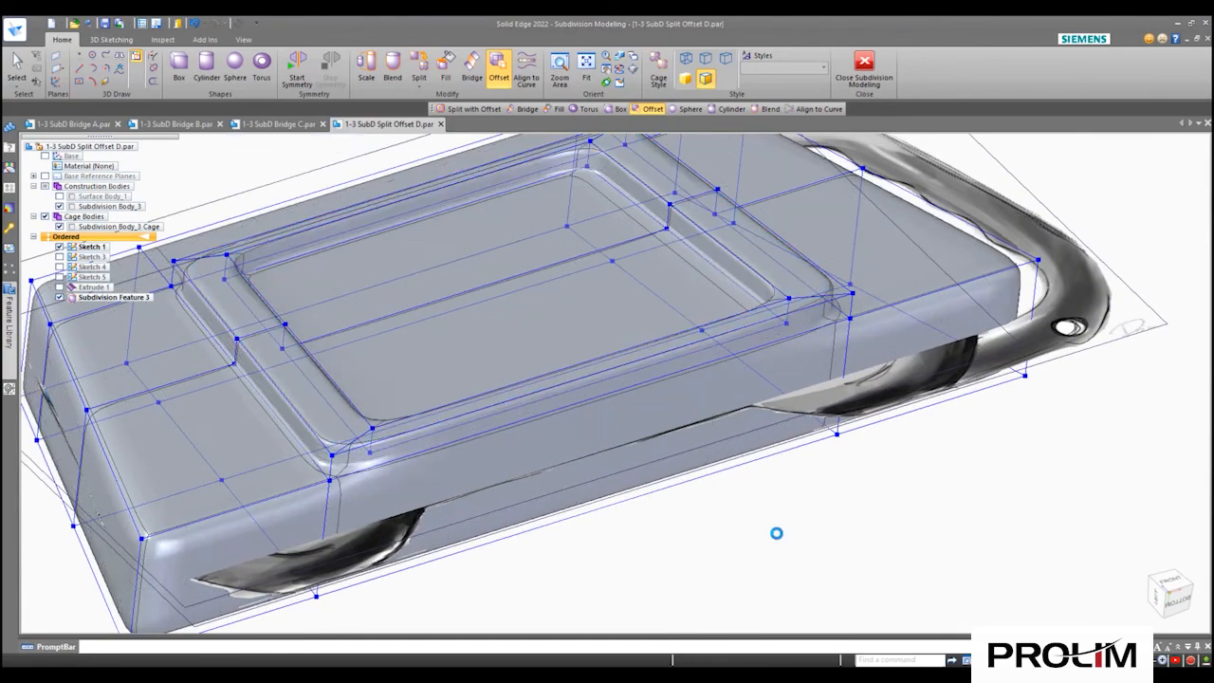
- Compare the raised frame with the device image by toggling Subdivision Feature 3's visibility, and leave the Offset command
middle_click_drag(776, 533, 360, 347)
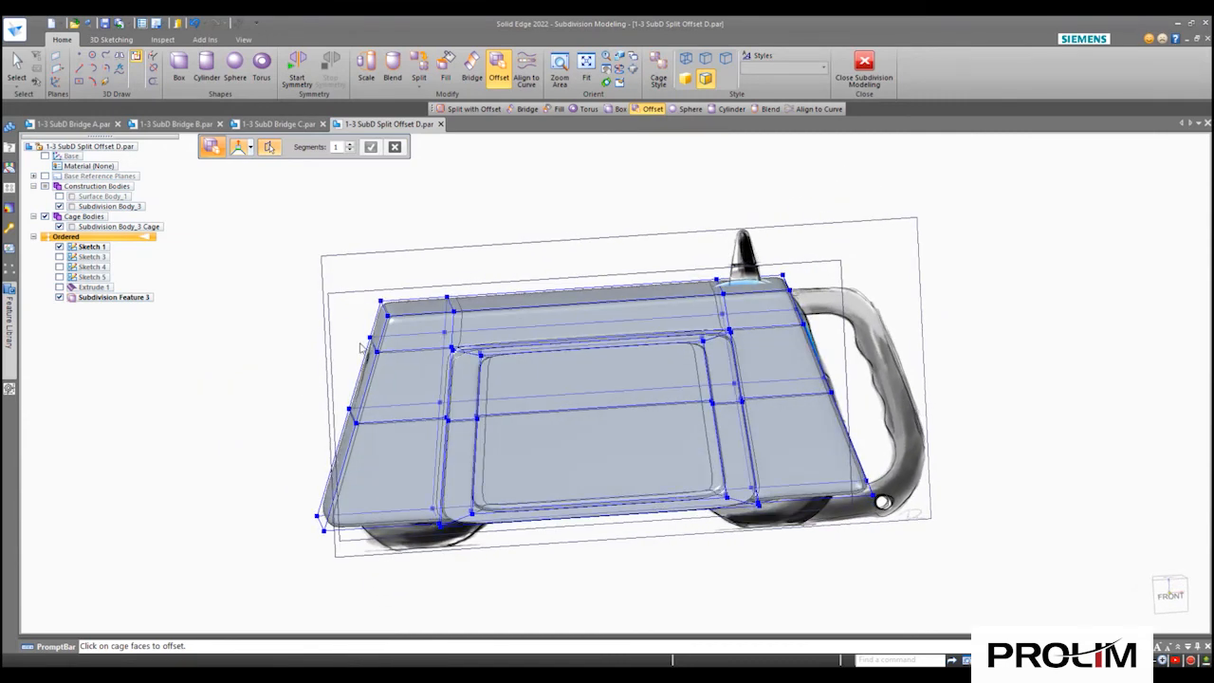
left_click(59, 298)
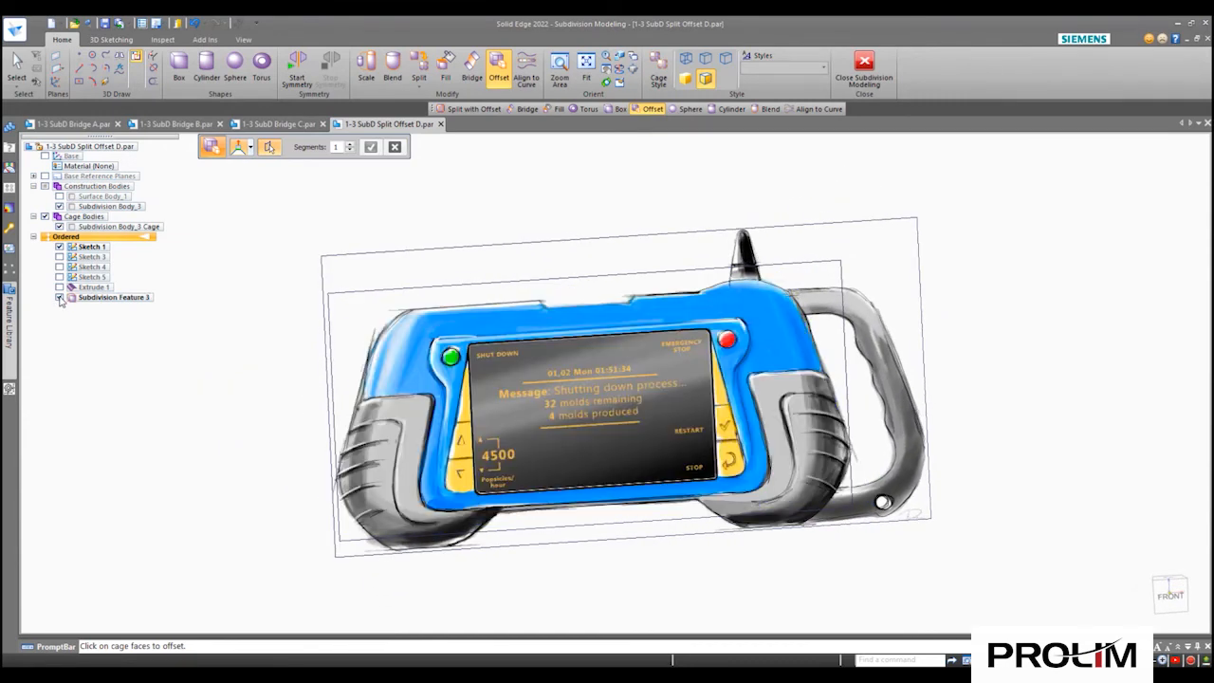
left_click(59, 298)
left_click(59, 298)
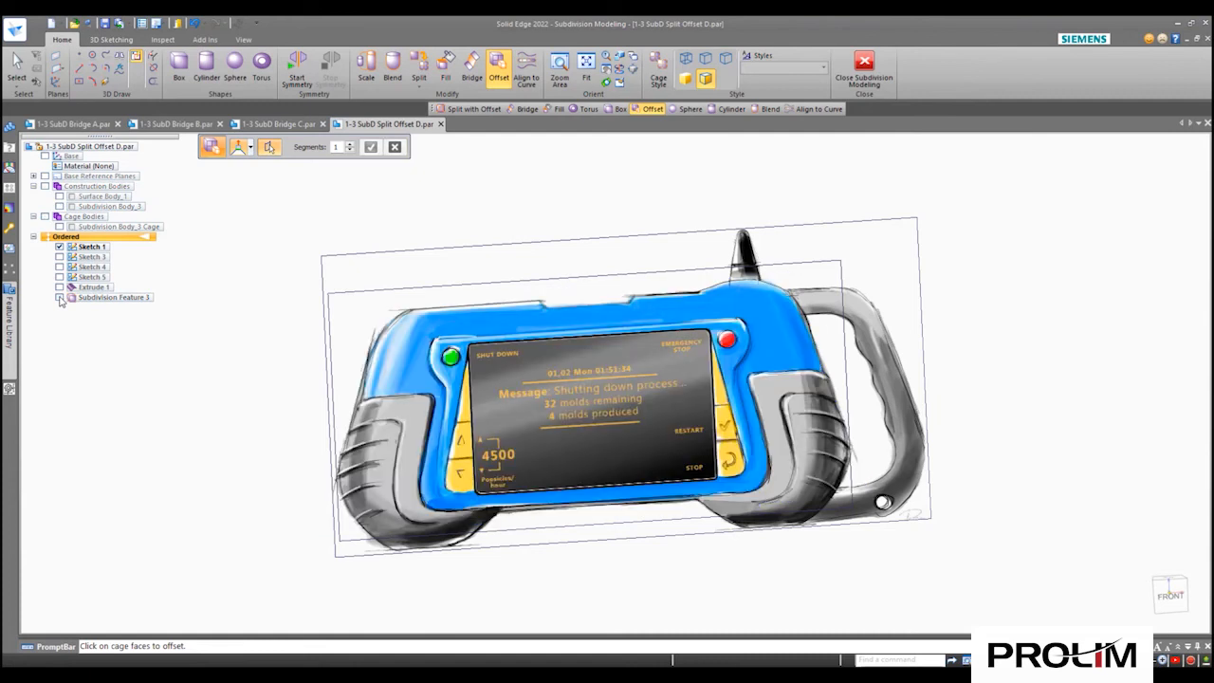
left_click(59, 298)
middle_click_drag(290, 445, 290, 287)
key("Escape")
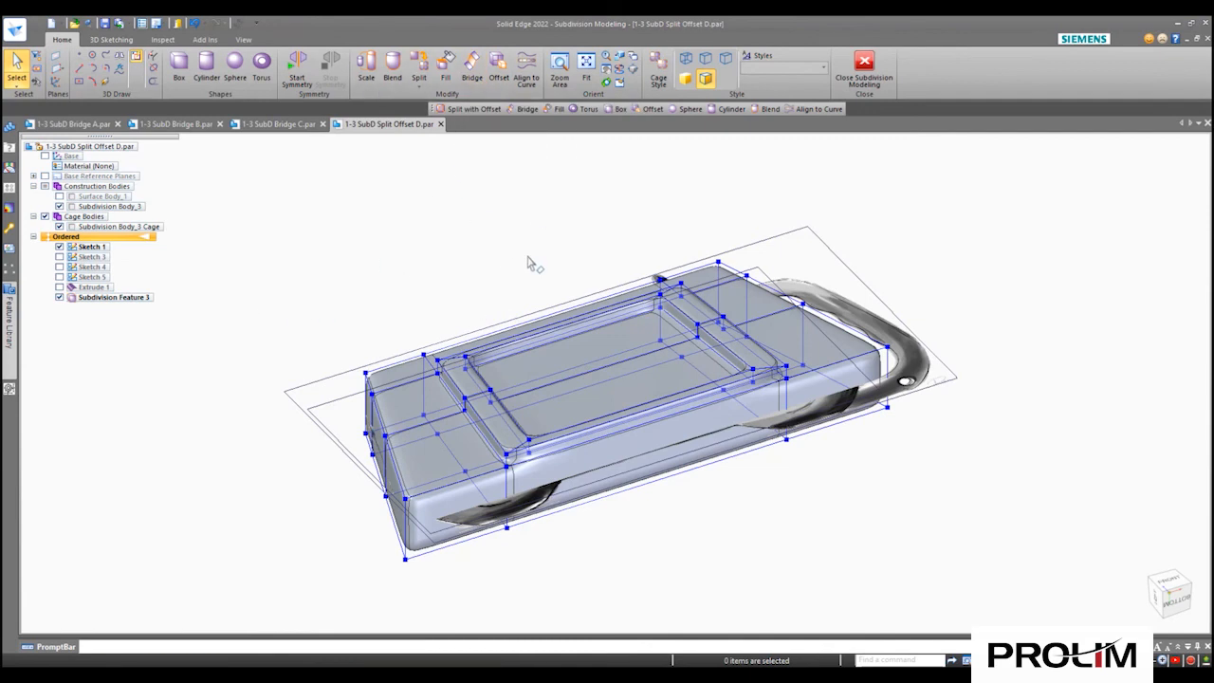
- Move the six outer cage faces of the raised frame ring 25 mm outward, away from the front face
scroll(512, 273, "up", 1)
middle_click_drag(450, 274, 424, 257)
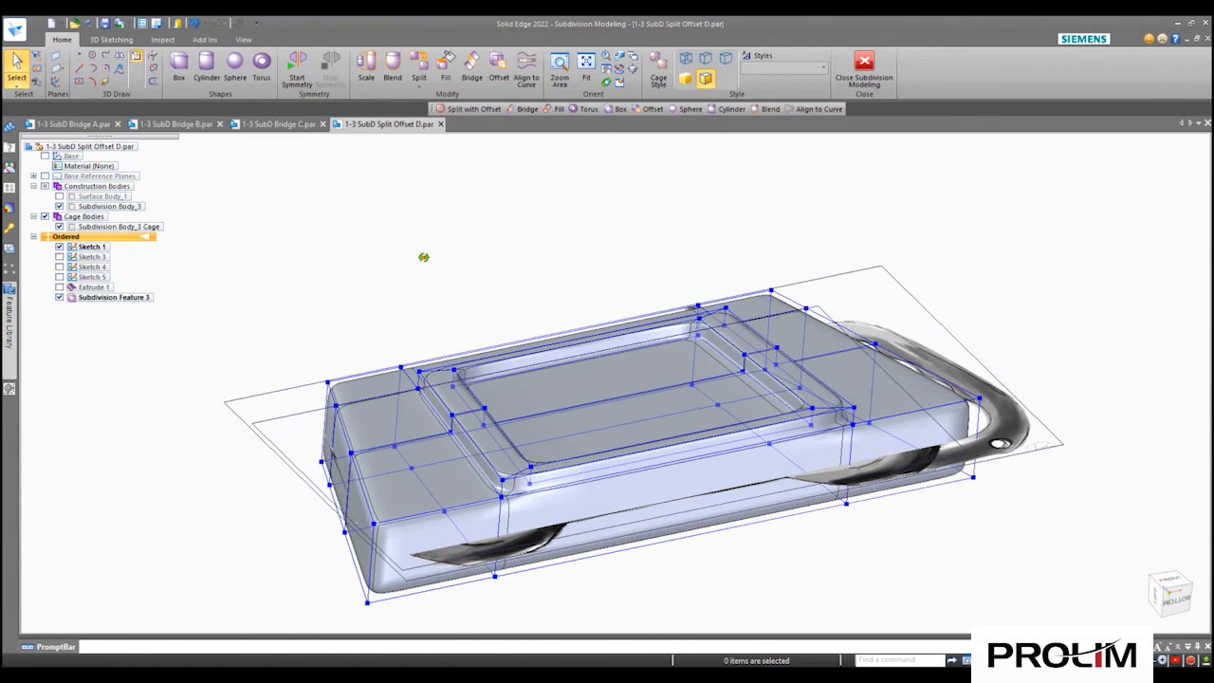
scroll(493, 355, "up", 2)
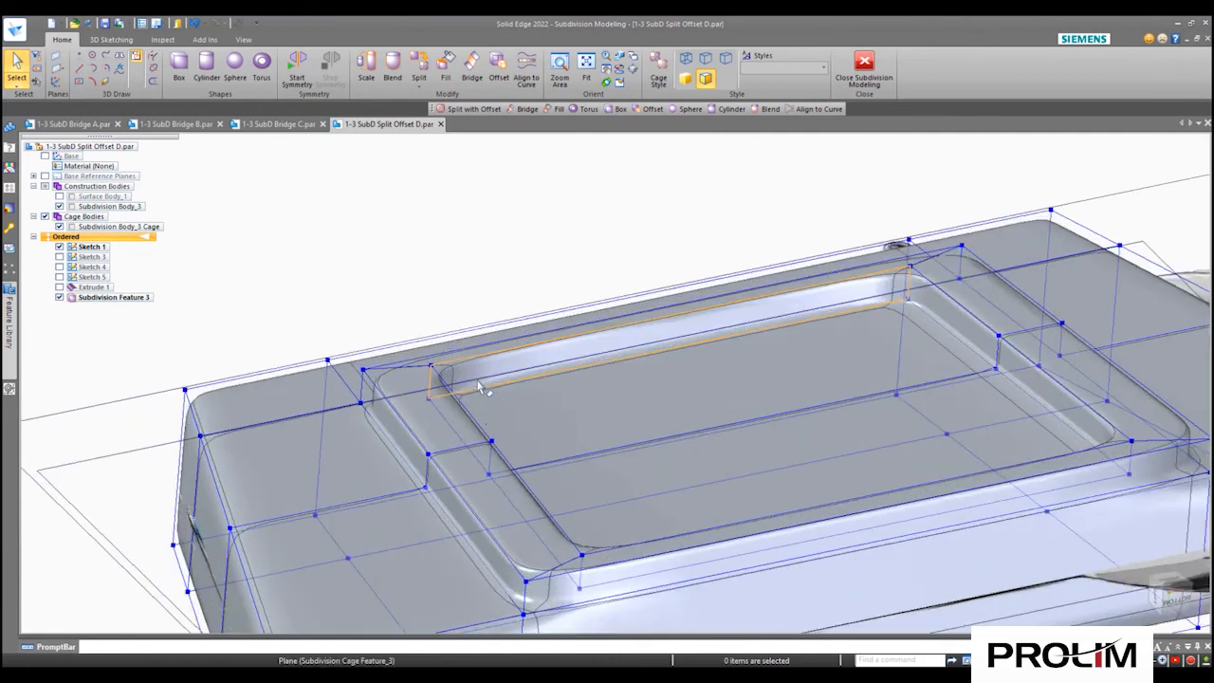
left_click(440, 426)
left_click(474, 479, "ctrl")
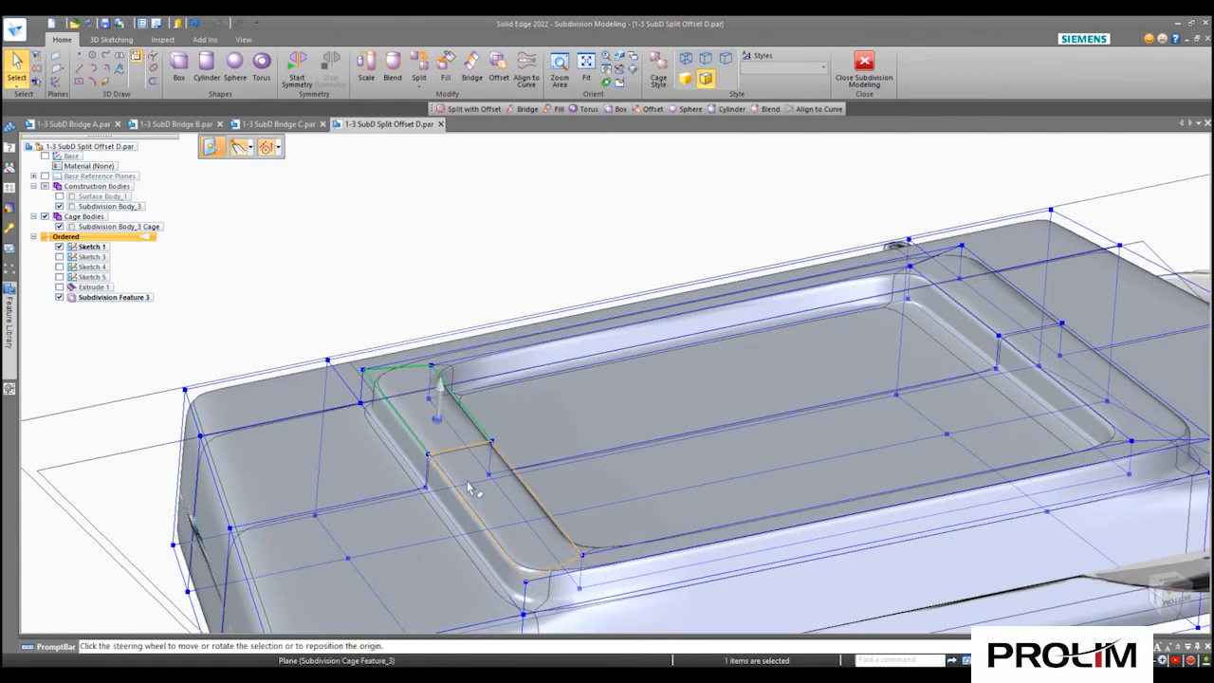
left_click(612, 571, "ctrl")
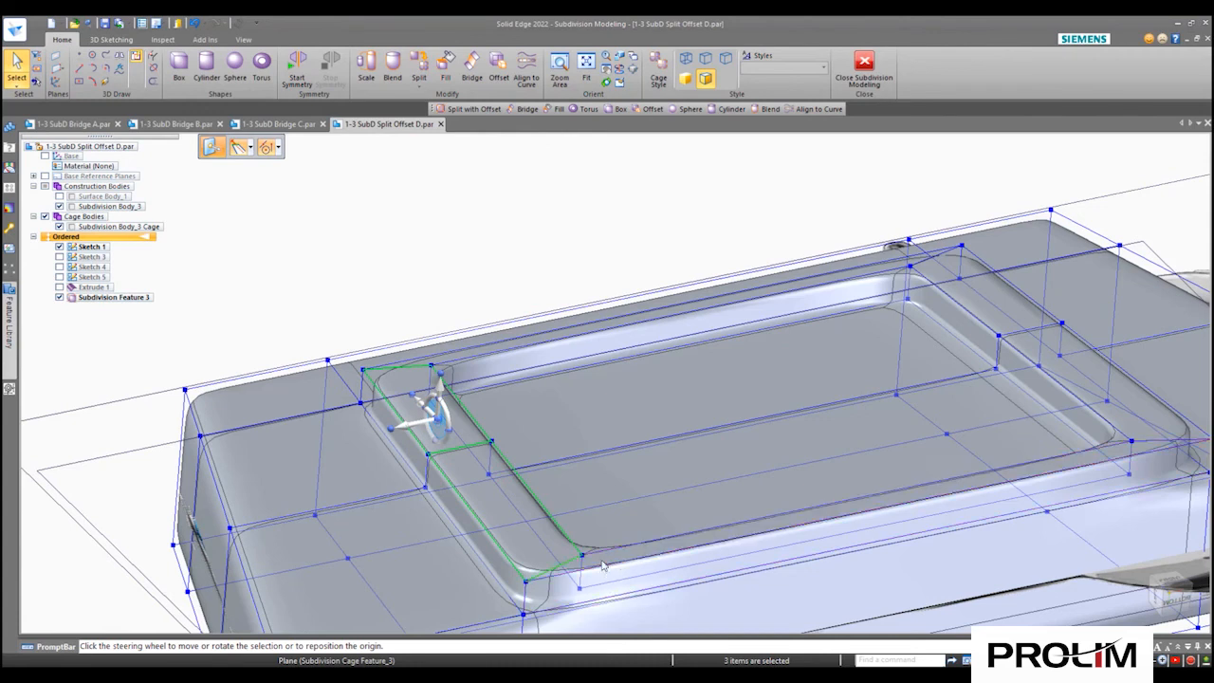
left_click(1144, 433, "ctrl")
left_click(986, 316, "ctrl")
left_click(887, 270, "ctrl")
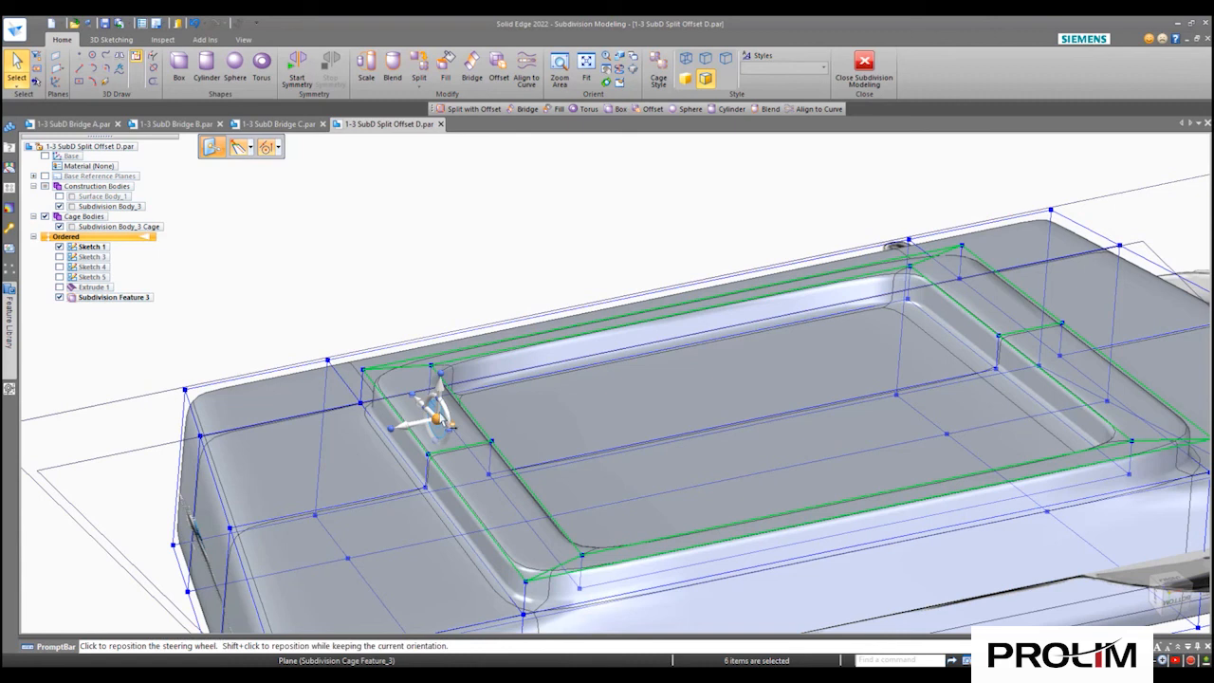
left_click(439, 397)
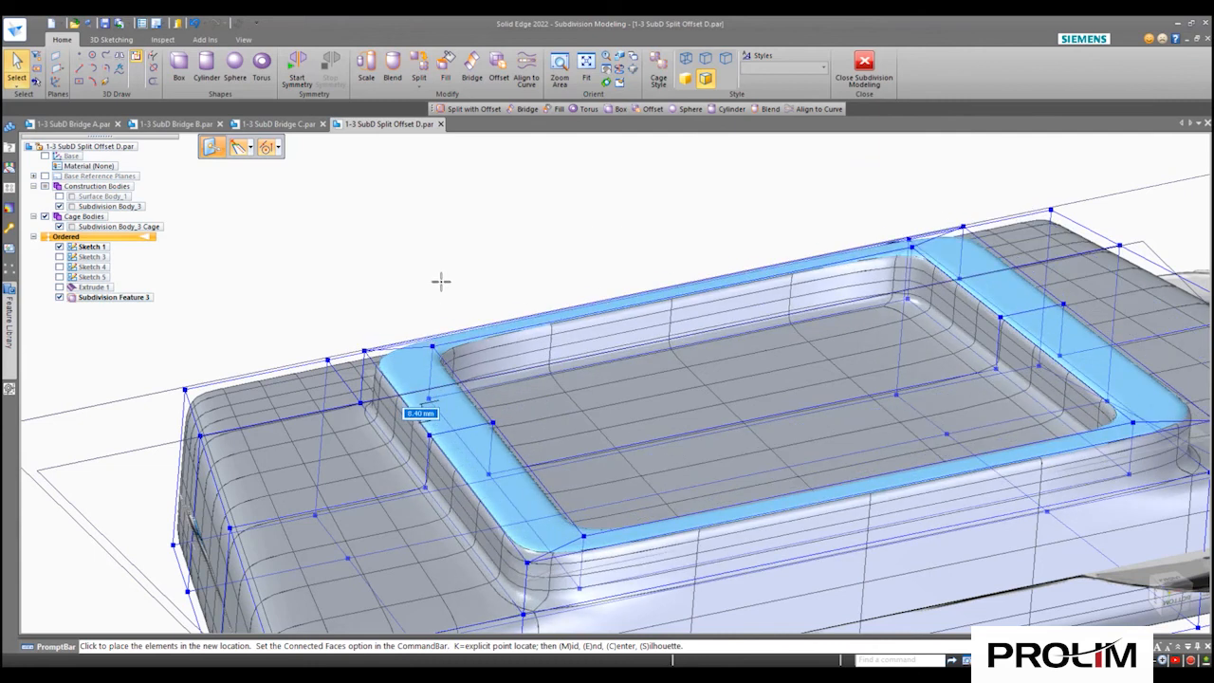
type("20")
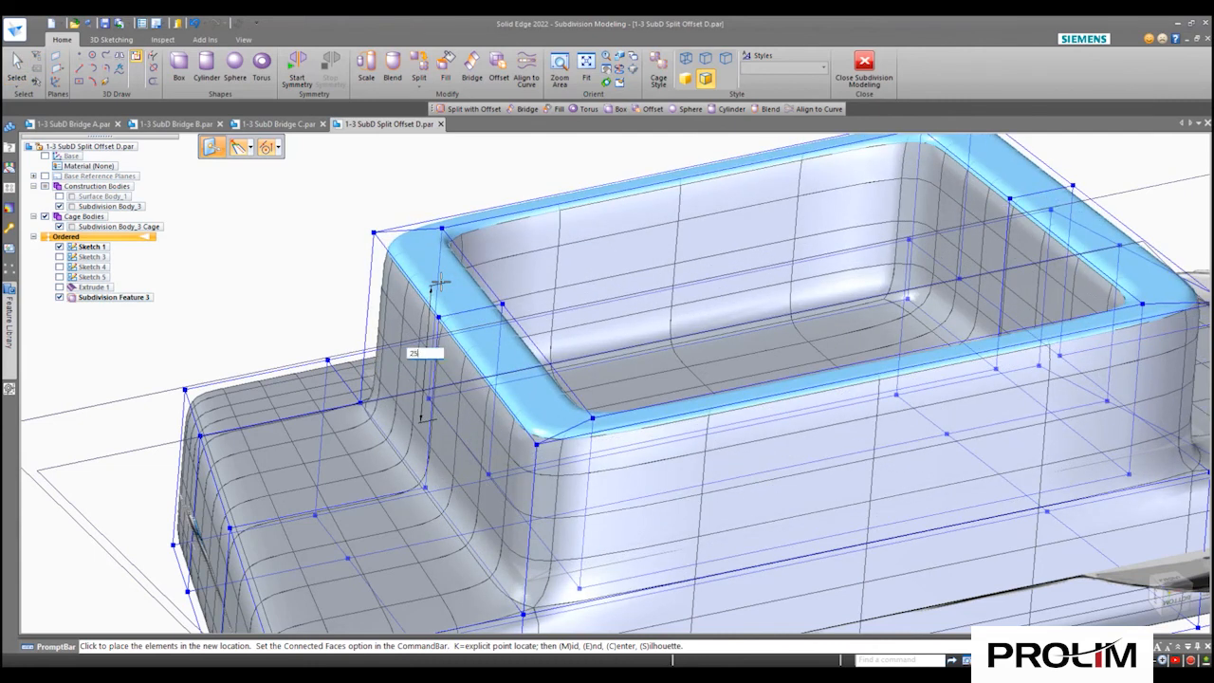
key("Return")
left_click(428, 262)
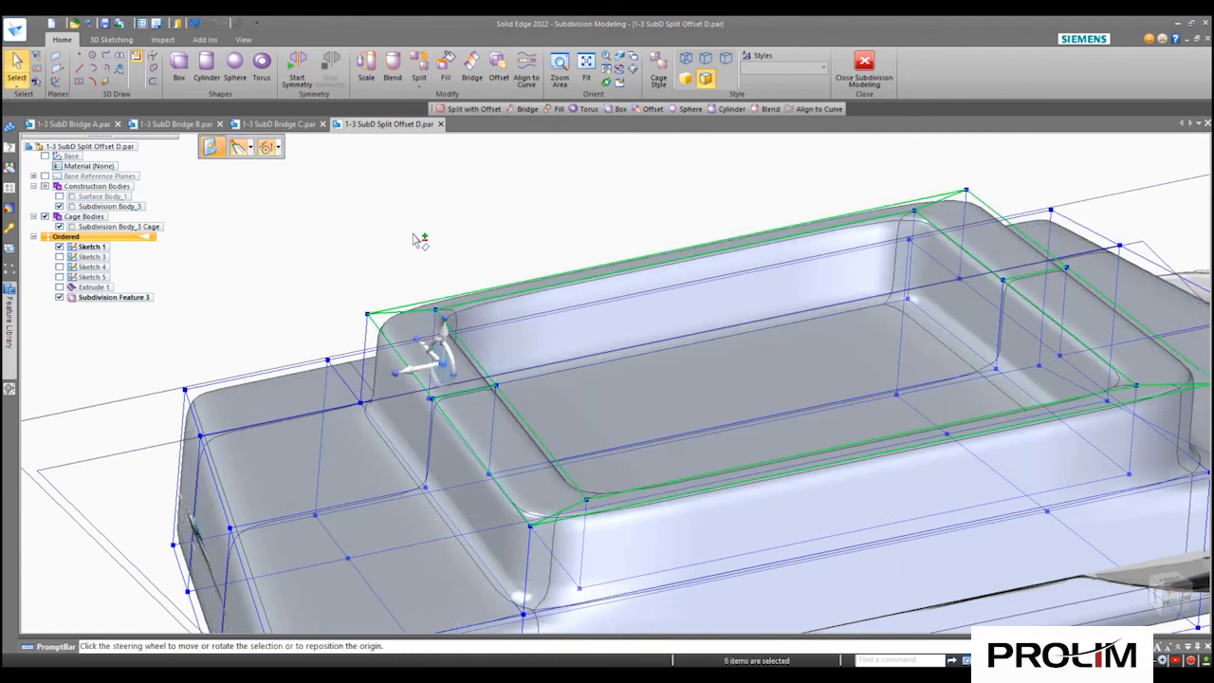
- Close subdivision modeling and hide Sketch 1 to examine the body with its raised screen frame
key("ctrl+f")
right_click(483, 198)
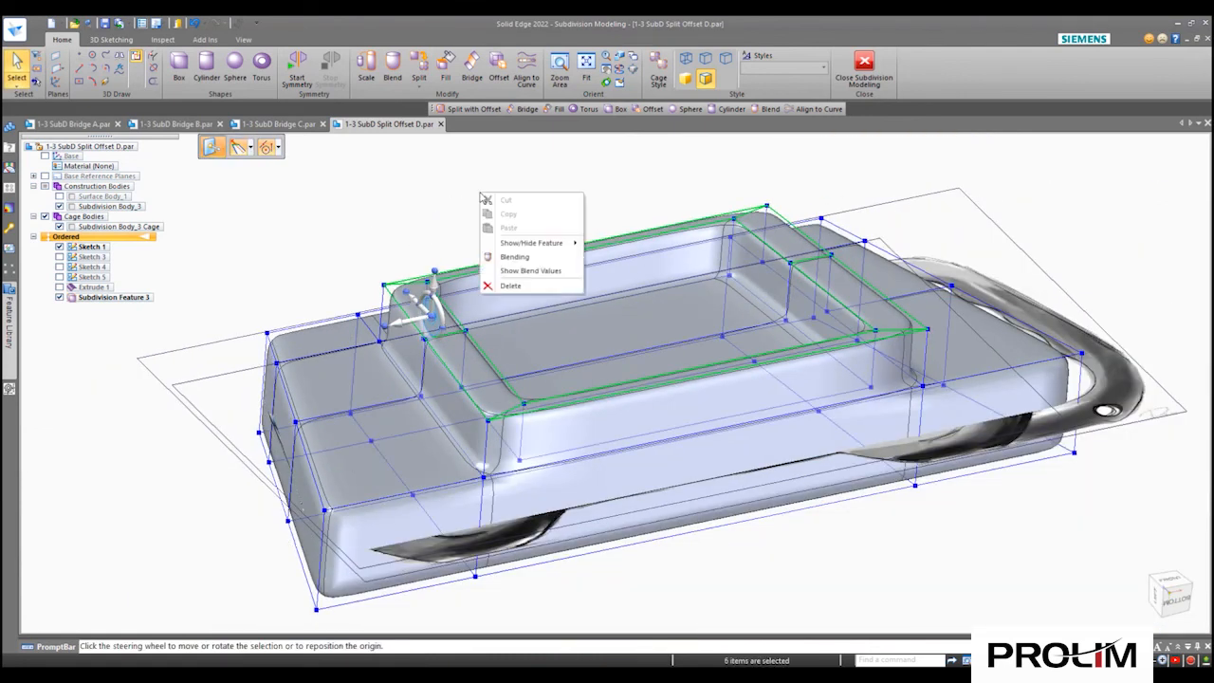
left_click(425, 196)
middle_click_drag(486, 190, 442, 356)
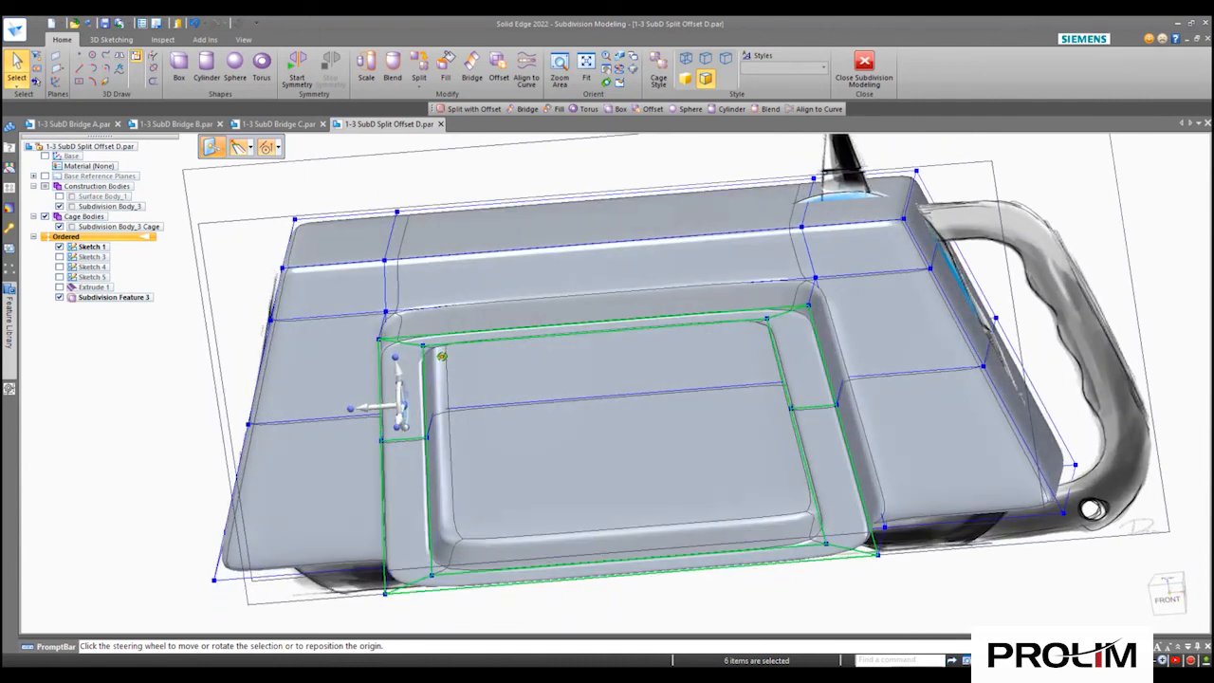
scroll(442, 356, "down", 3)
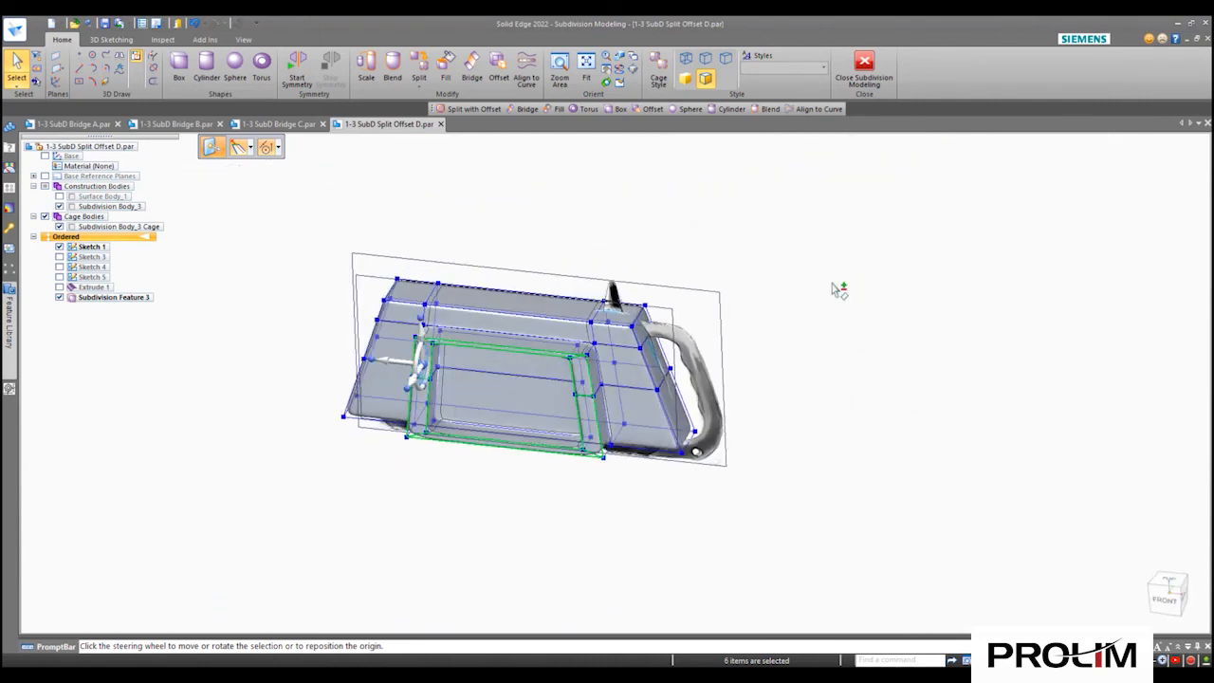
scroll(604, 225, "up", 3)
middle_click_drag(599, 224, 655, 162, "ctrl")
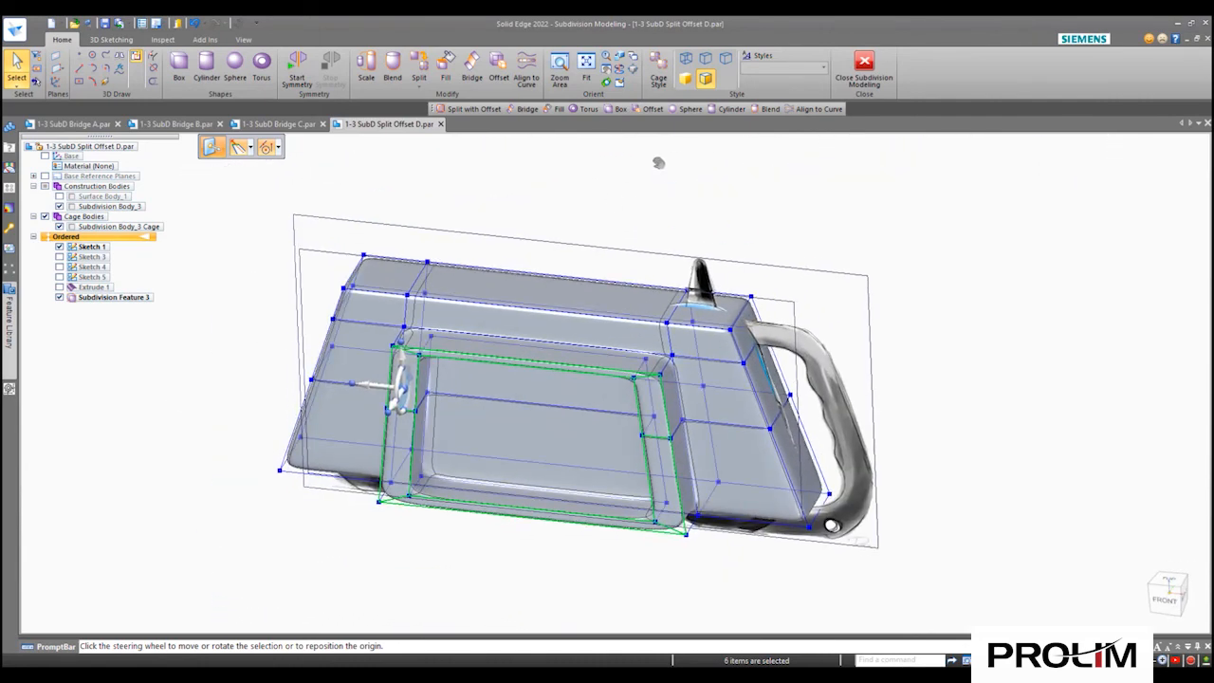
left_click(865, 67)
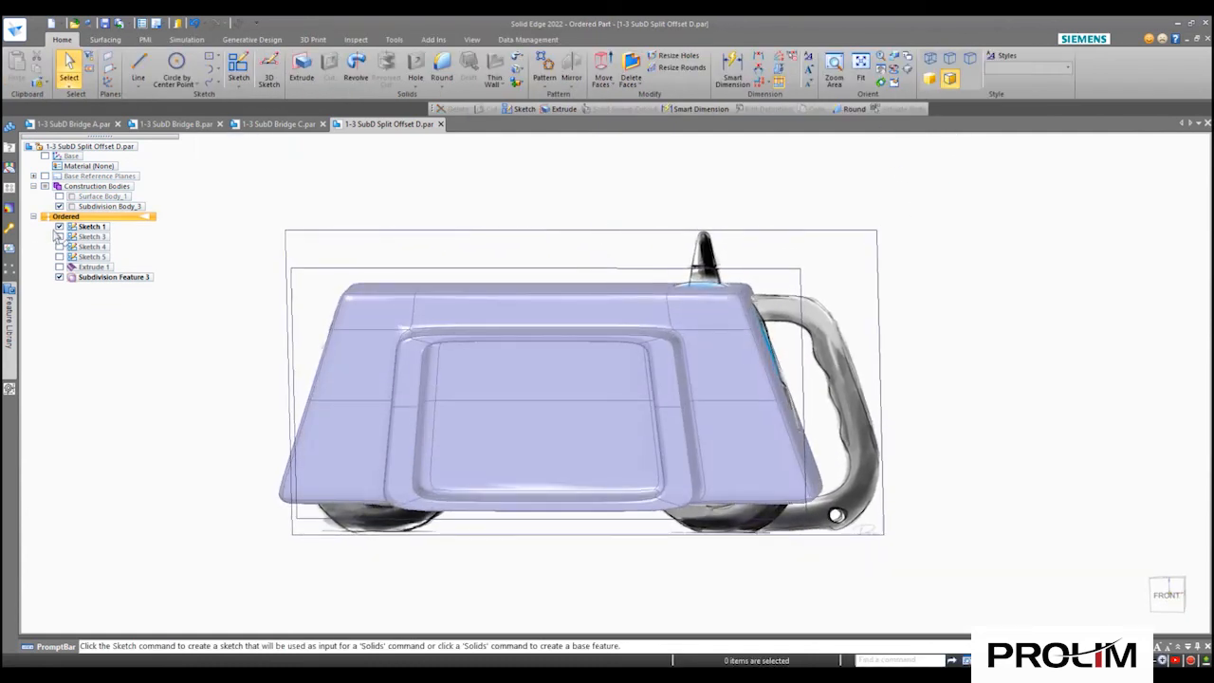
left_click(59, 228)
mouse_move(628, 470)
middle_mouse_down()
mouse_move(580, 406)
mouse_move(606, 504)
mouse_move(538, 428)
mouse_move(664, 474)
mouse_move(699, 437)
mouse_move(654, 428)
mouse_move(613, 503)
mouse_move(580, 450)
mouse_move(610, 485)
mouse_move(588, 512)
mouse_move(597, 525)
mouse_move(575, 466)
mouse_move(608, 475)
middle_mouse_up()
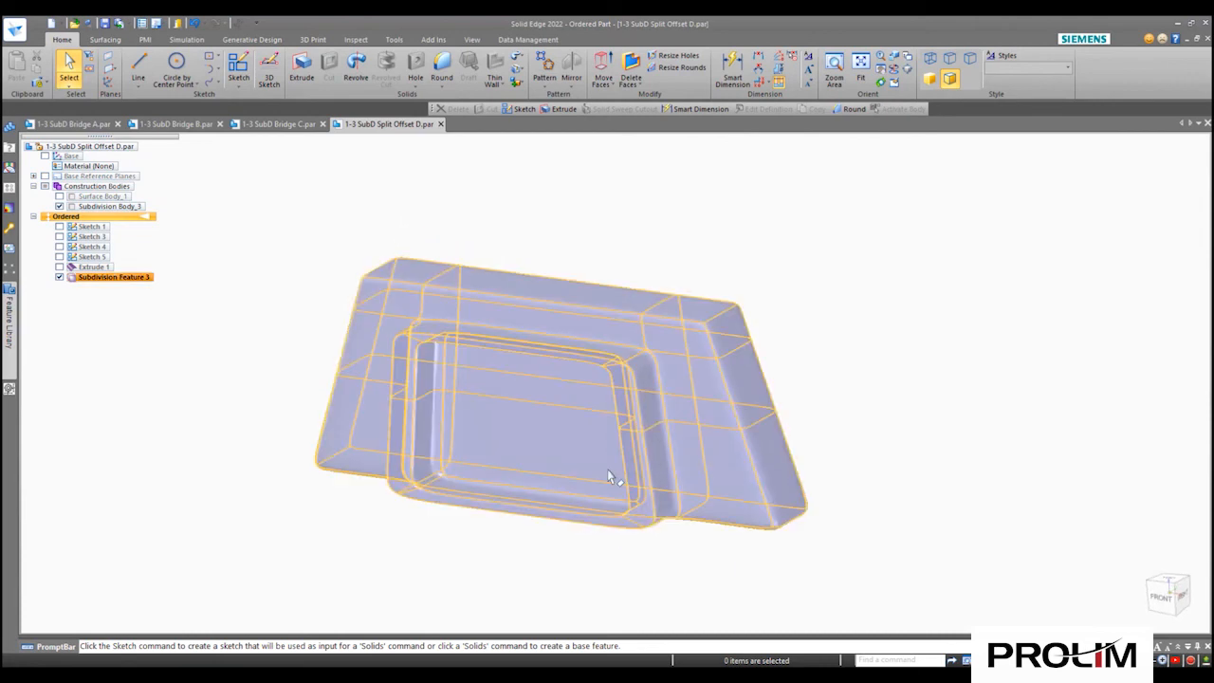